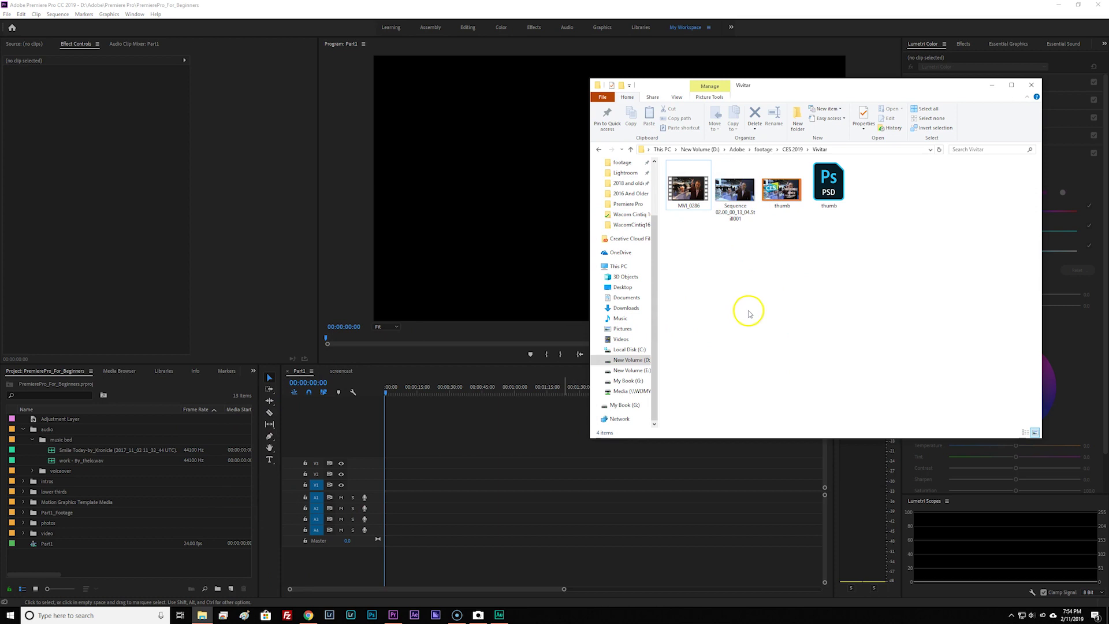
# Import the MVI_0286 video from the Vivitar folder into the project and put the file window away.
pyautogui.click(687, 191)
pyautogui.moveTo(687, 190); pyautogui.dragTo(101, 564)
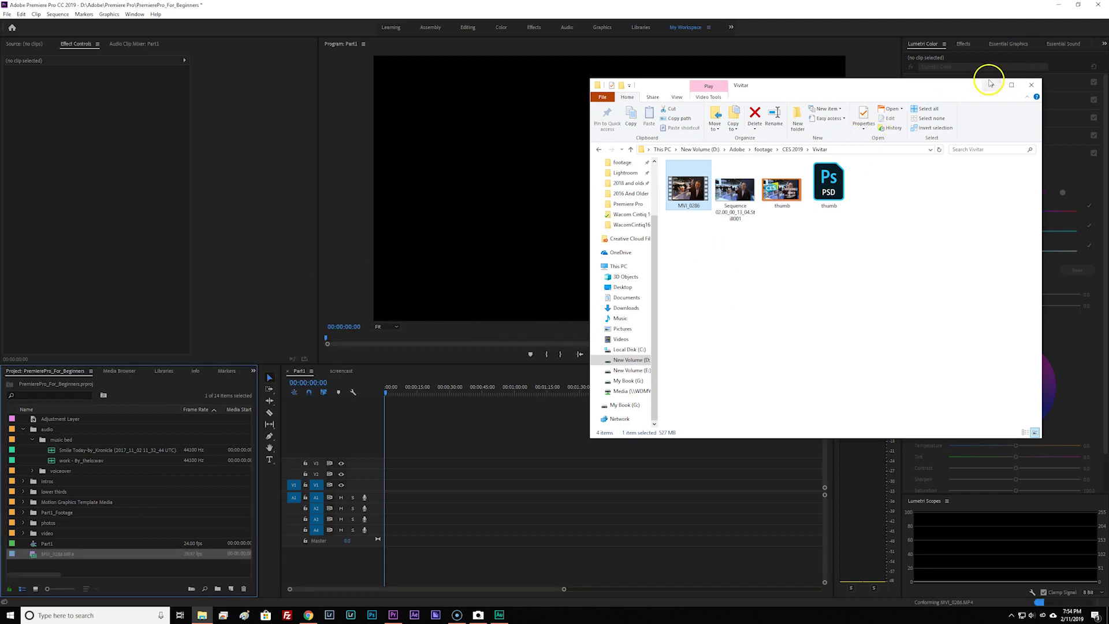
pyautogui.click(989, 84)
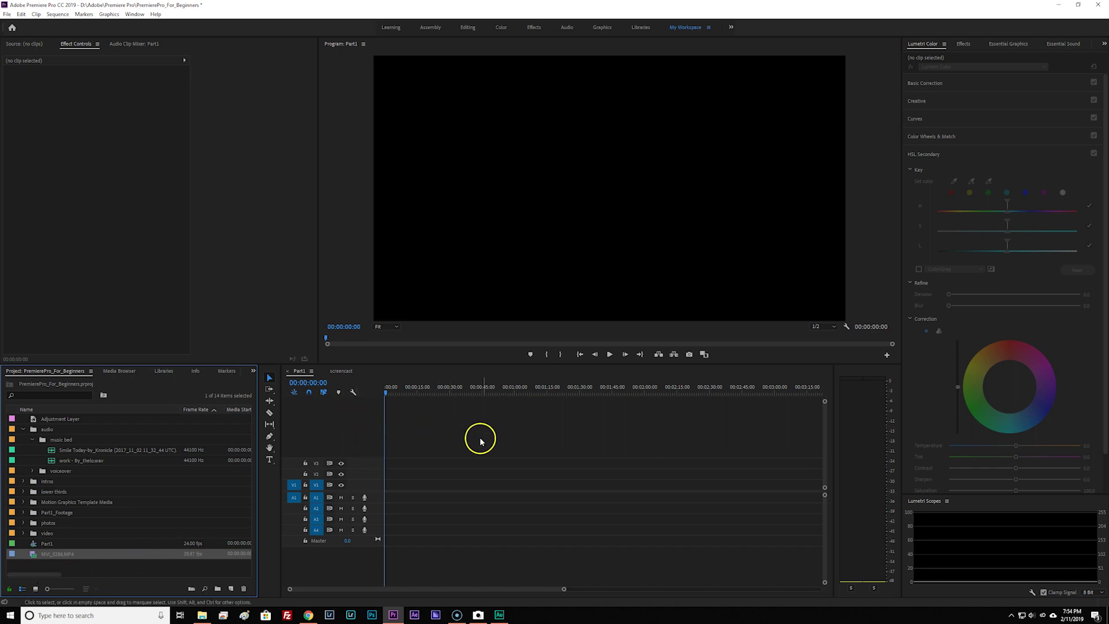
# Create a sequence named ColorTutorial from the custom HD preset and save the project.
pyautogui.click(7, 15)
pyautogui.moveTo(97, 23)
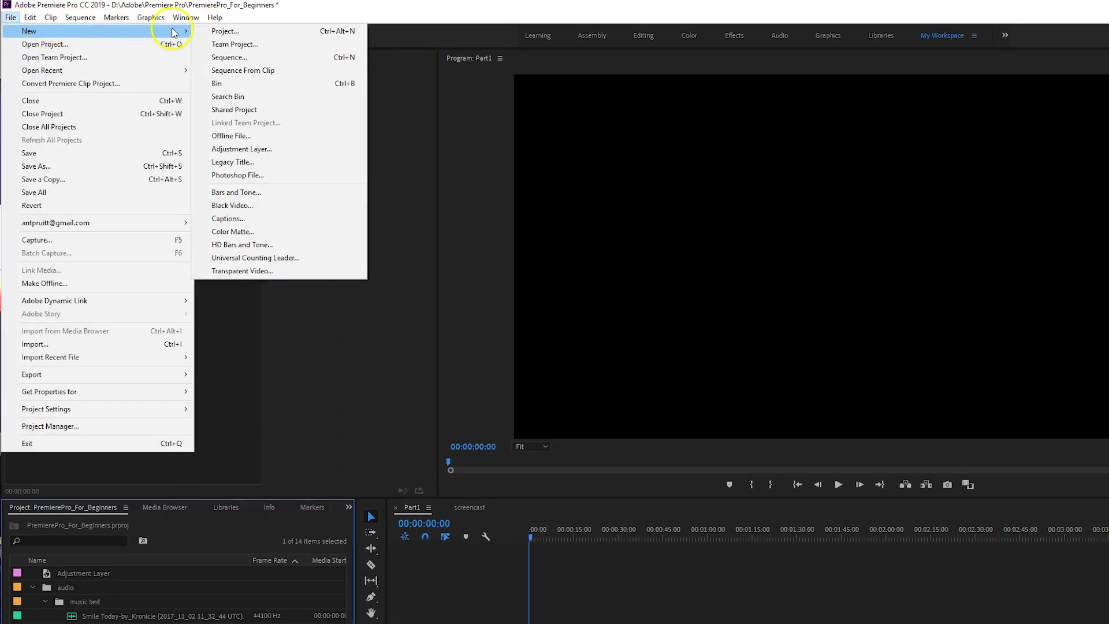
pyautogui.click(249, 57)
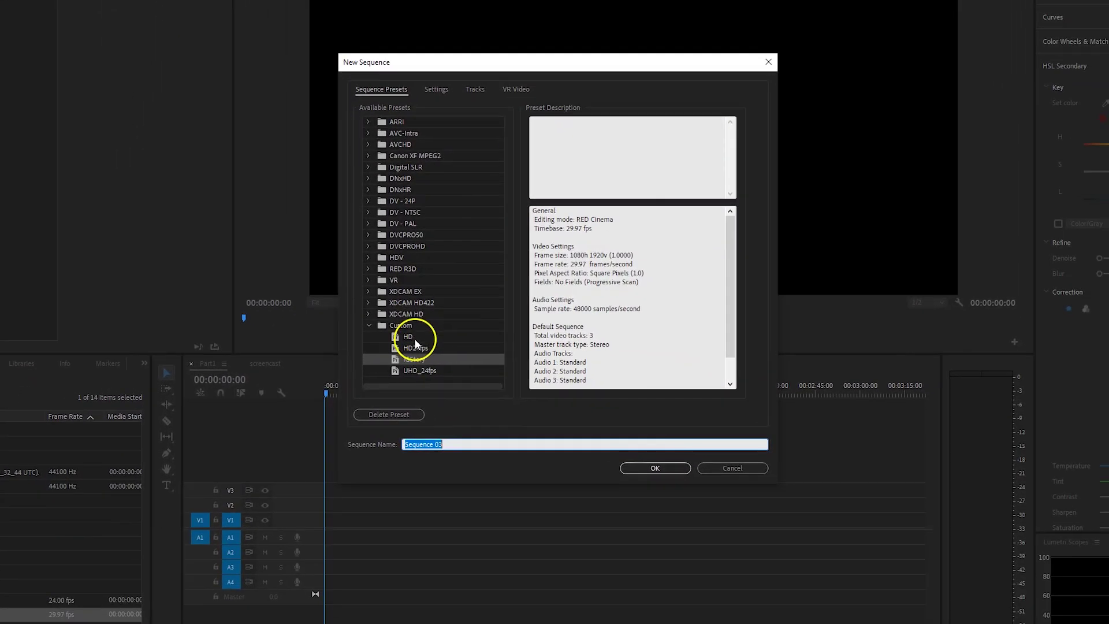
pyautogui.click(409, 338)
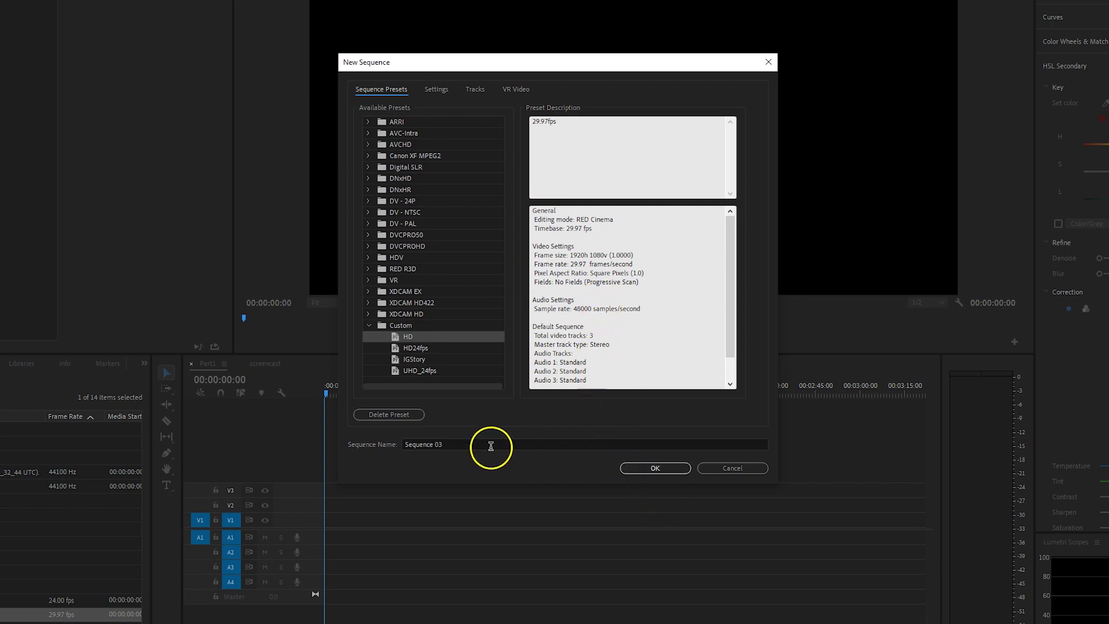
pyautogui.click(439, 444)
pyautogui.write('cOL')
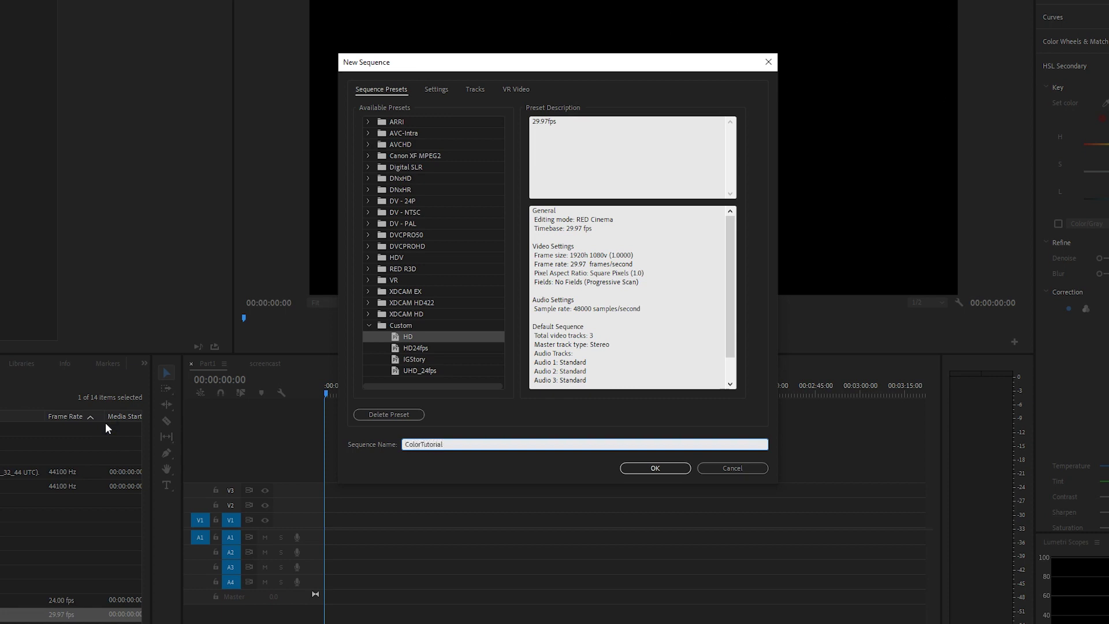
pyautogui.click(673, 470)
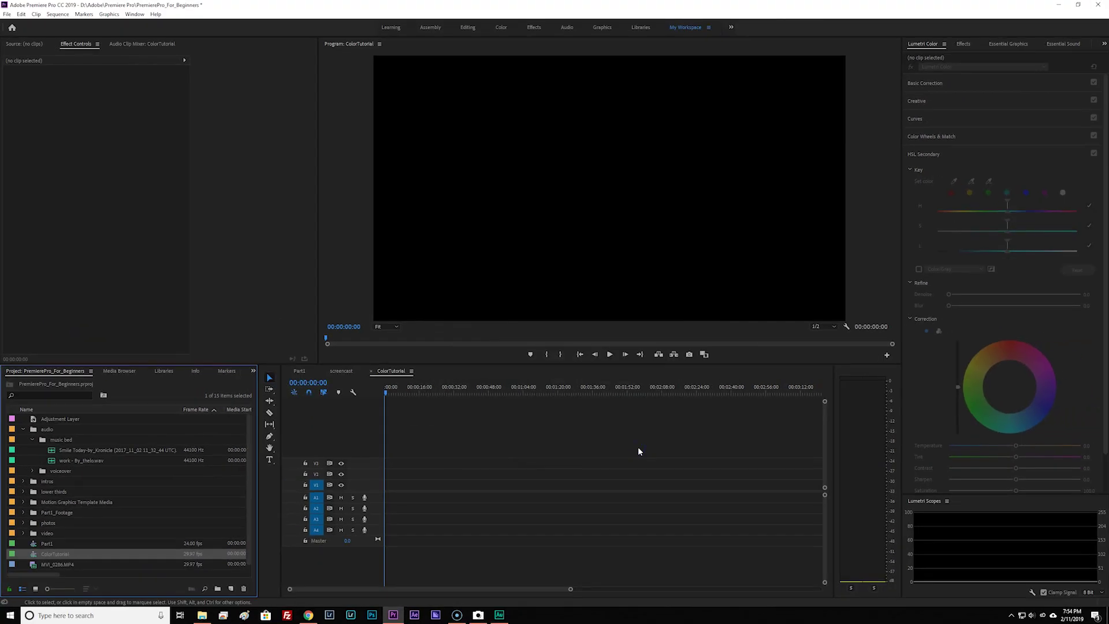
pyautogui.click(7, 14)
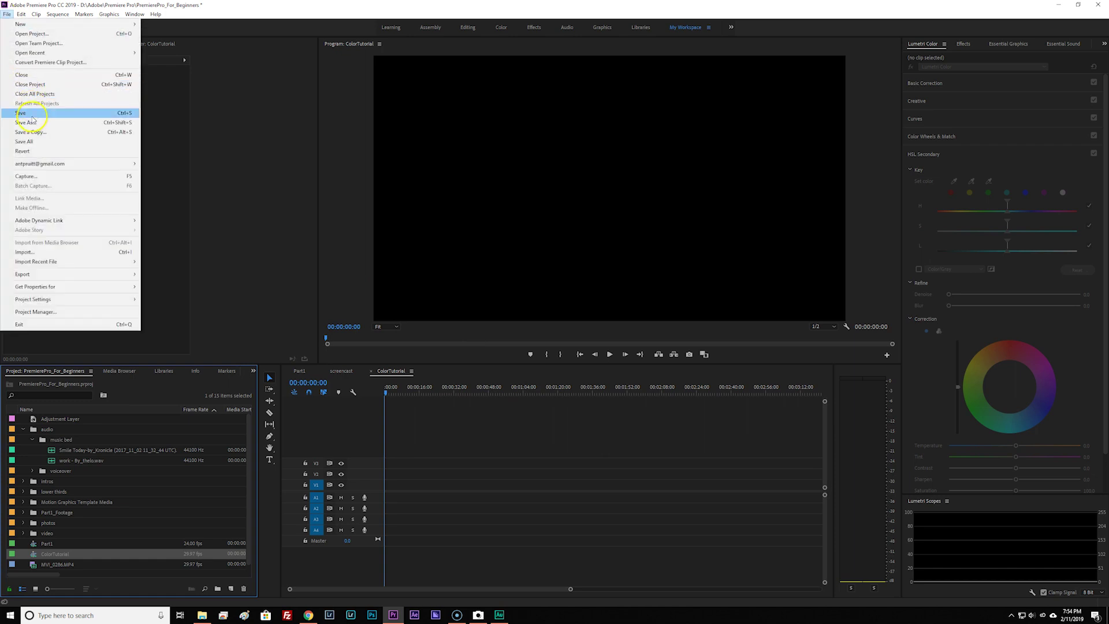
pyautogui.click(22, 113)
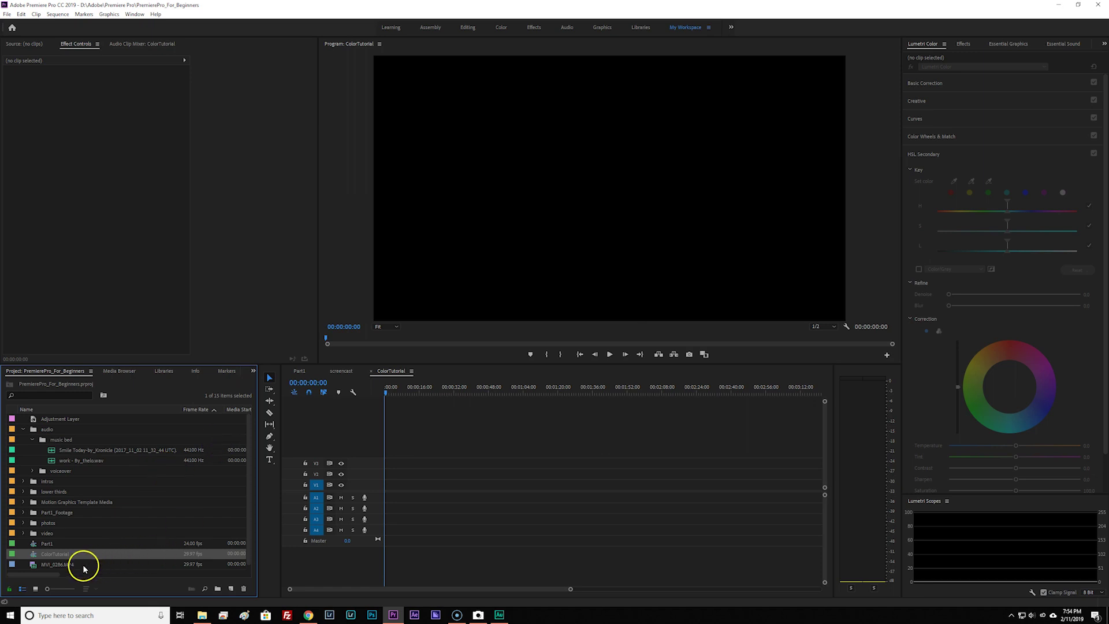
# Preview MVI_0286.MP4 as source and mark its in point at 00:00:39:27 and an out point about one minute after it.
pyautogui.click(45, 566)
pyautogui.doubleClick(35, 568)
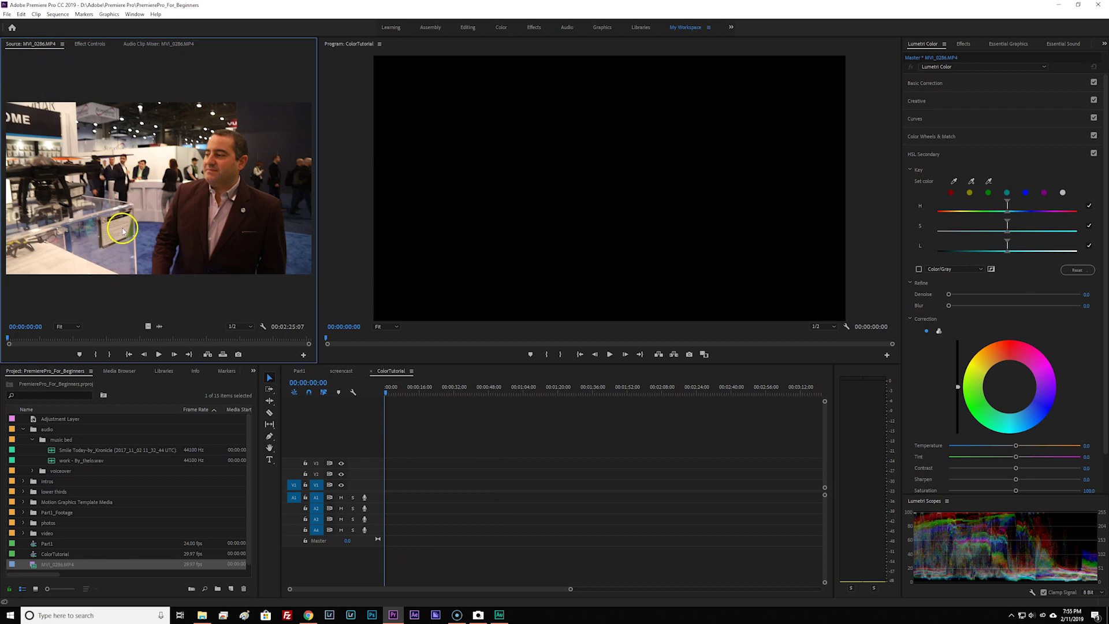
pyautogui.click(159, 355)
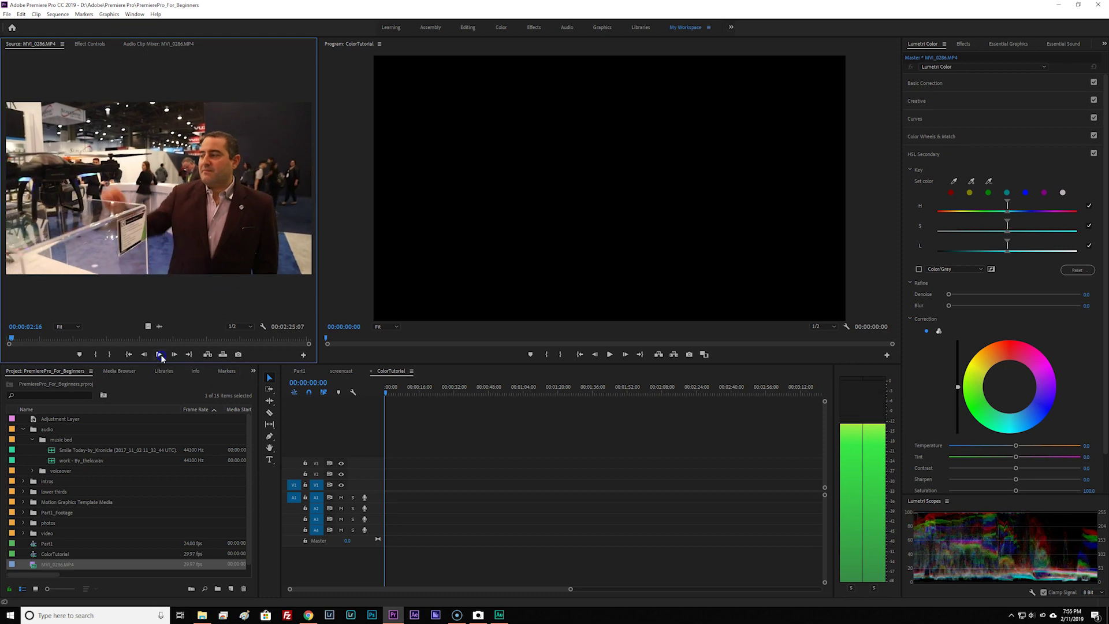
pyautogui.click(159, 354)
pyautogui.moveTo(12, 339); pyautogui.dragTo(94, 344)
pyautogui.click(95, 354)
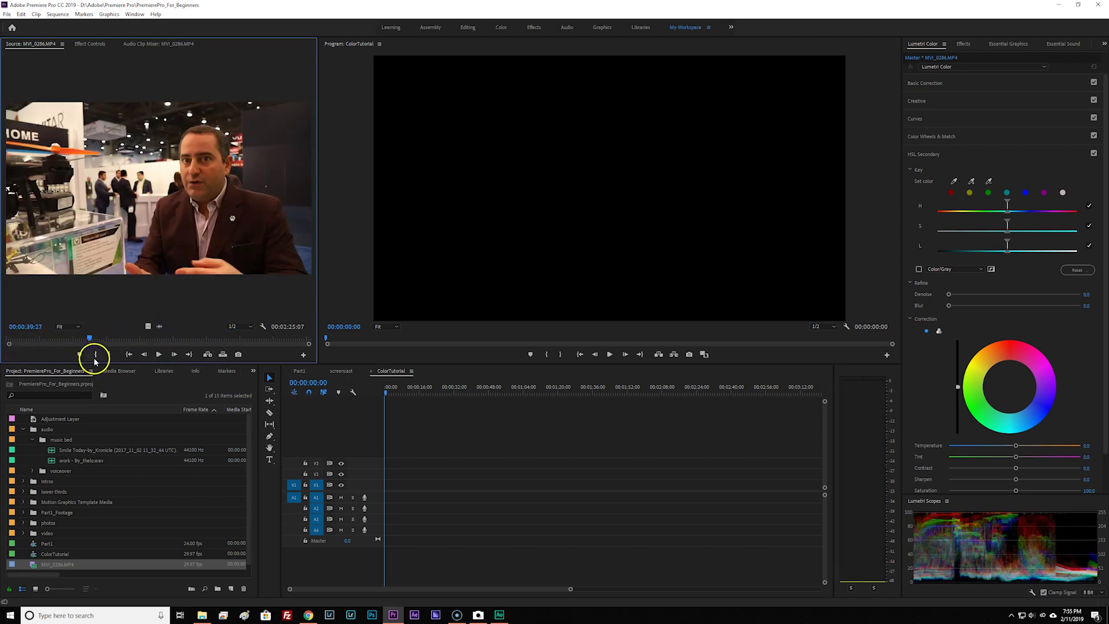
pyautogui.moveTo(91, 339); pyautogui.dragTo(164, 339)
pyautogui.click(115, 354)
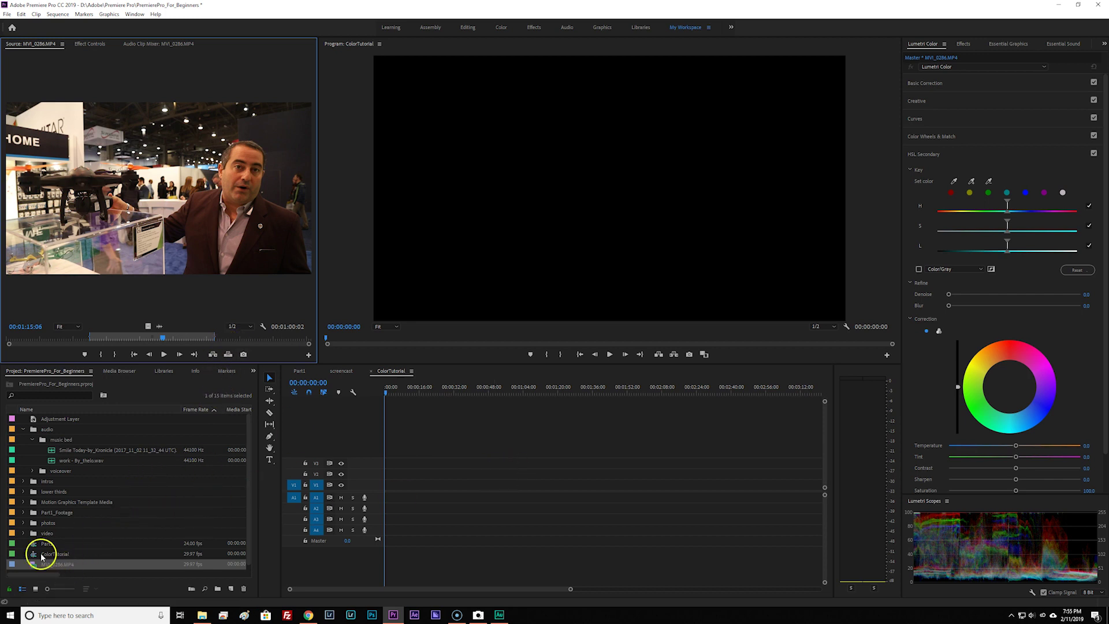
# Place the marked MVI_0286.MP4 clip with its audio at the start of the ColorTutorial timeline, and delete it again.
pyautogui.click(33, 568)
pyautogui.moveTo(33, 568); pyautogui.dragTo(421, 492)
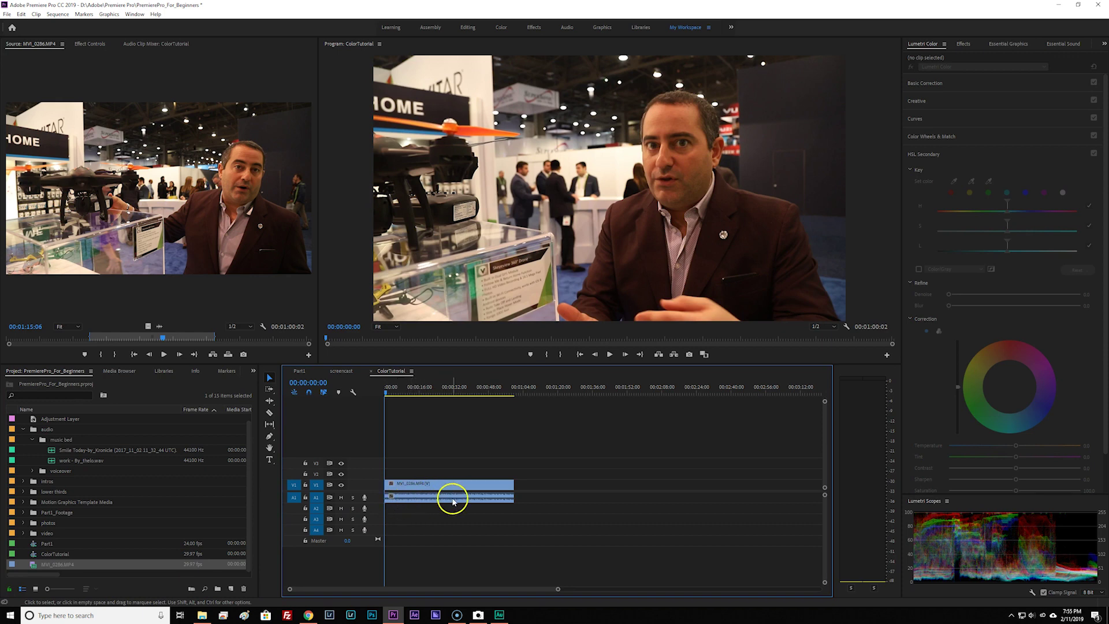
pyautogui.click(420, 495)
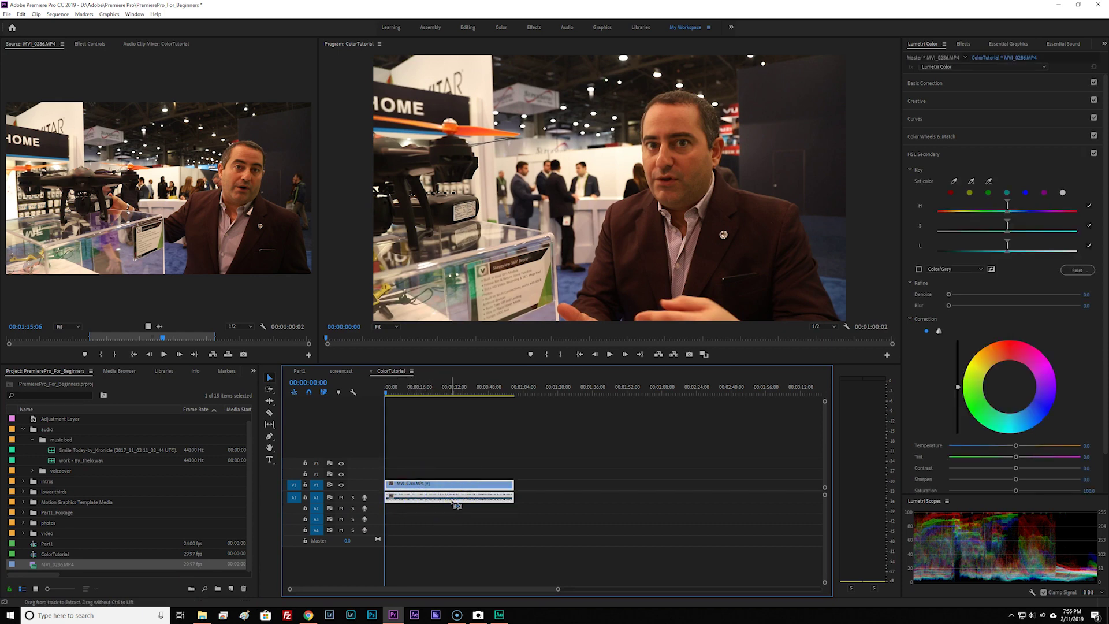
pyautogui.press('Delete')
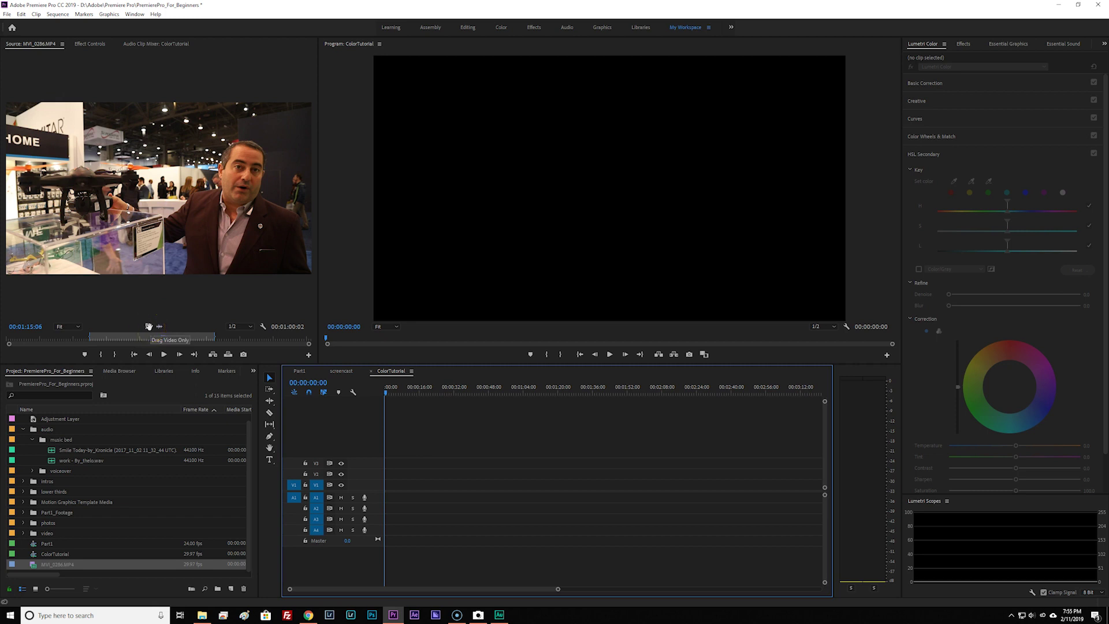
# Place only the video of the marked clip at the start of track V1 and move the playhead to 00:00:20:17.
pyautogui.moveTo(148, 326); pyautogui.dragTo(453, 483)
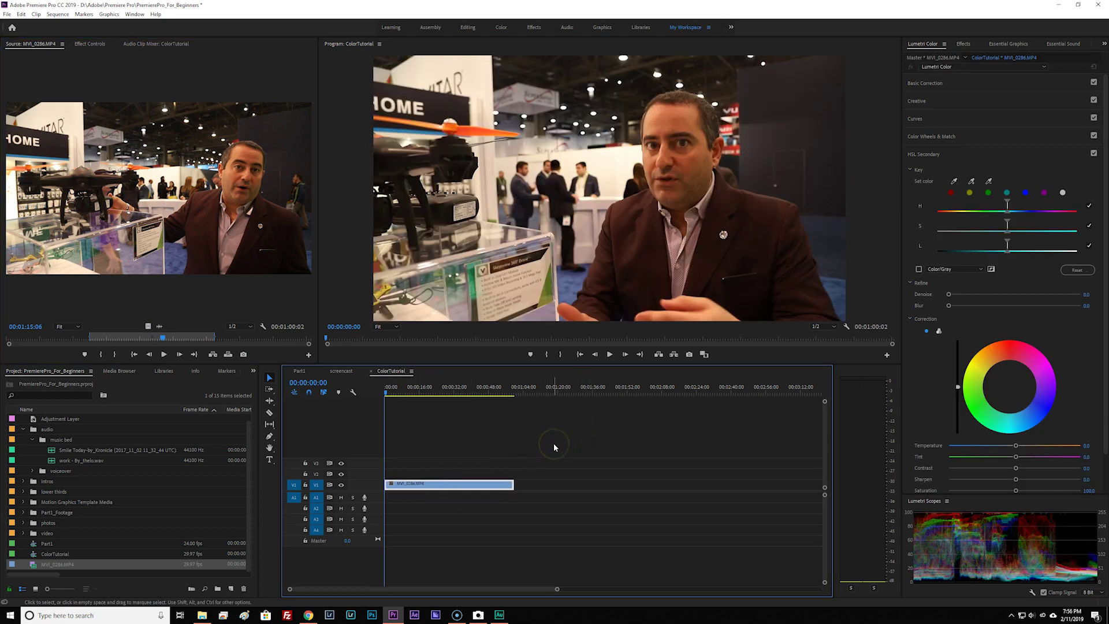
pyautogui.click(427, 336)
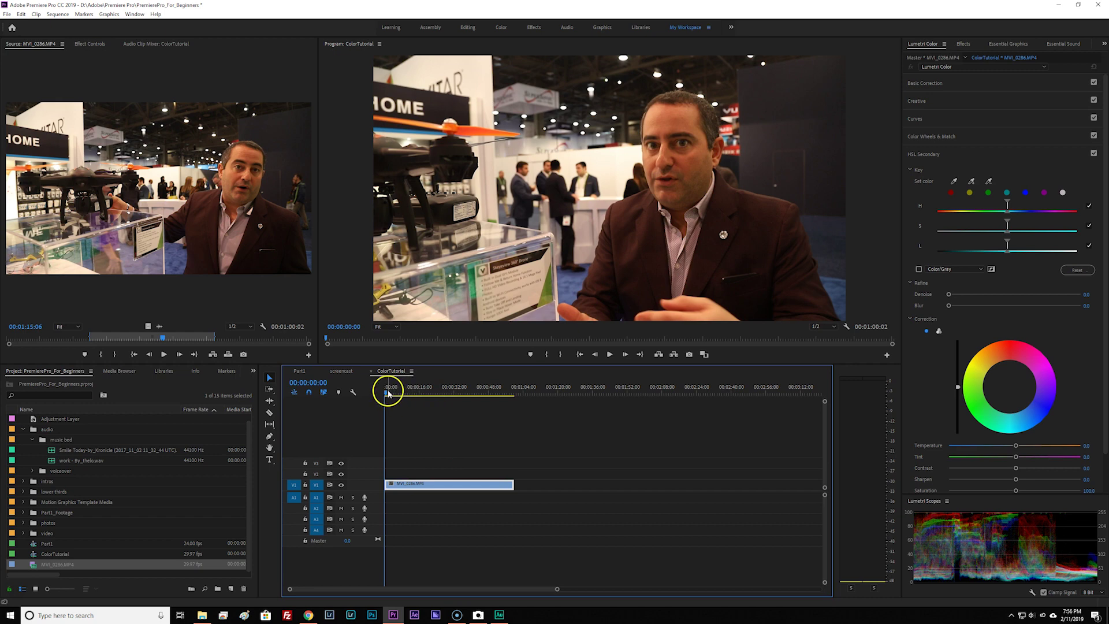
pyautogui.moveTo(388, 393); pyautogui.dragTo(430, 407)
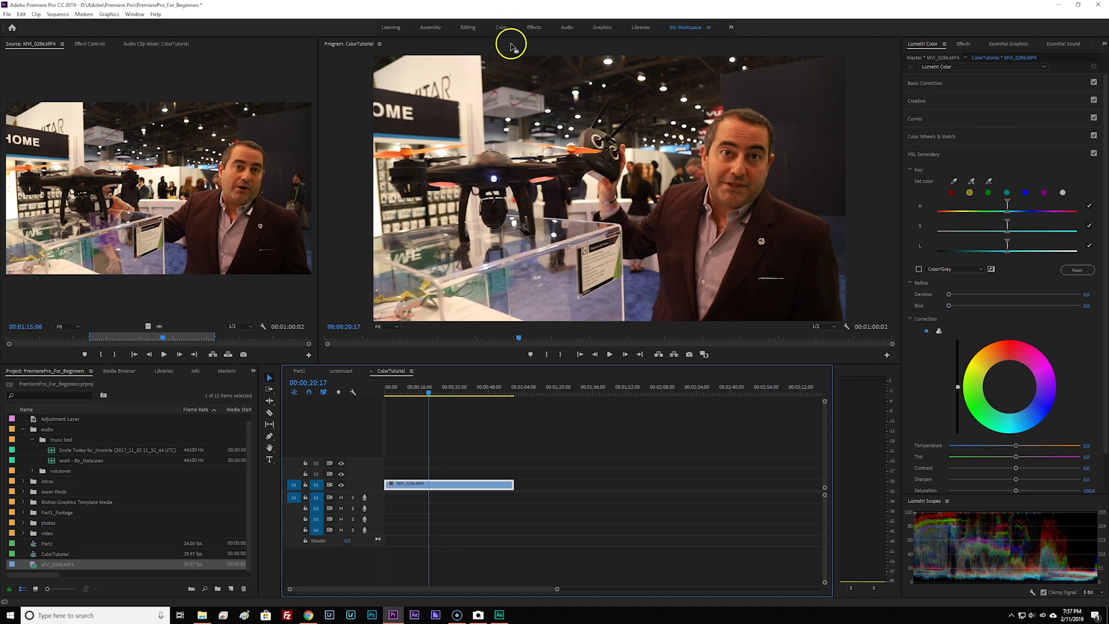
# Switch to the Color workspace with the timeline clip selected and look over the Basic Correction settings.
pyautogui.click(502, 27)
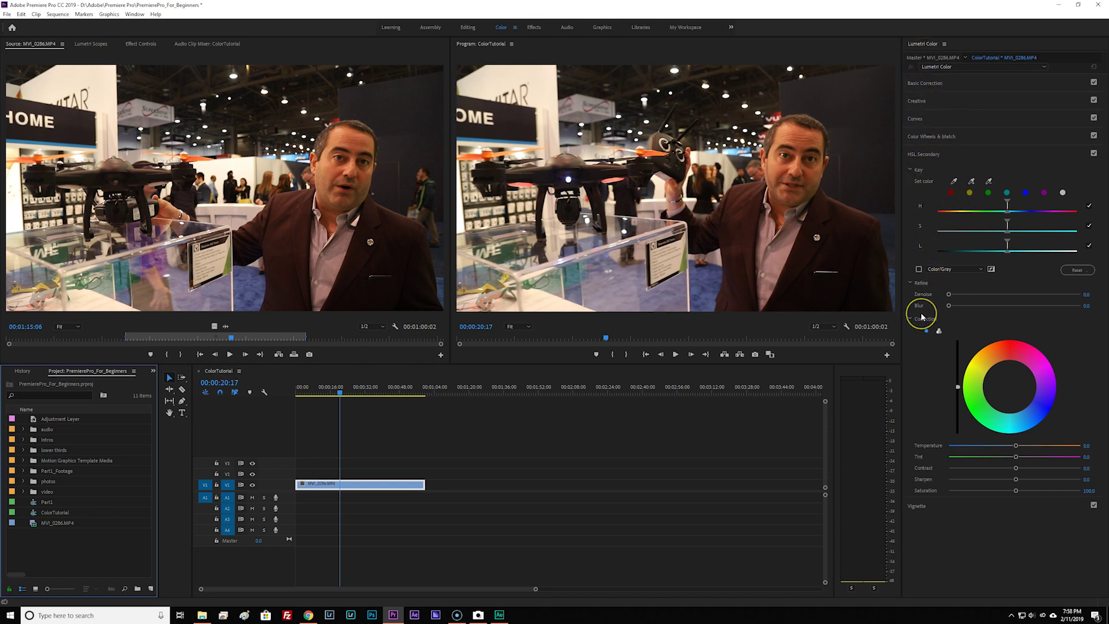
pyautogui.click(396, 489)
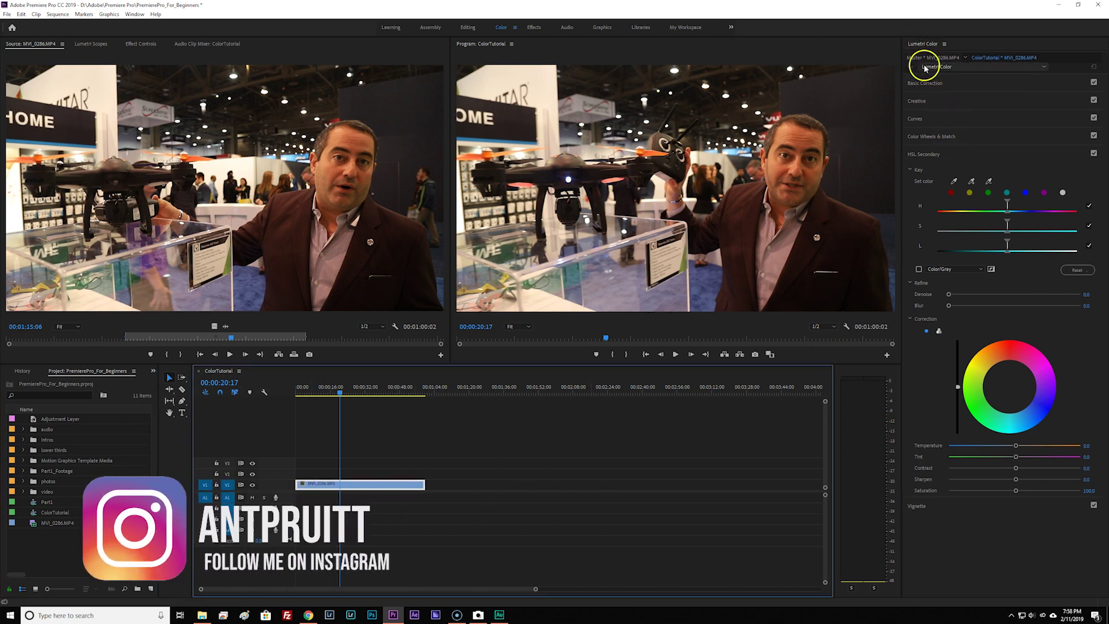
pyautogui.click(927, 83)
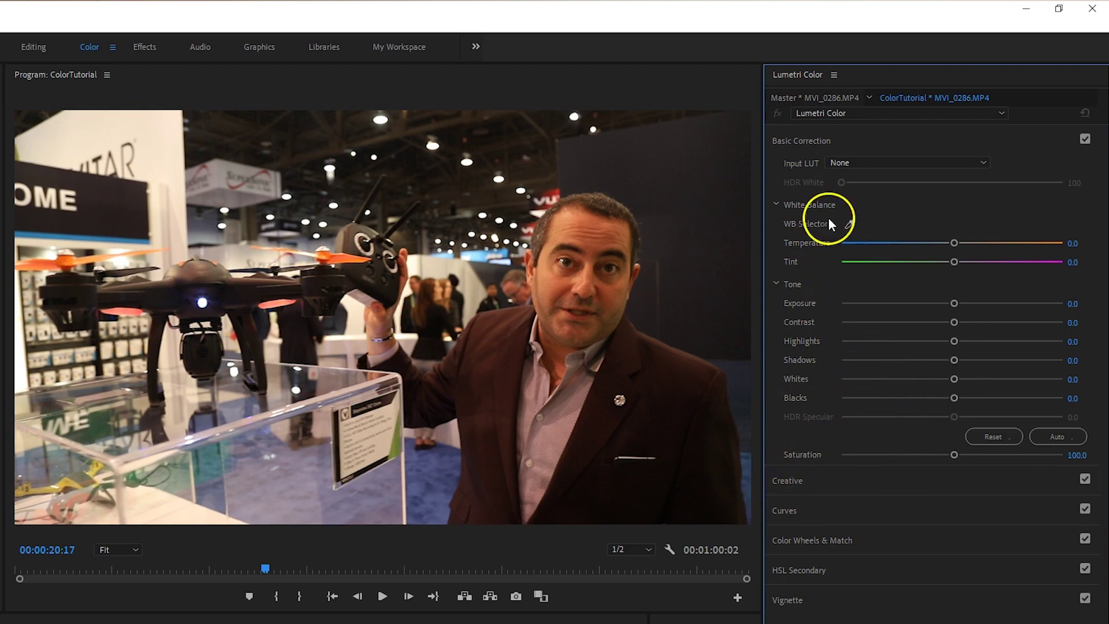
pyautogui.click(826, 141)
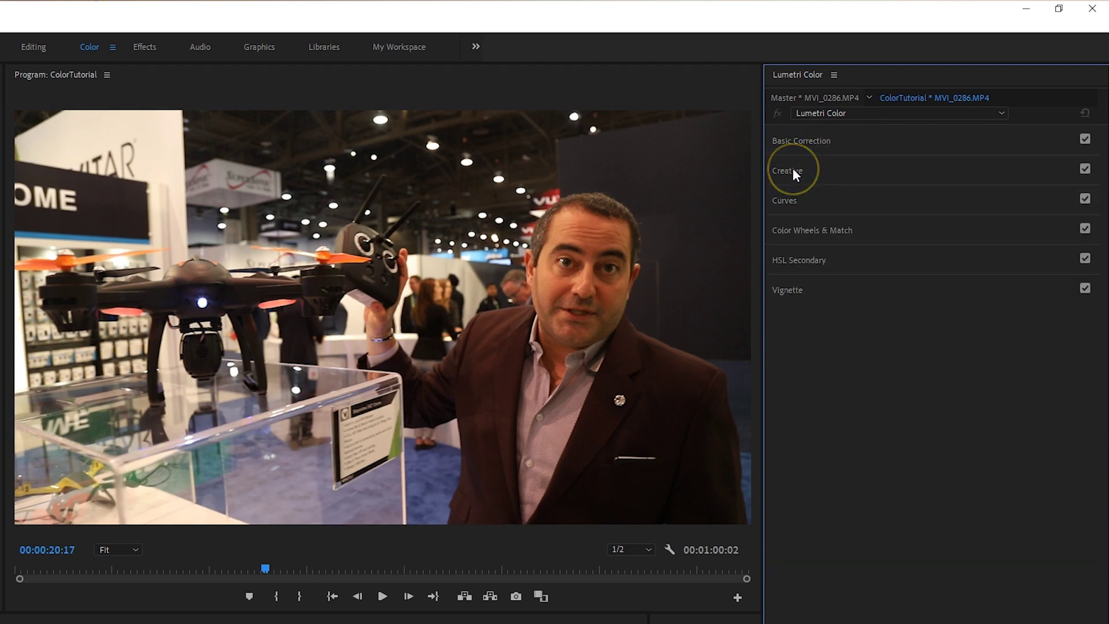
# Try the SL BLUE ICE creative look on the clip.
pyautogui.click(823, 168)
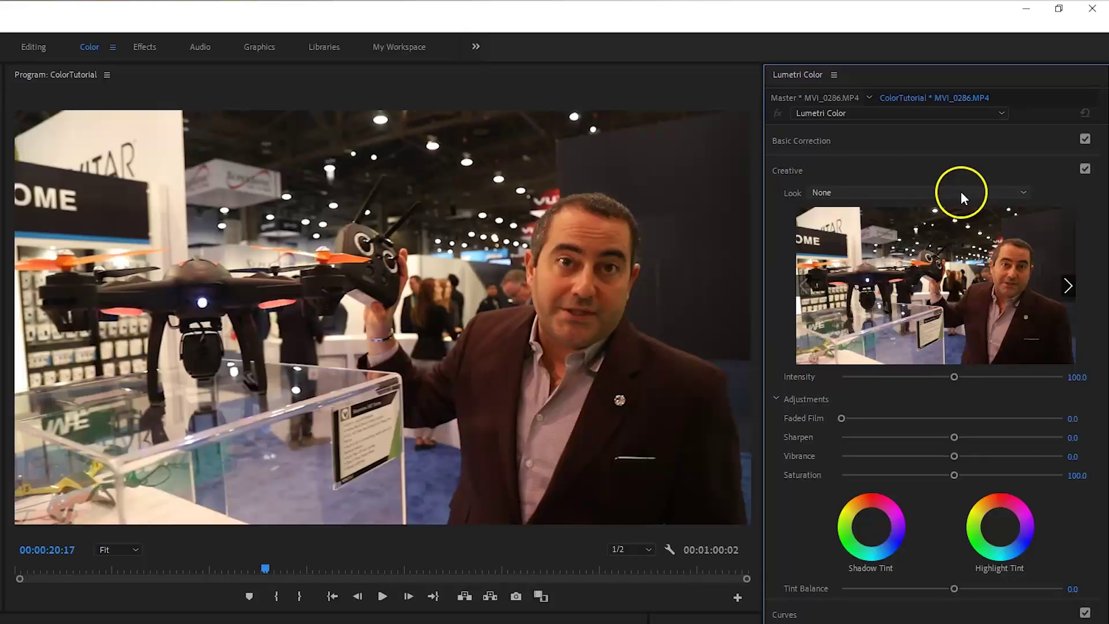
pyautogui.click(961, 192)
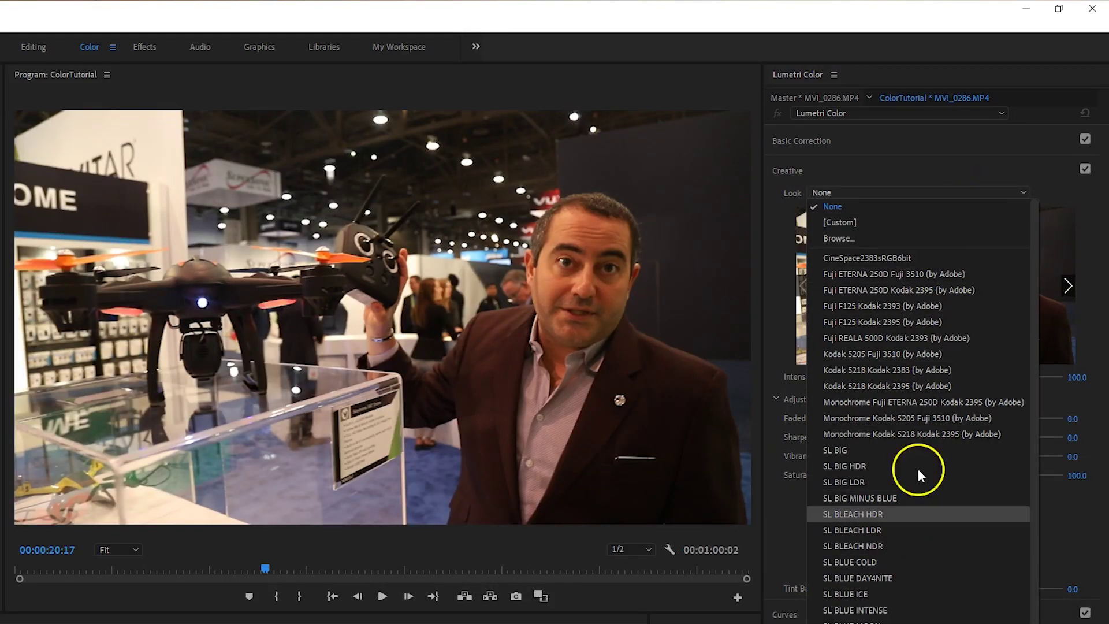
pyautogui.click(879, 595)
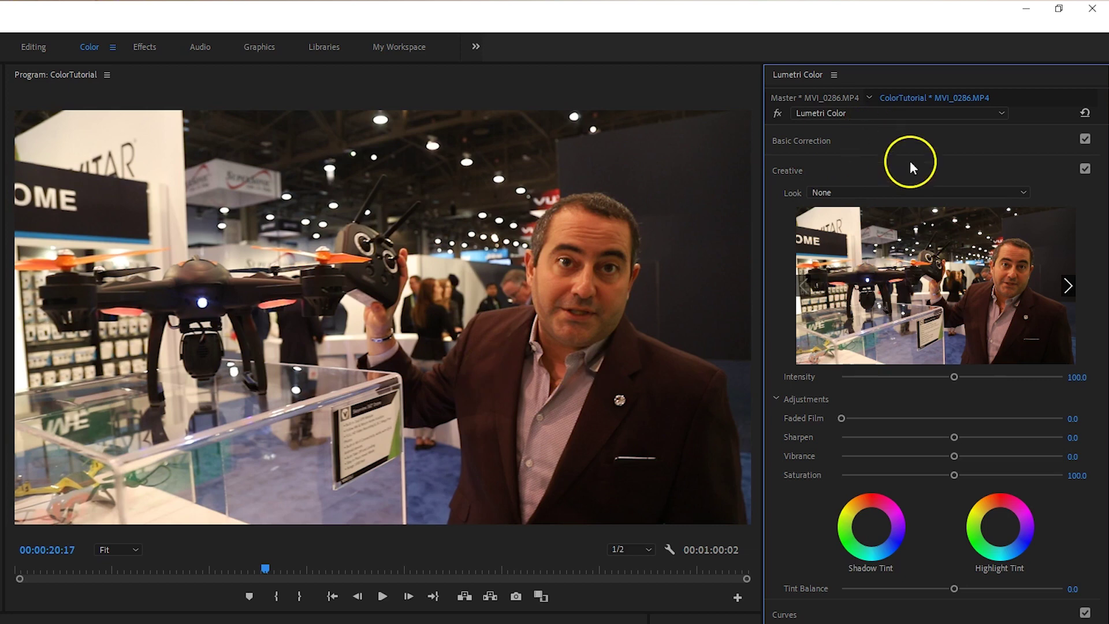
# Browse the creative look previews and try Monochrome Kodak 5218 Kodak 2395 (by Adobe) on the clip.
pyautogui.click(1068, 286)
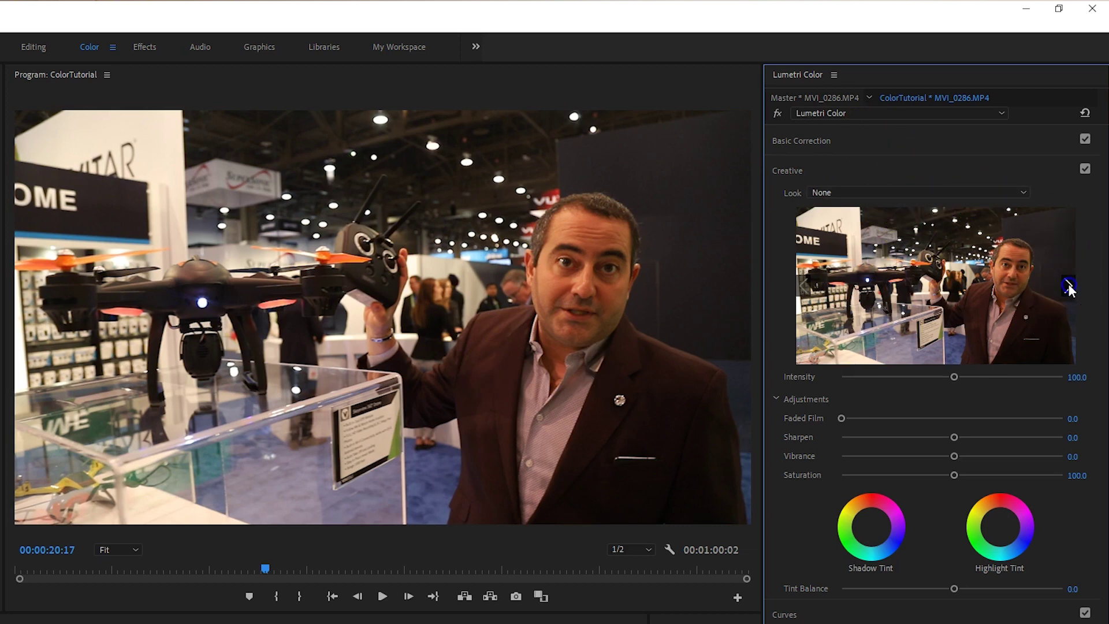
pyautogui.click(1069, 285)
pyautogui.click(1069, 285)
pyautogui.click(1069, 285)
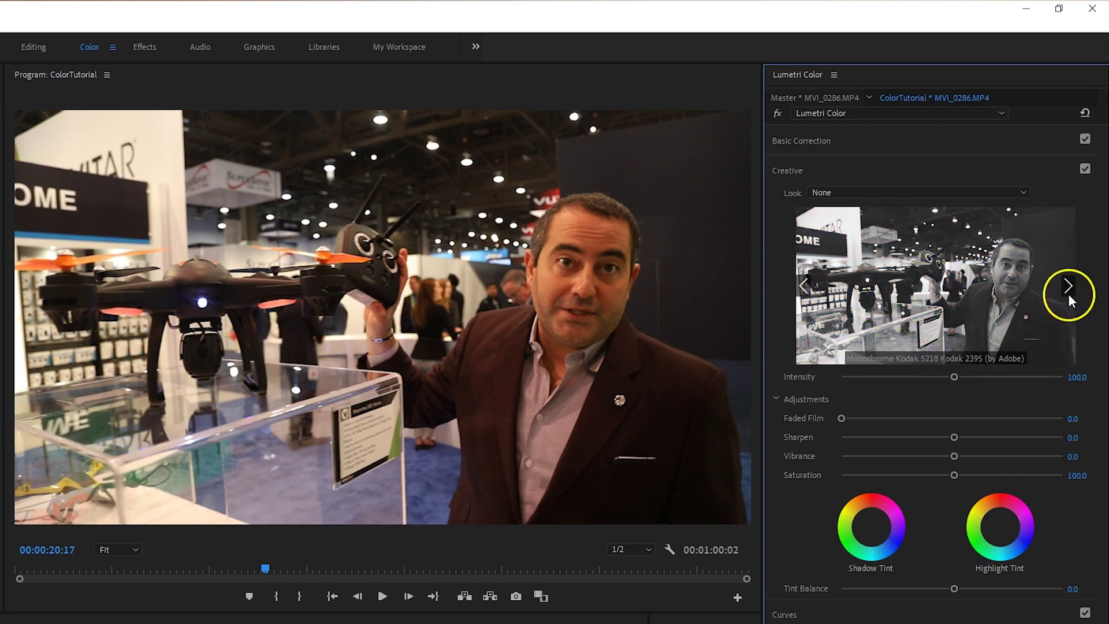
pyautogui.click(972, 285)
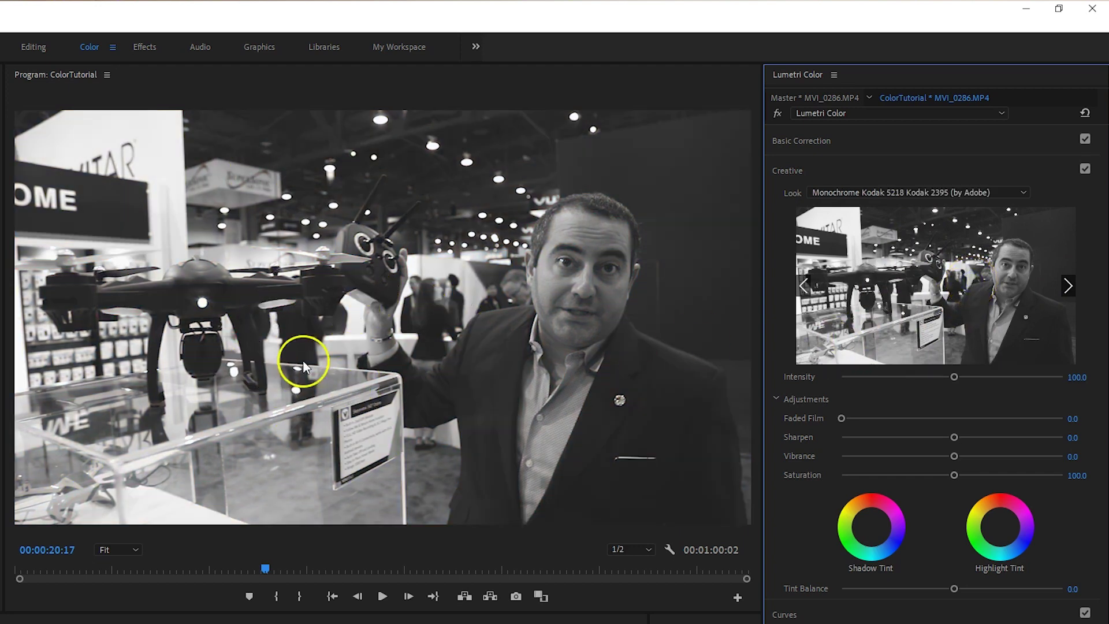
pyautogui.click(971, 279)
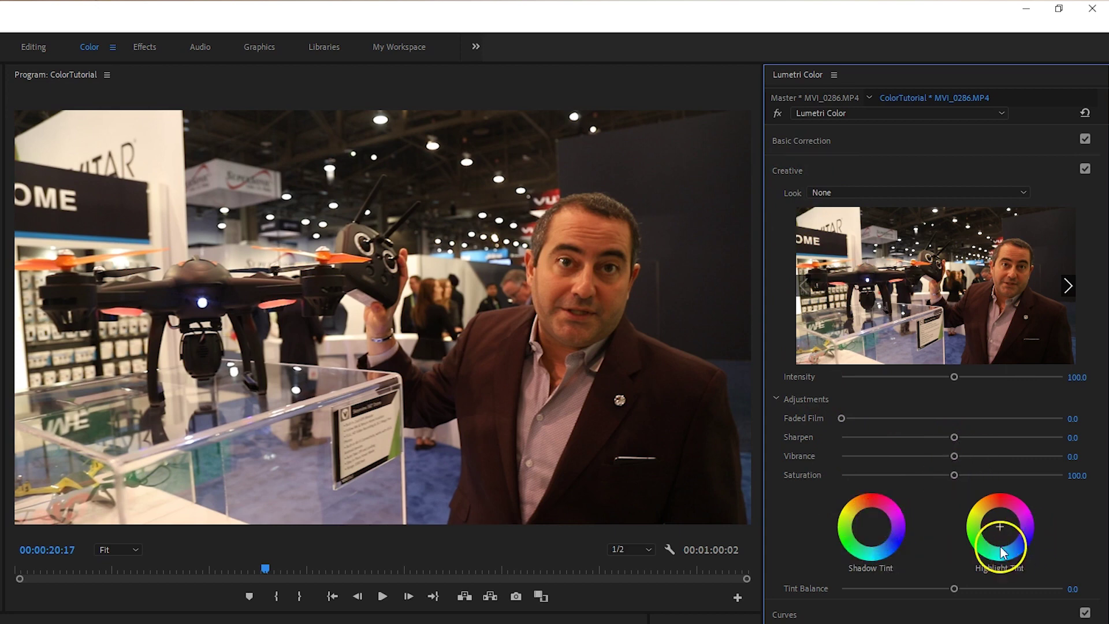
# Show the RGB Curves in place of the Creative settings and view the white, red, green and blue channel curves in turn.
pyautogui.click(797, 173)
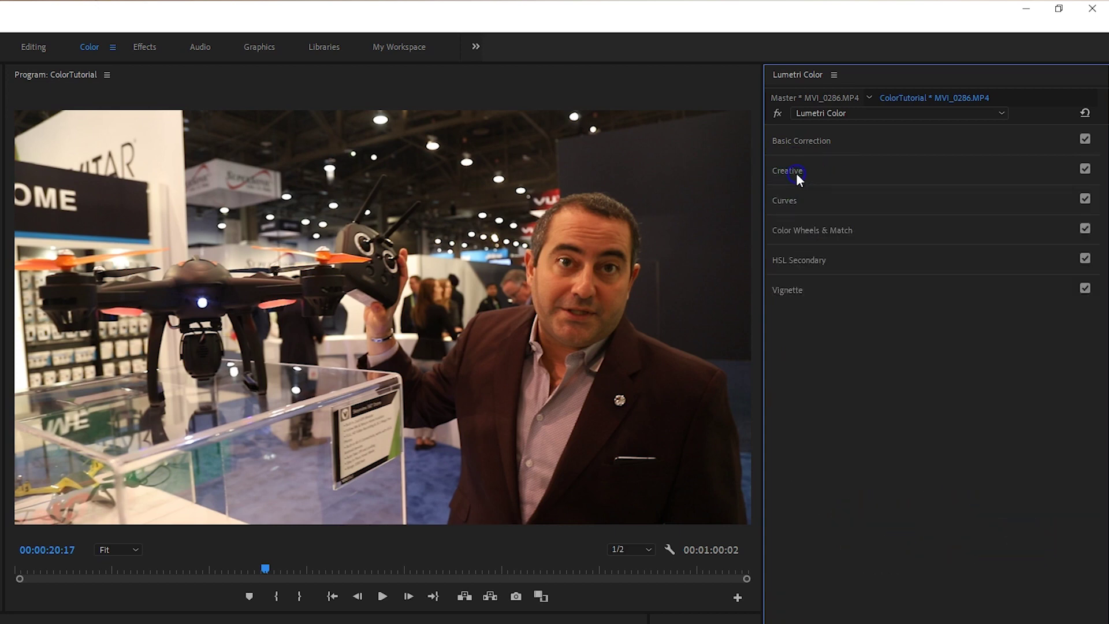
pyautogui.click(802, 202)
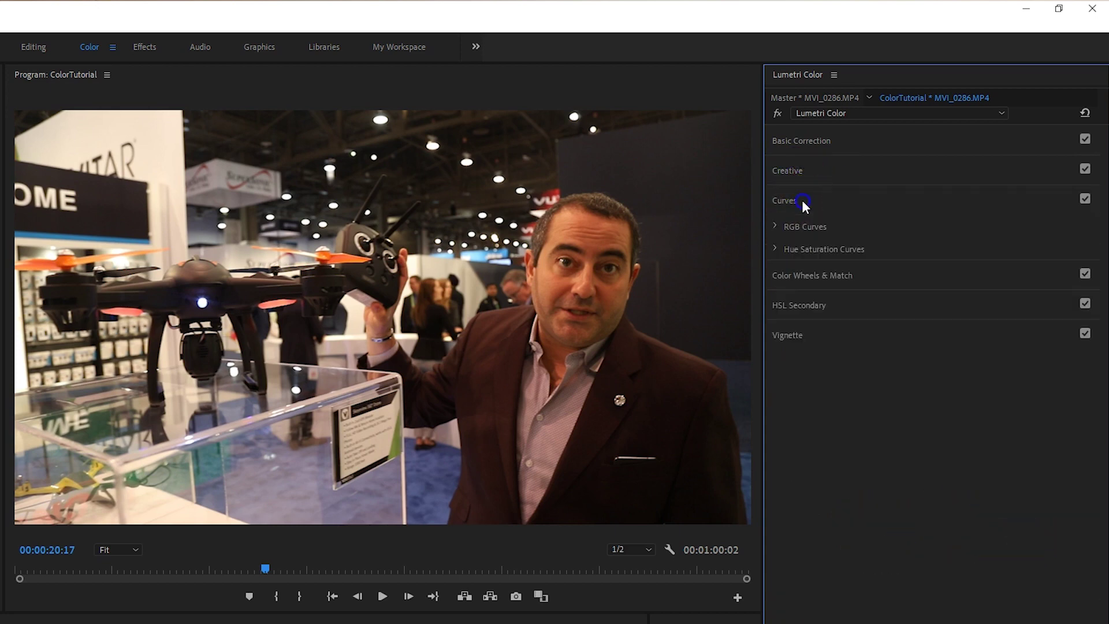
pyautogui.click(776, 228)
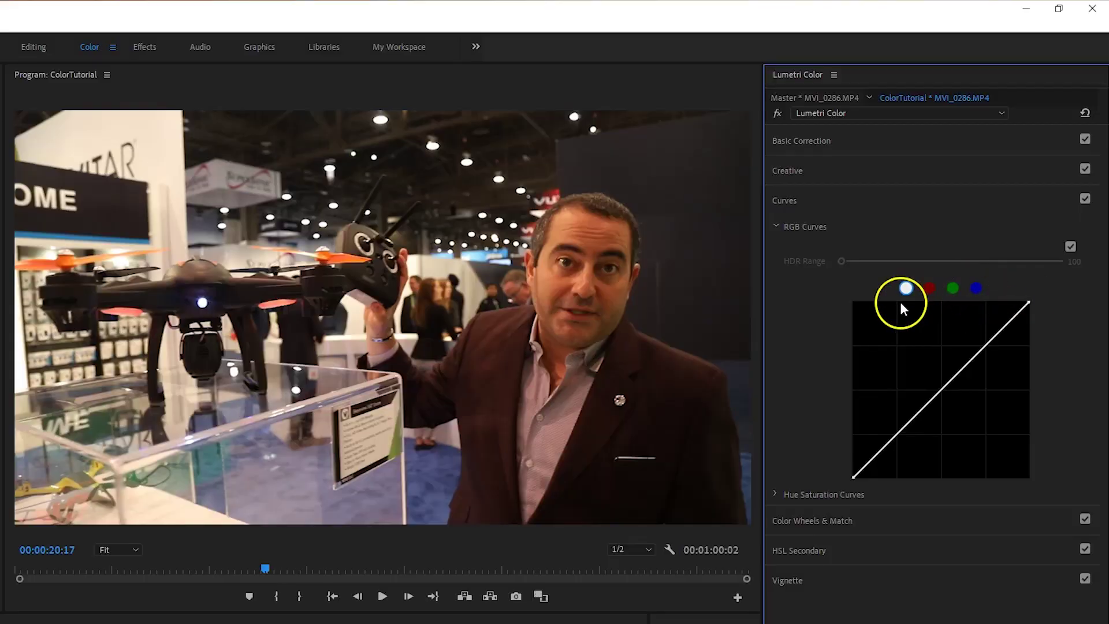
pyautogui.click(905, 288)
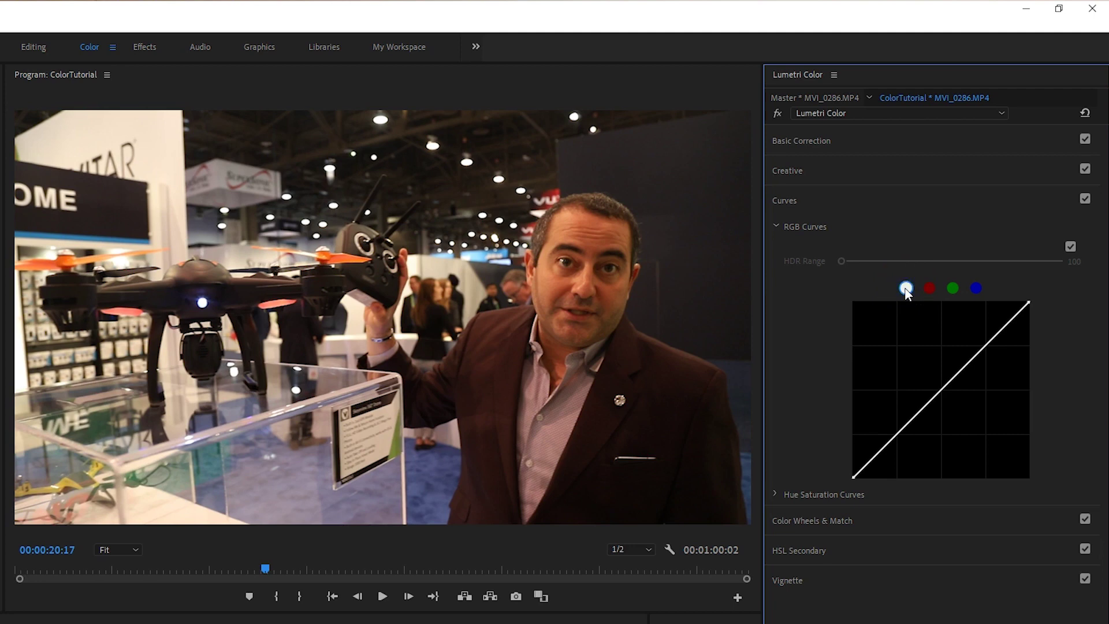
pyautogui.click(930, 288)
pyautogui.click(953, 289)
pyautogui.click(976, 288)
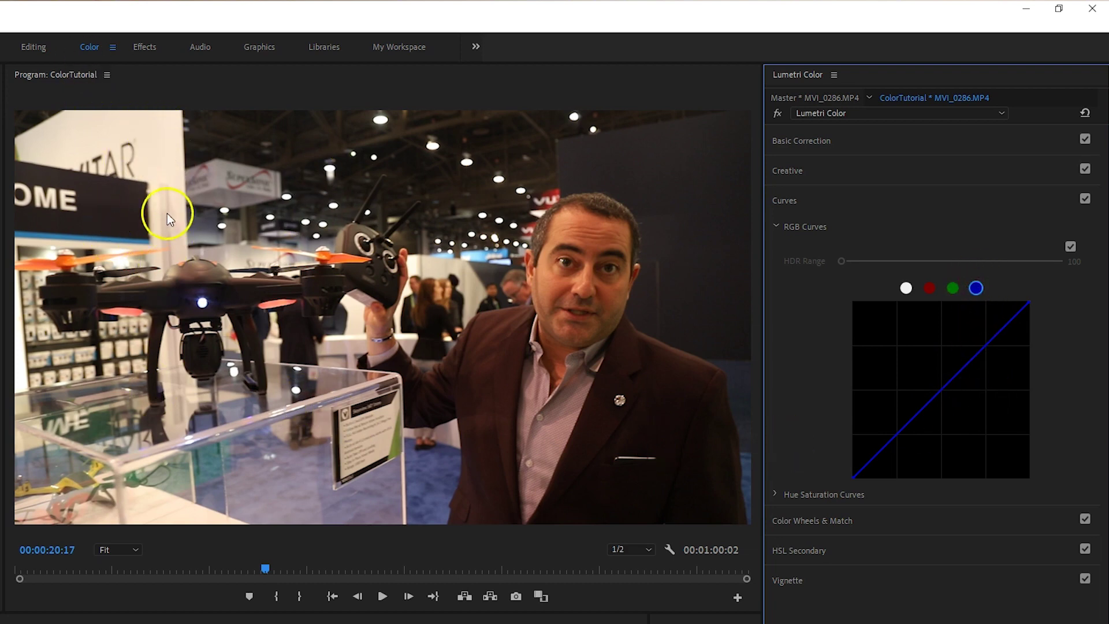
# Lower the highlight end of the blue channel curve to near the bottom of the graph and return it to the top corner.
pyautogui.click(1031, 305)
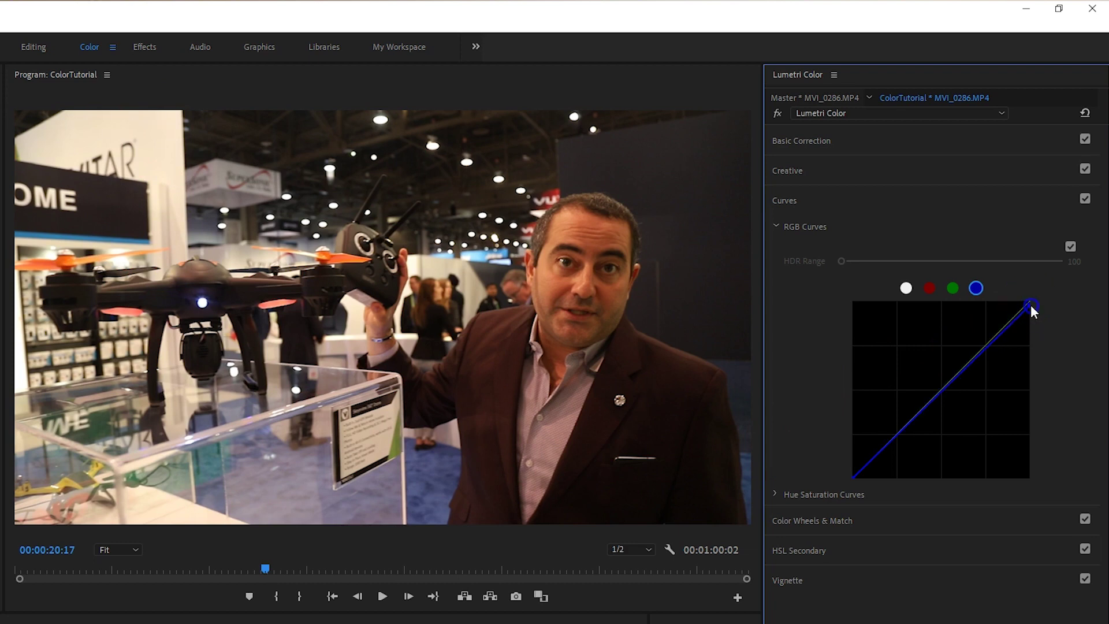
pyautogui.moveTo(1031, 307); pyautogui.dragTo(1065, 414)
pyautogui.moveTo(1067, 424); pyautogui.dragTo(1074, 449)
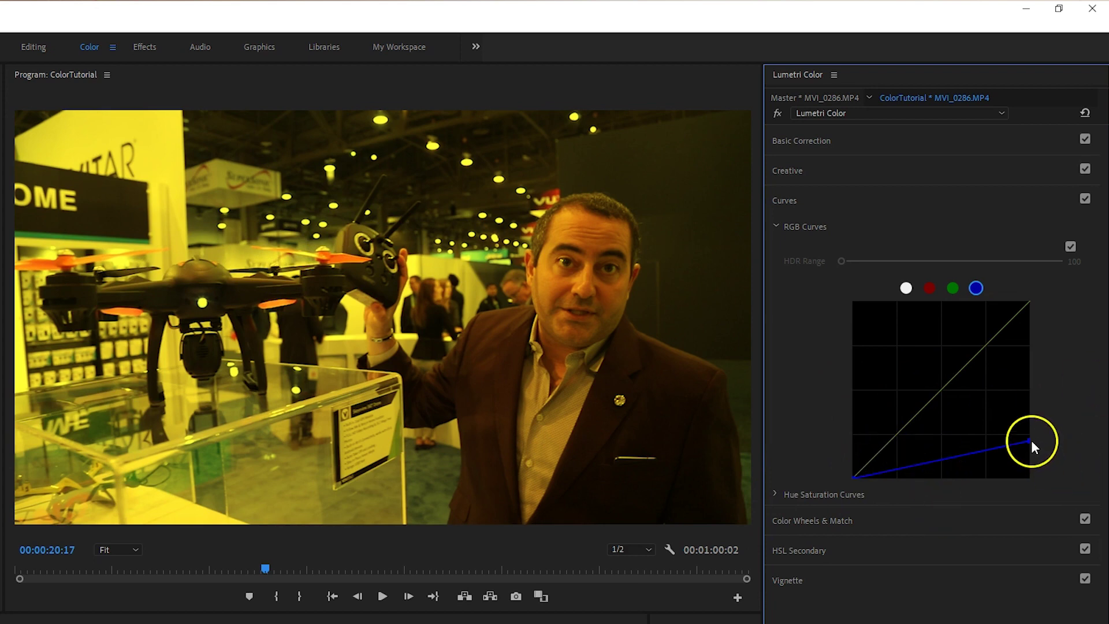
pyautogui.moveTo(1030, 440); pyautogui.dragTo(1033, 298)
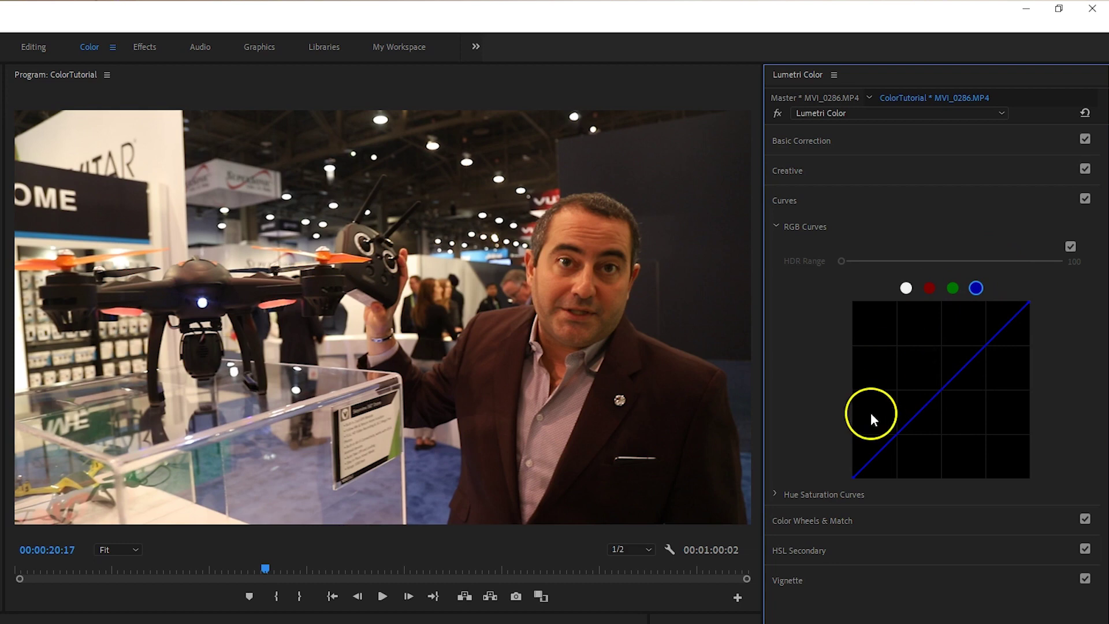
# Try an S-shape on the blue channel curve by lowering its midpoint and raising an upper point, and reset the curve.
pyautogui.click(940, 391)
pyautogui.click(948, 450)
pyautogui.moveTo(942, 394); pyautogui.dragTo(944, 413)
pyautogui.click(1040, 328)
pyautogui.click(914, 450)
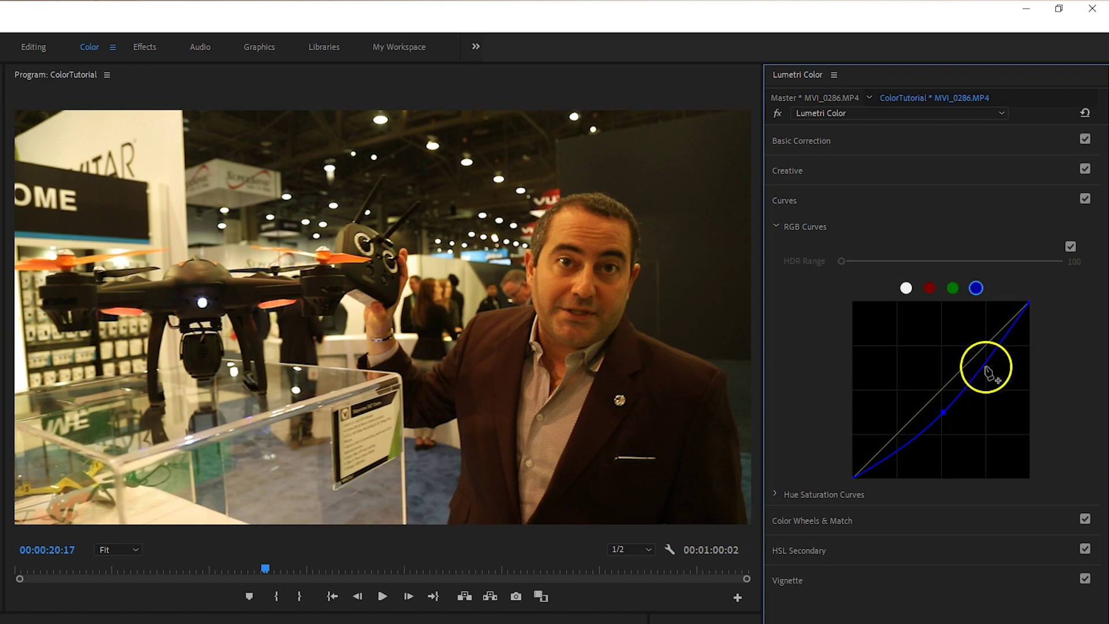
pyautogui.moveTo(986, 370); pyautogui.dragTo(980, 341)
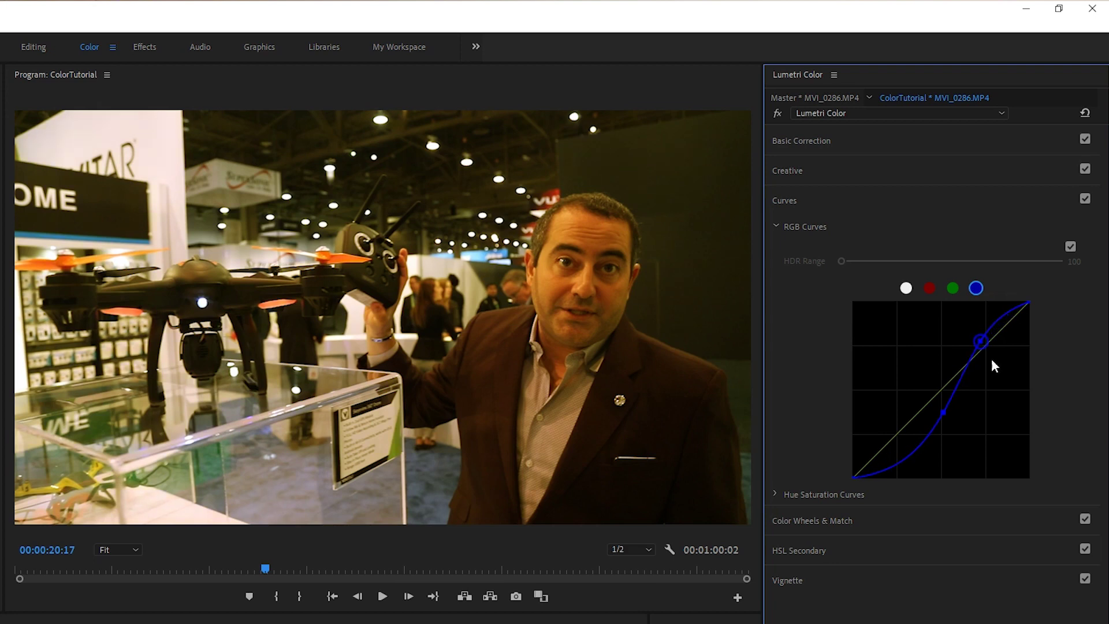
pyautogui.doubleClick(961, 418)
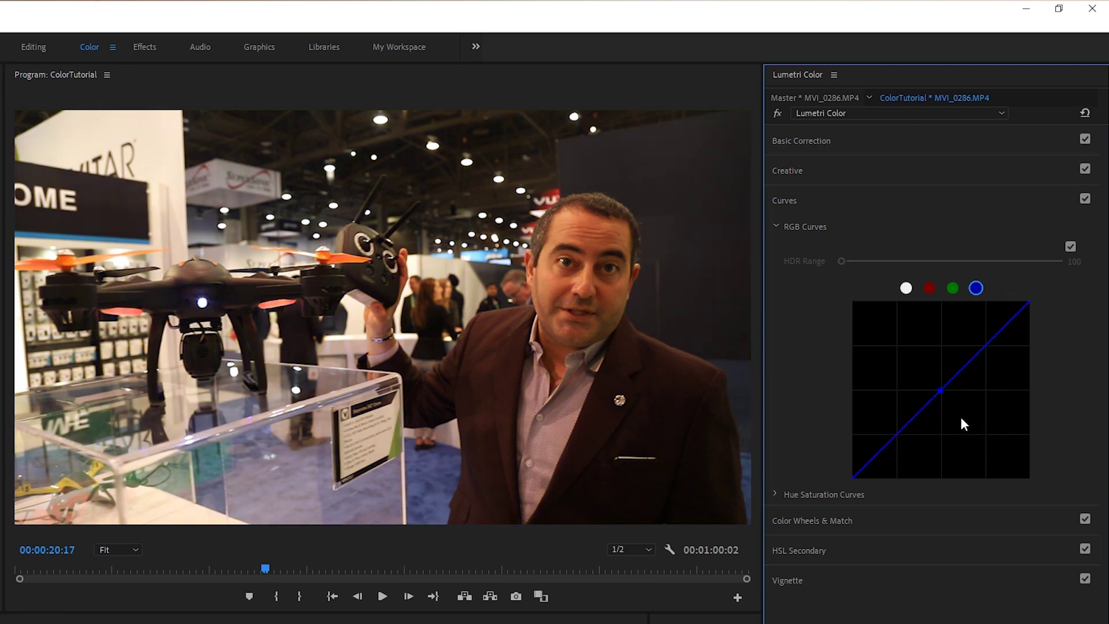
# Shape the white RGB curve into an S with a lowered midpoint, a raised upper point and a lifted black point.
pyautogui.click(906, 289)
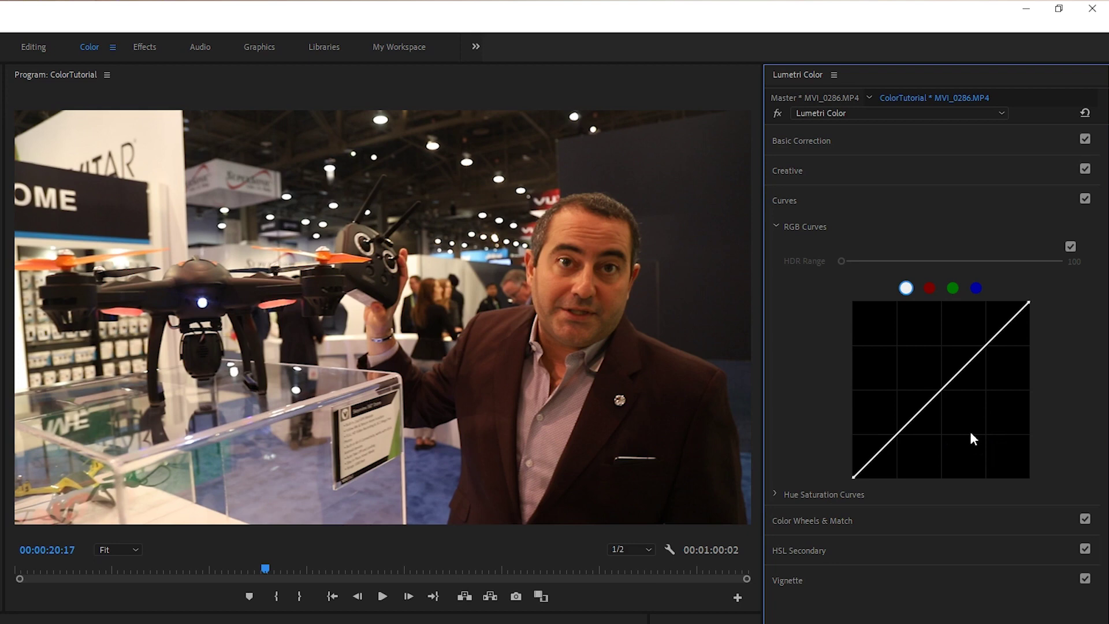
pyautogui.click(942, 390)
pyautogui.moveTo(942, 391); pyautogui.dragTo(946, 405)
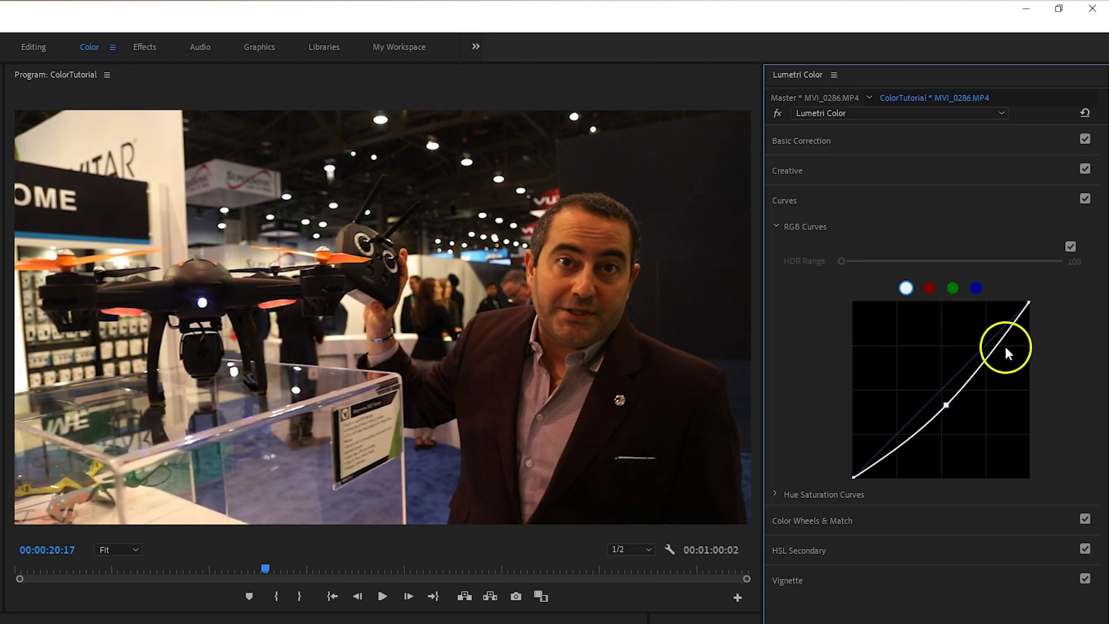
pyautogui.moveTo(993, 350); pyautogui.dragTo(992, 334)
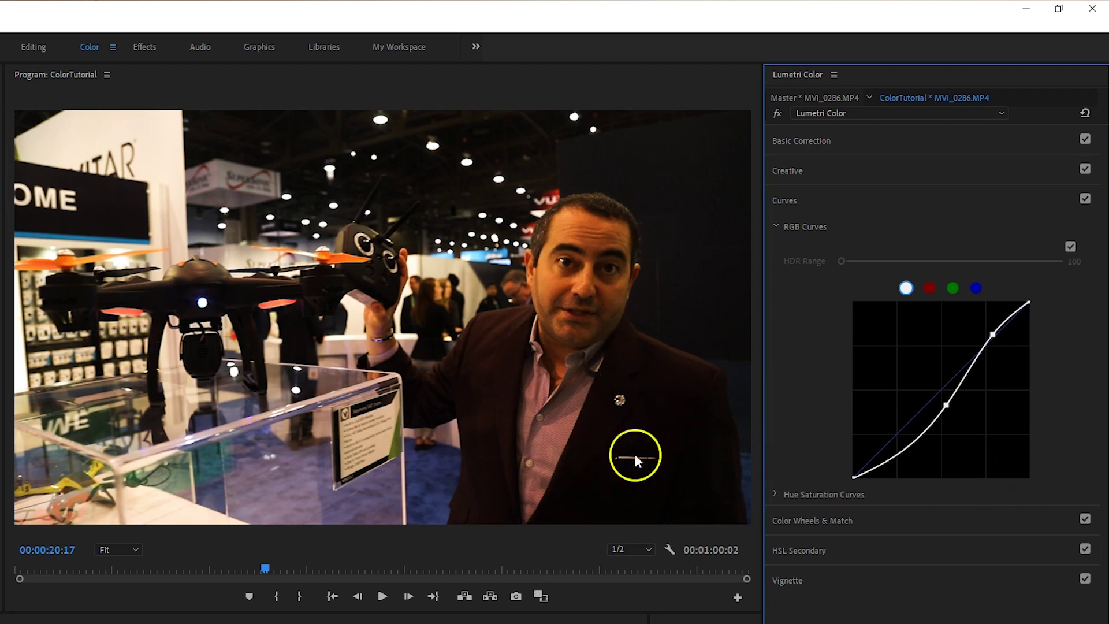
pyautogui.click(854, 477)
pyautogui.moveTo(854, 478); pyautogui.dragTo(842, 455)
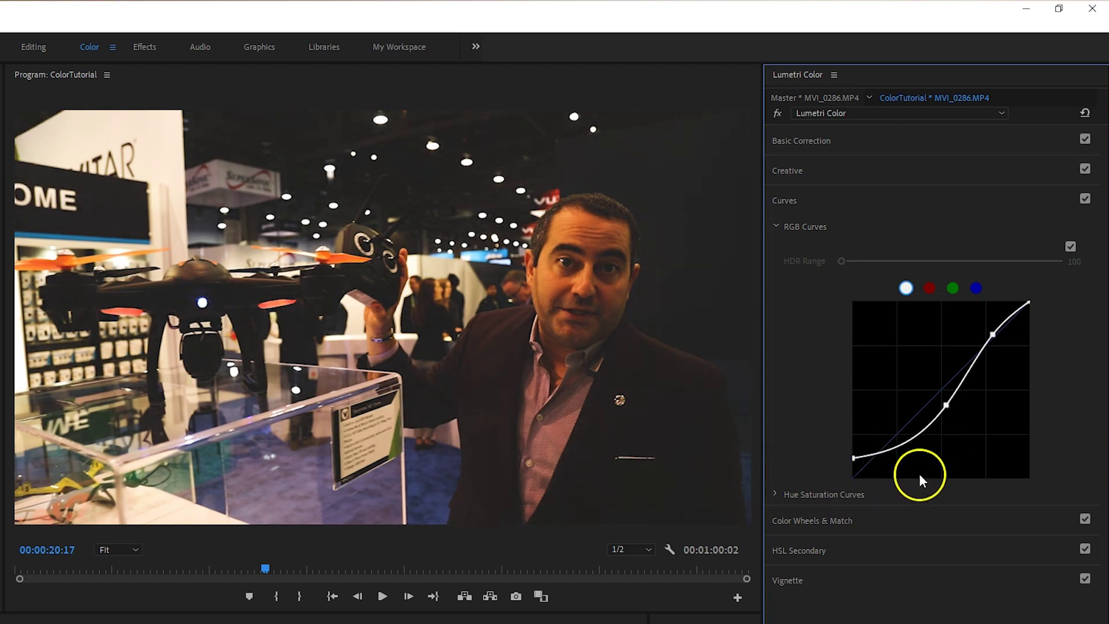
# Undo all the white curve adjustments and collapse the RGB Curves.
pyautogui.hotkey('ctrl', 'z')
pyautogui.hotkey('ctrl', 'z')
pyautogui.hotkey('ctrl', 'z')
pyautogui.hotkey('ctrl', 'z')
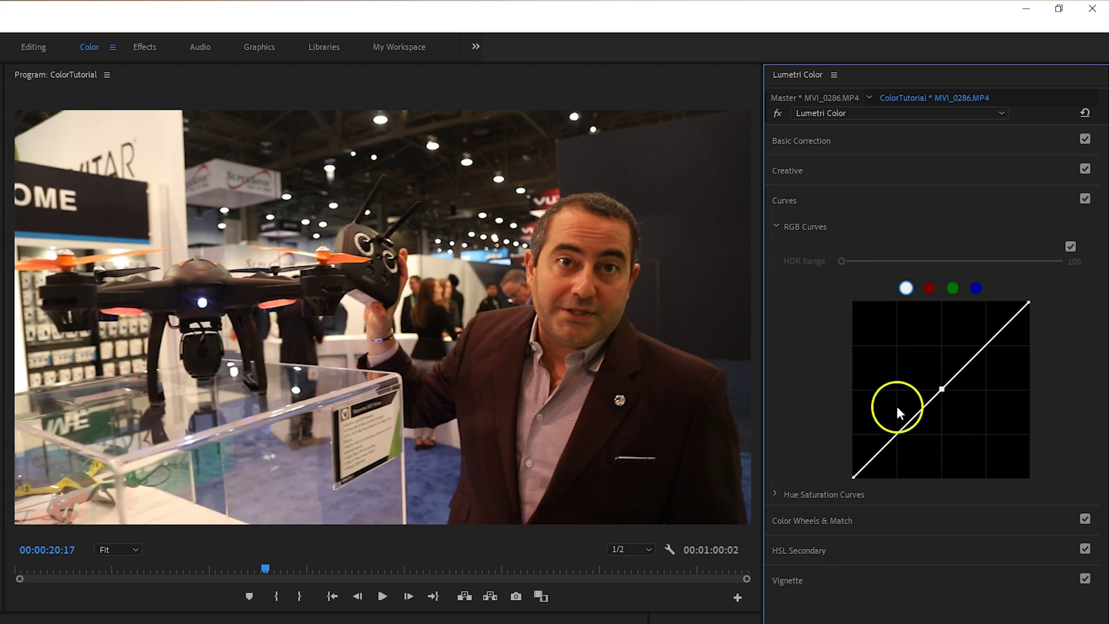
pyautogui.hotkey('ctrl', 'z')
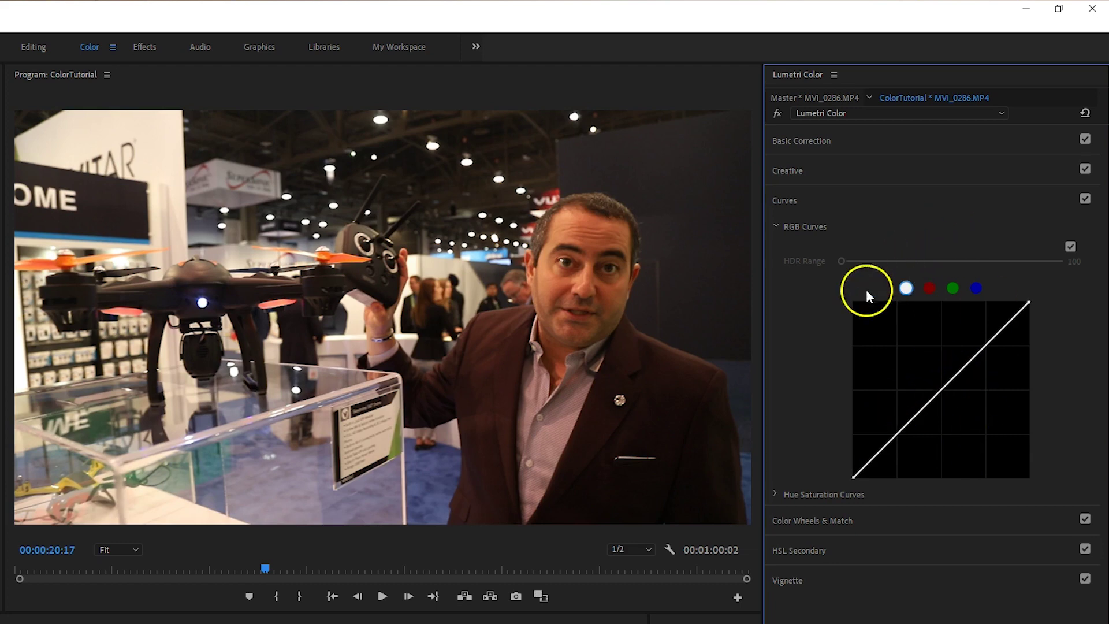
pyautogui.click(781, 225)
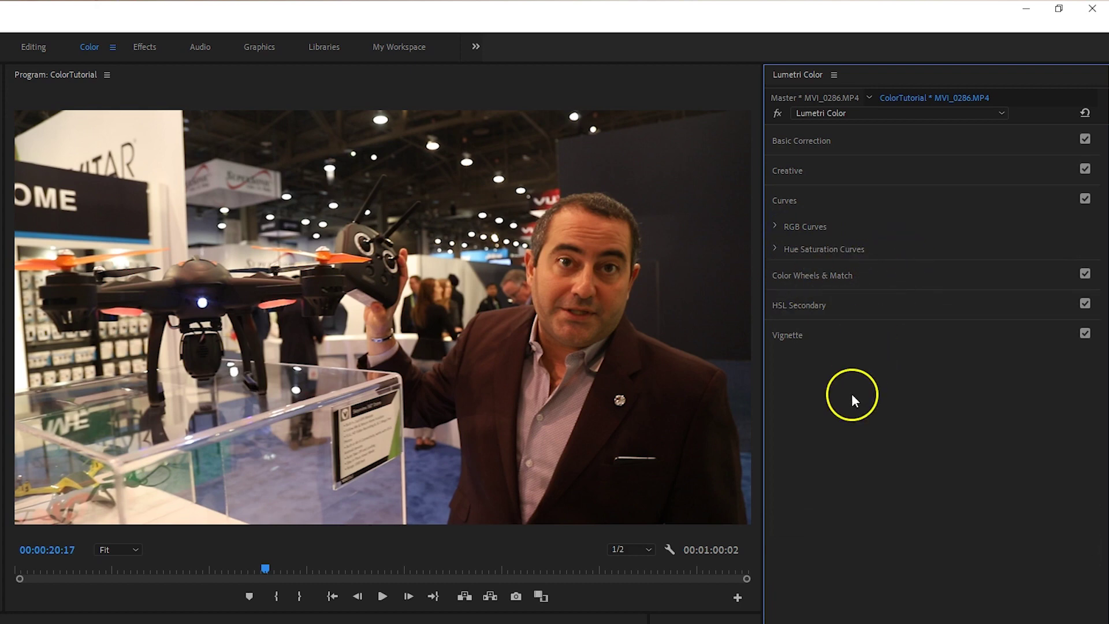
# Show Color Wheels & Match and tint the clip's shadows toward teal-blue and its highlights toward orange.
pyautogui.click(815, 273)
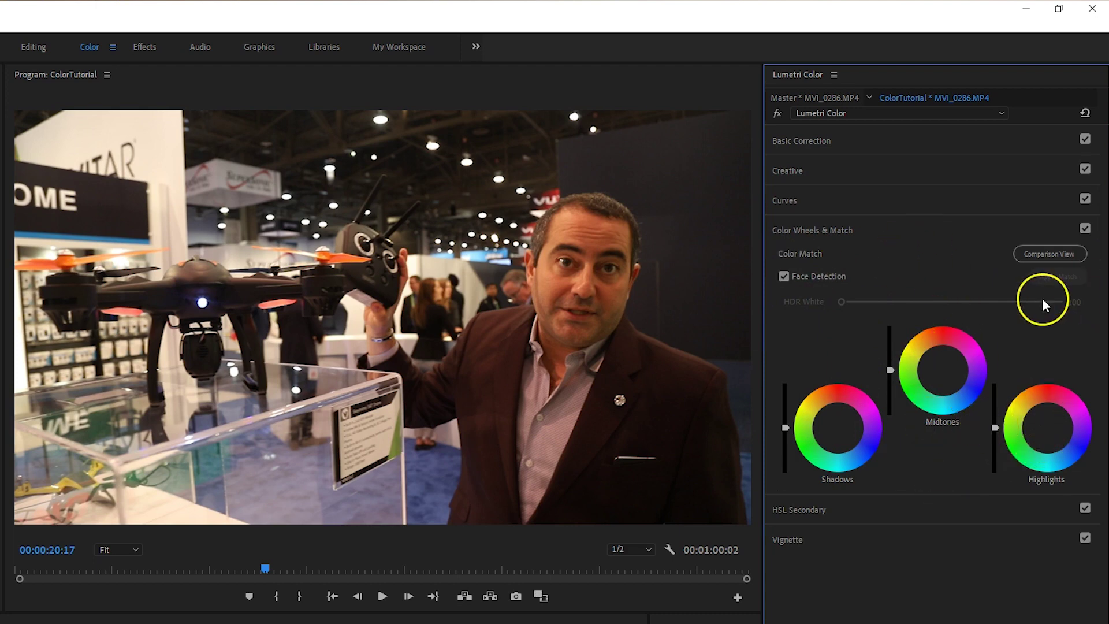
pyautogui.click(474, 321)
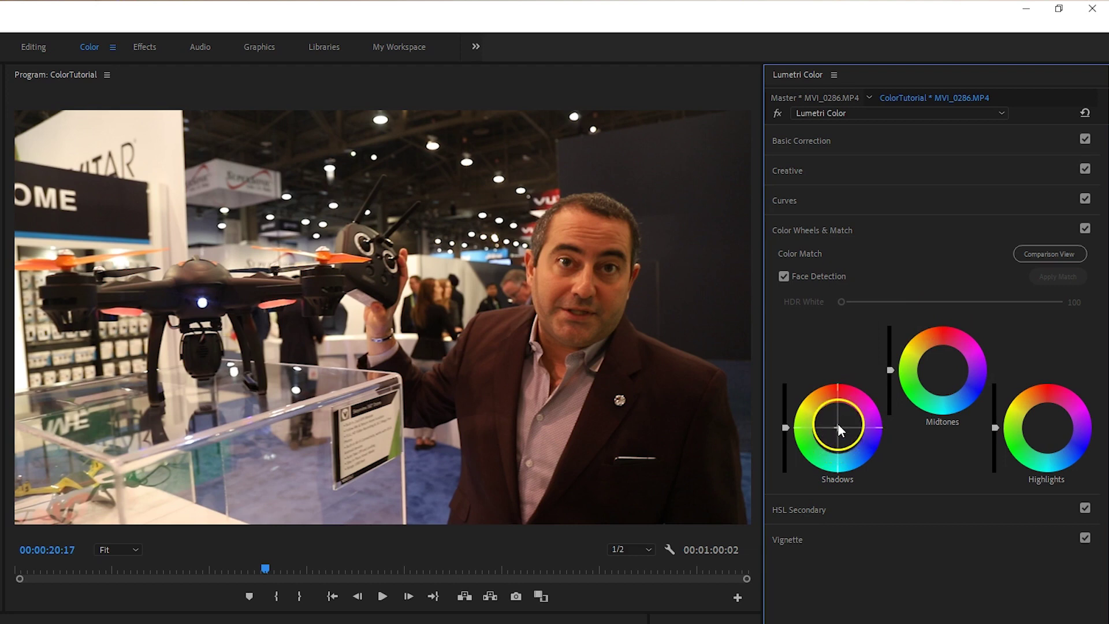
pyautogui.moveTo(837, 427); pyautogui.dragTo(842, 431)
pyautogui.moveTo(926, 492); pyautogui.dragTo(1048, 623)
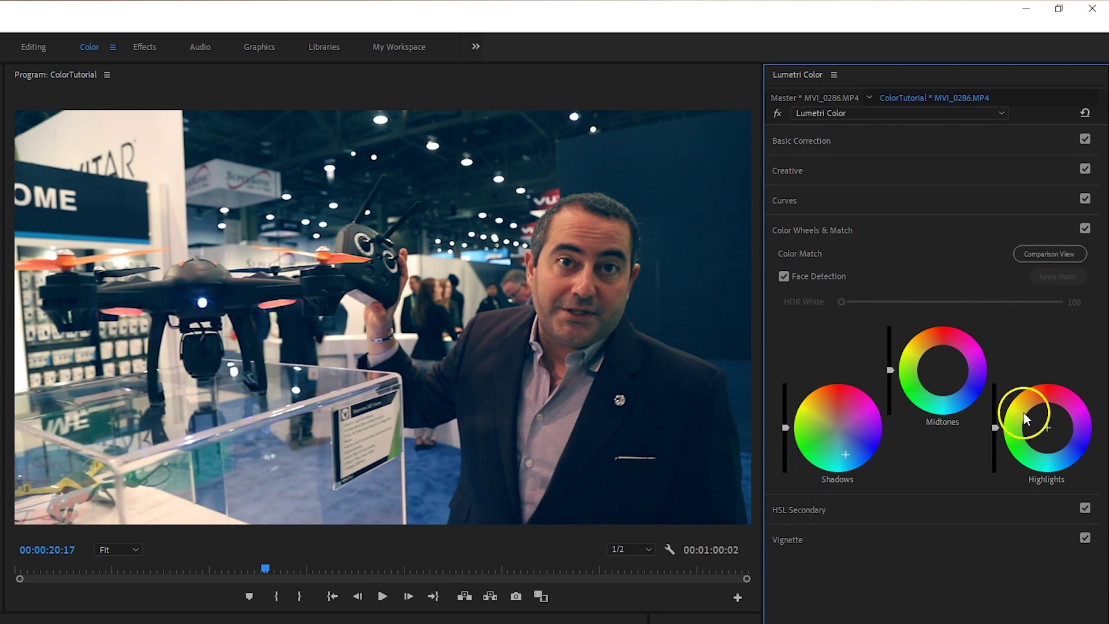
pyautogui.moveTo(1048, 427); pyautogui.dragTo(1033, 412)
pyautogui.moveTo(844, 452); pyautogui.dragTo(846, 458)
pyautogui.moveTo(862, 517); pyautogui.dragTo(865, 567)
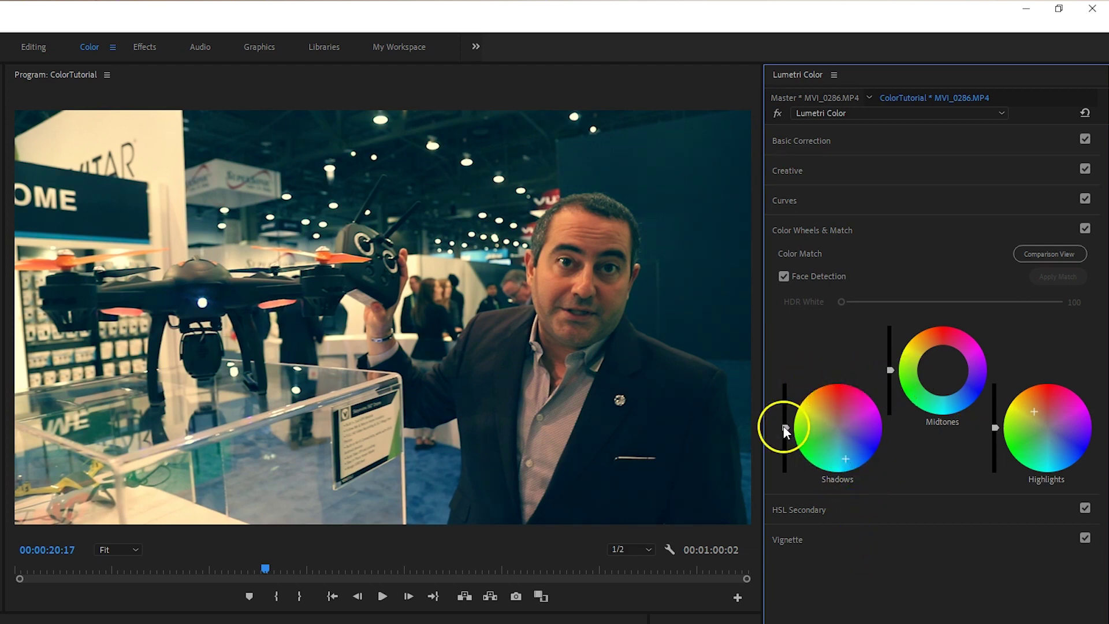
# Raise the shadows' brightness, strengthen the highlights' orange-red tint and give the midtones a very slight tint.
pyautogui.moveTo(784, 427)
pyautogui.mouseDown()
pyautogui.moveTo(786, 256)
pyautogui.moveTo(801, 275)
pyautogui.moveTo(809, 231)
pyautogui.mouseUp()
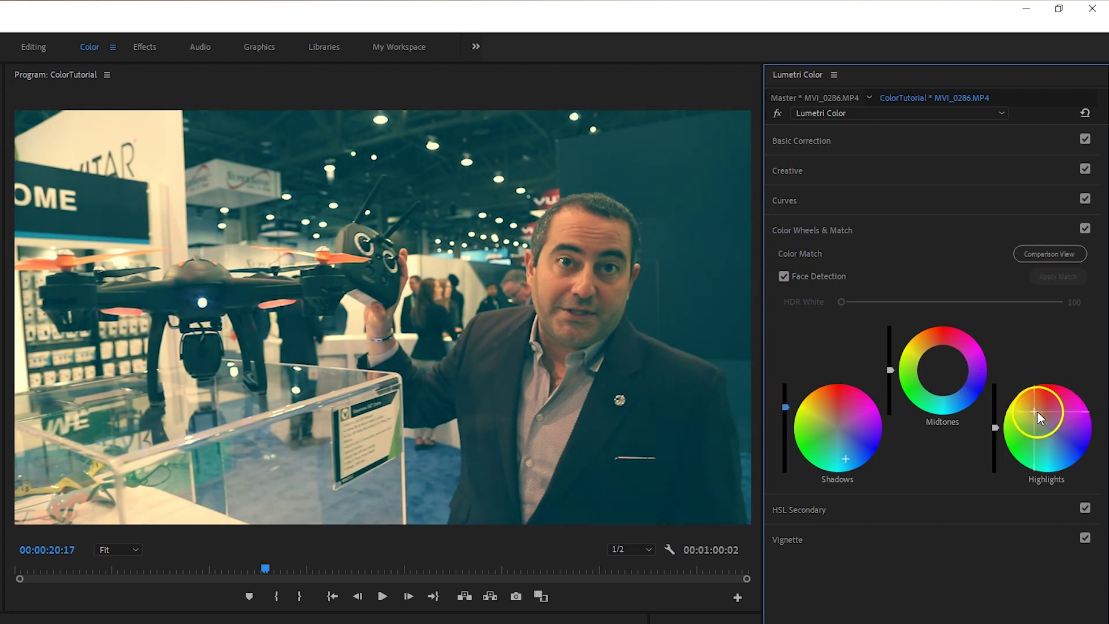
pyautogui.moveTo(1052, 381); pyautogui.dragTo(997, 164)
pyautogui.click(944, 373)
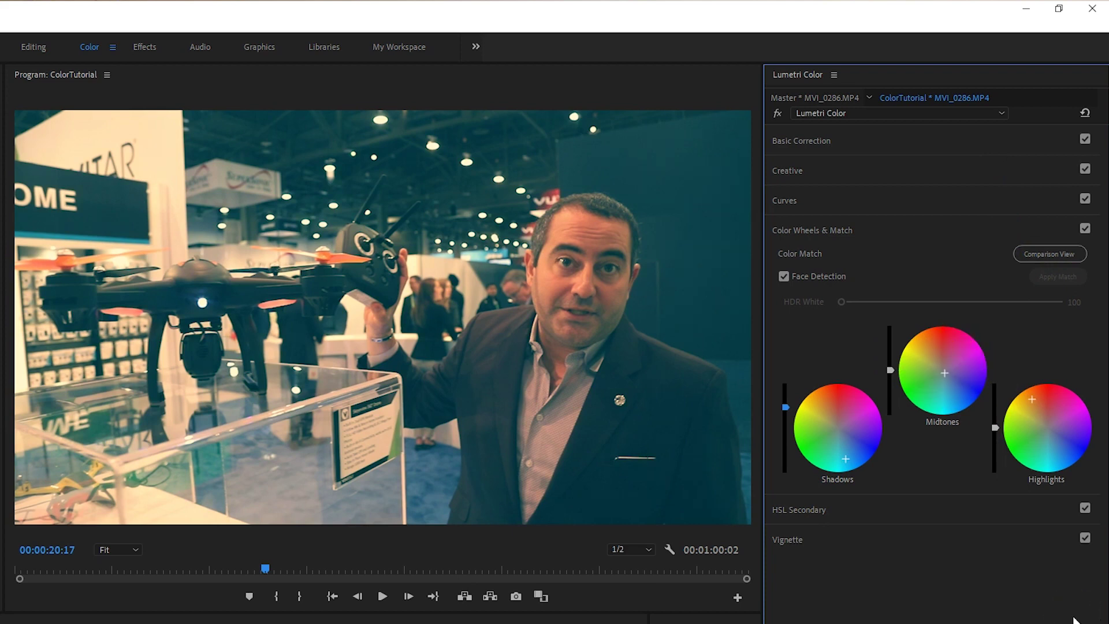
# Reset the highlights, midtones and shadows wheels and the shadows' brightness, and collapse Color Wheels & Match.
pyautogui.doubleClick(1034, 402)
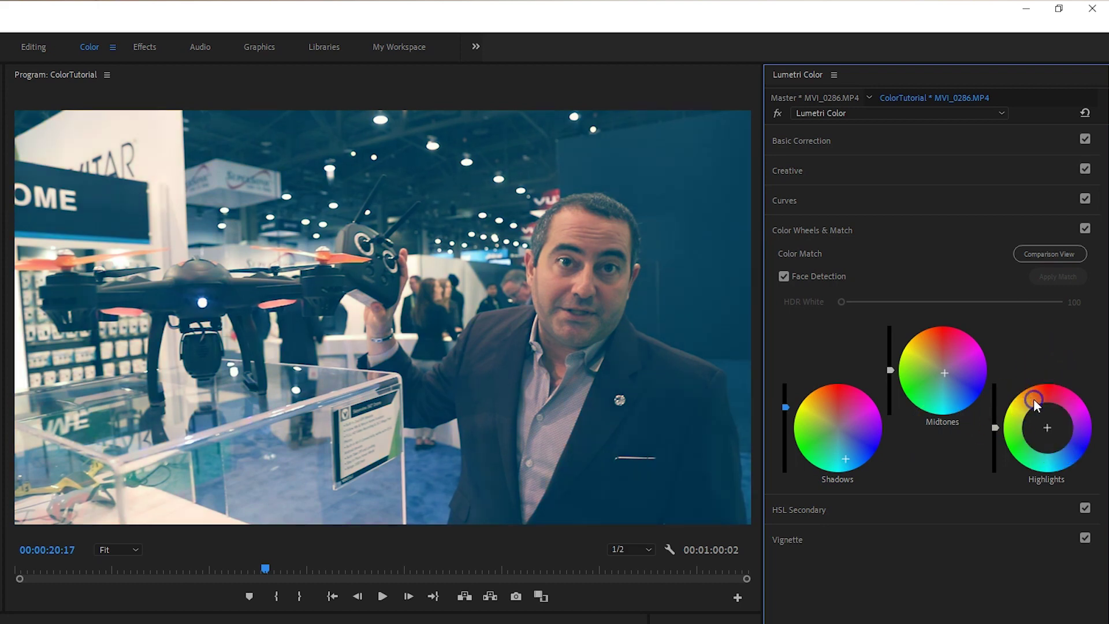
pyautogui.doubleClick(940, 371)
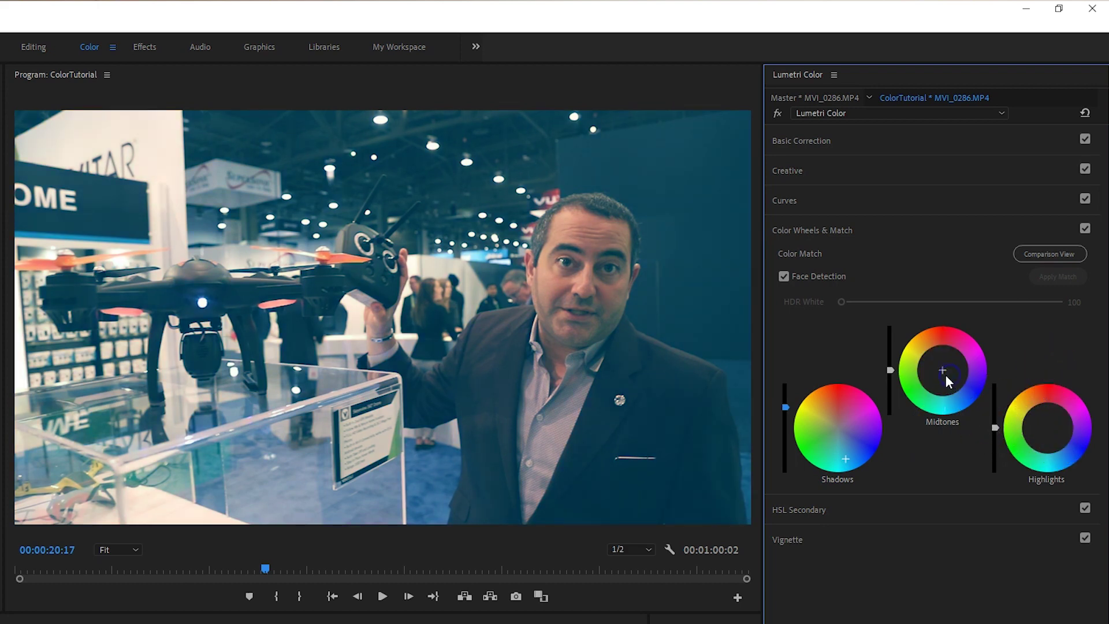
pyautogui.doubleClick(845, 459)
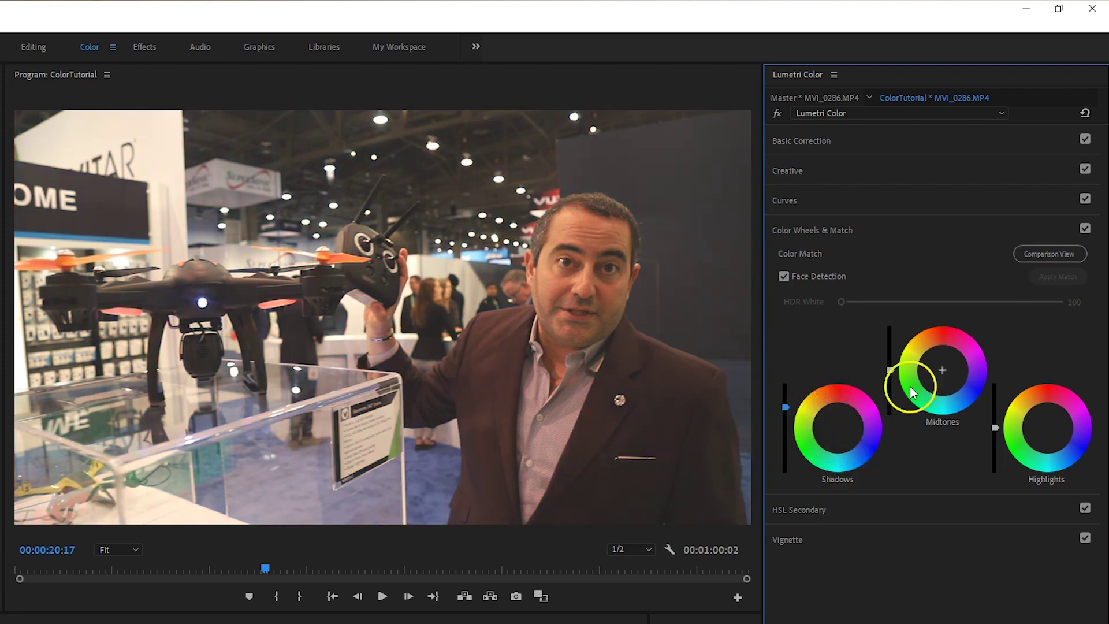
pyautogui.doubleClick(785, 407)
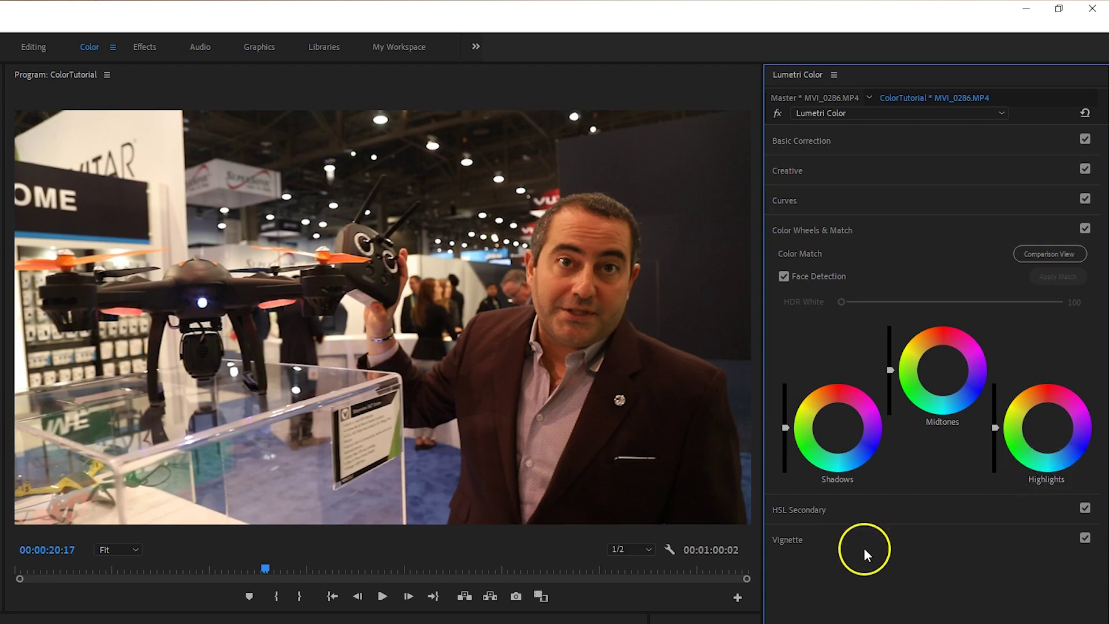
pyautogui.click(816, 230)
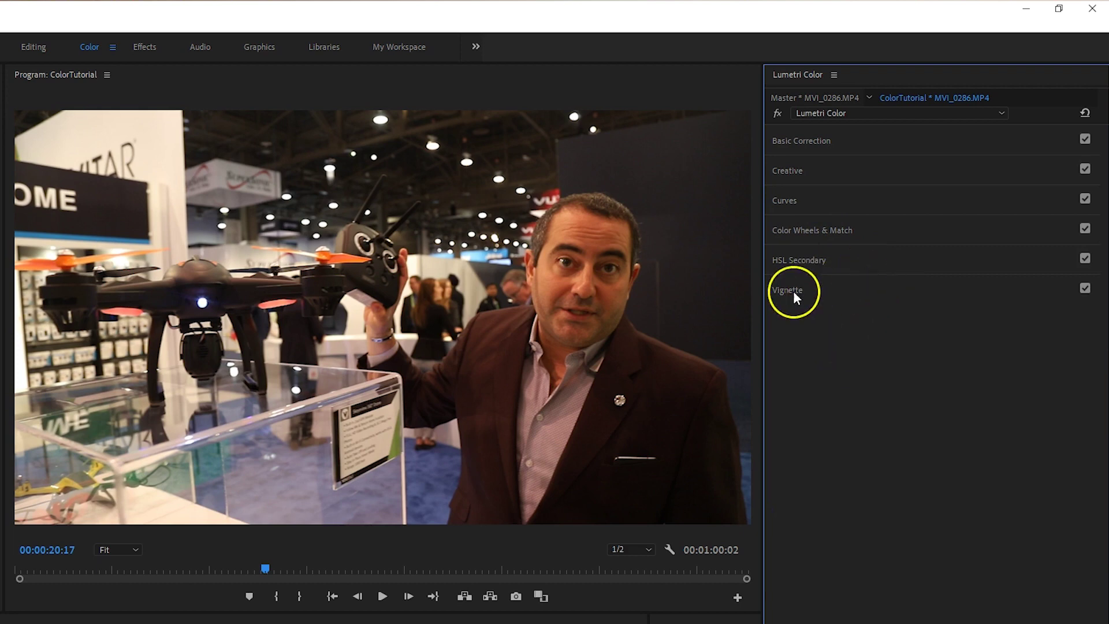
# Show HSL Secondary, sample the man's jacket as the key color and turn on the Color/Gray mask preview.
pyautogui.click(814, 267)
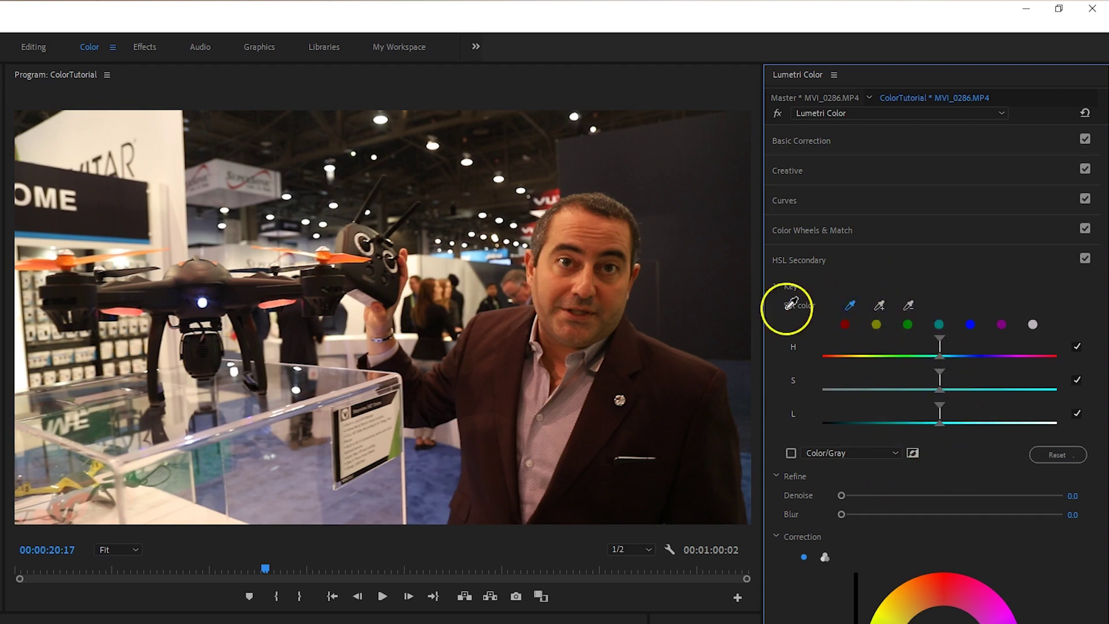
pyautogui.click(485, 372)
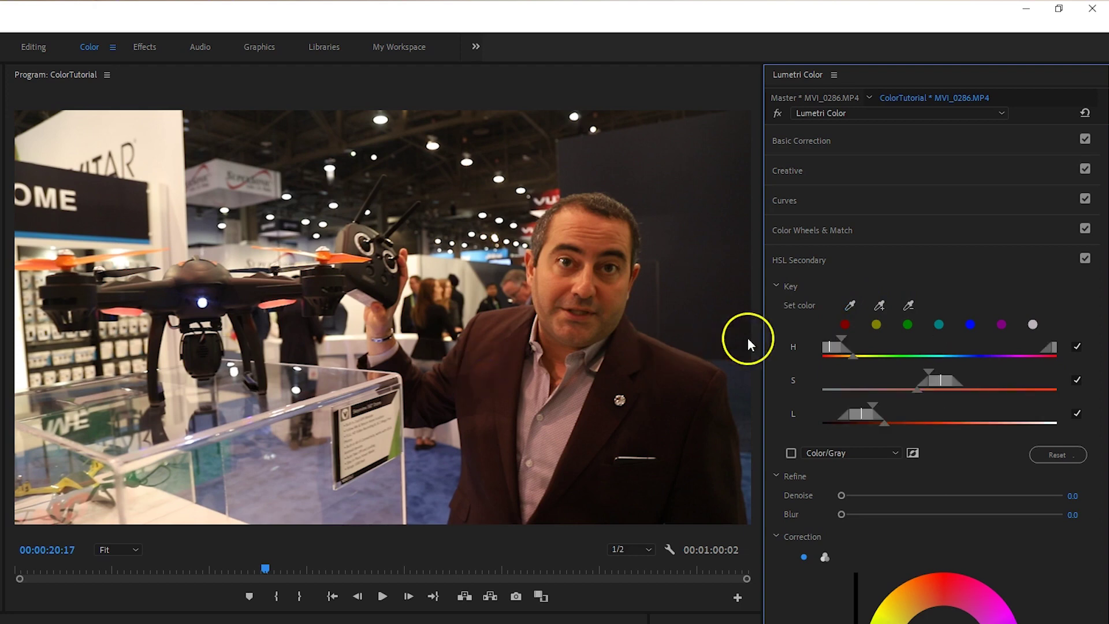
pyautogui.click(791, 453)
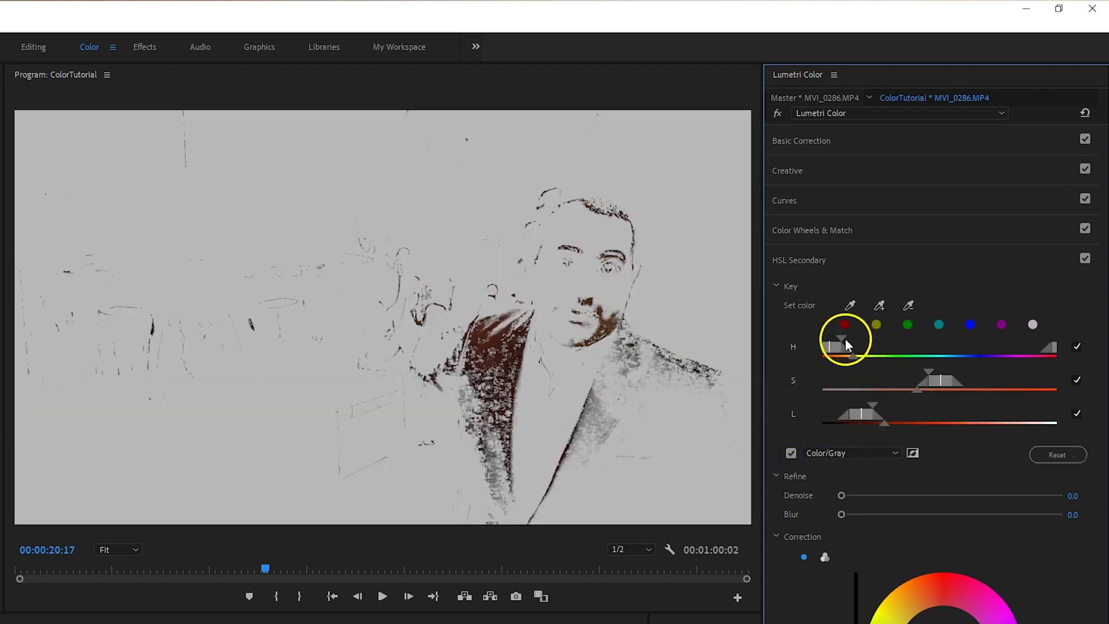
# Refine the jacket key by widening the saturation and luminance ranges and narrowing the hue range to reds.
pyautogui.moveTo(846, 338); pyautogui.dragTo(857, 359)
pyautogui.moveTo(932, 371); pyautogui.dragTo(916, 366)
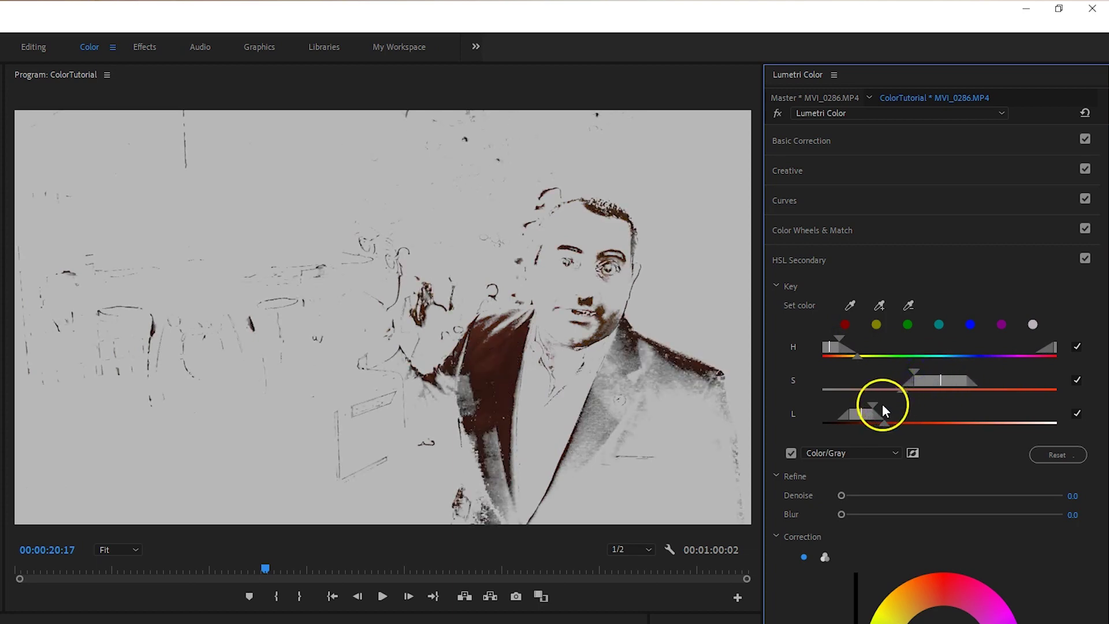
pyautogui.moveTo(873, 403); pyautogui.dragTo(841, 357)
pyautogui.moveTo(838, 337); pyautogui.dragTo(835, 361)
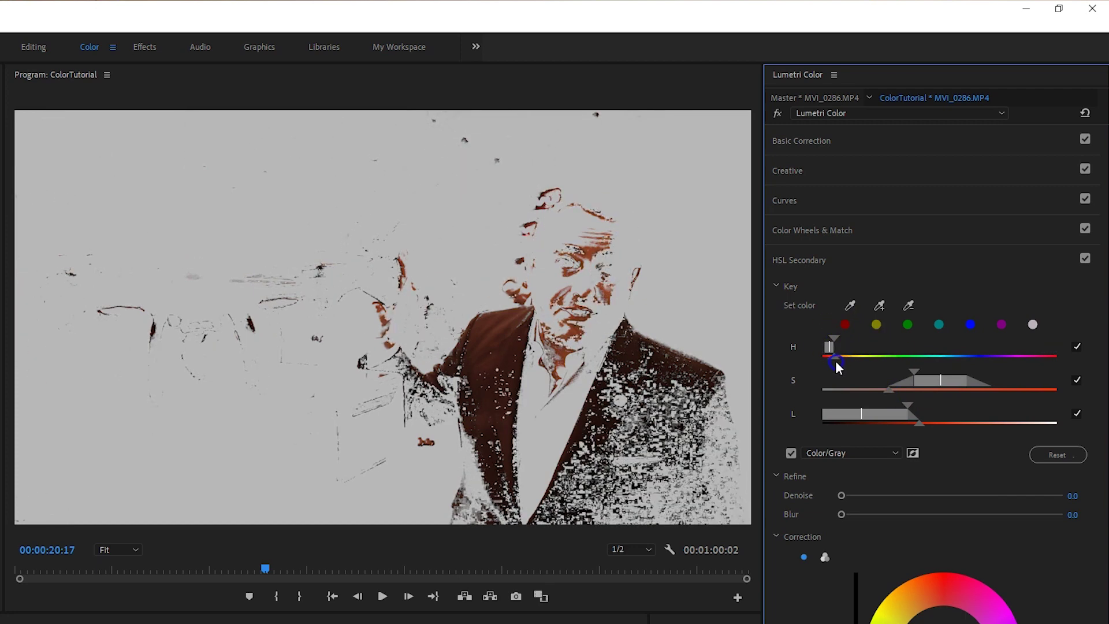
# Add more sampled colors from the shaded side of the jacket to the key and widen its hue range.
pyautogui.click(879, 306)
pyautogui.click(628, 395)
pyautogui.click(884, 301)
pyautogui.click(652, 456)
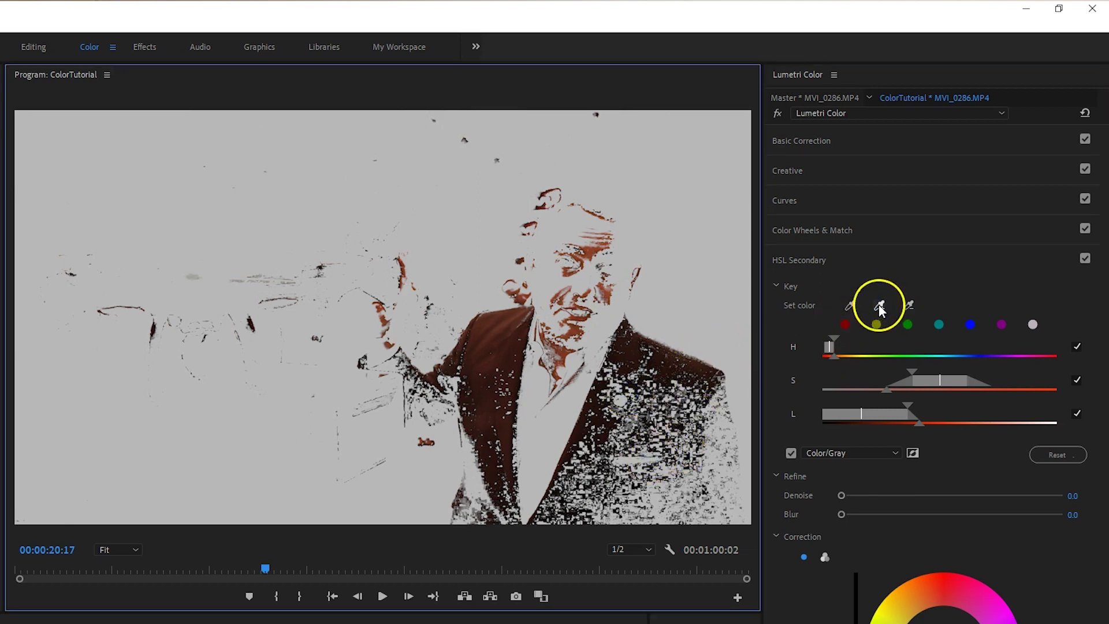
pyautogui.click(879, 305)
pyautogui.click(625, 461)
pyautogui.moveTo(840, 357)
pyautogui.mouseDown()
pyautogui.moveTo(859, 355)
pyautogui.moveTo(850, 358)
pyautogui.mouseUp()
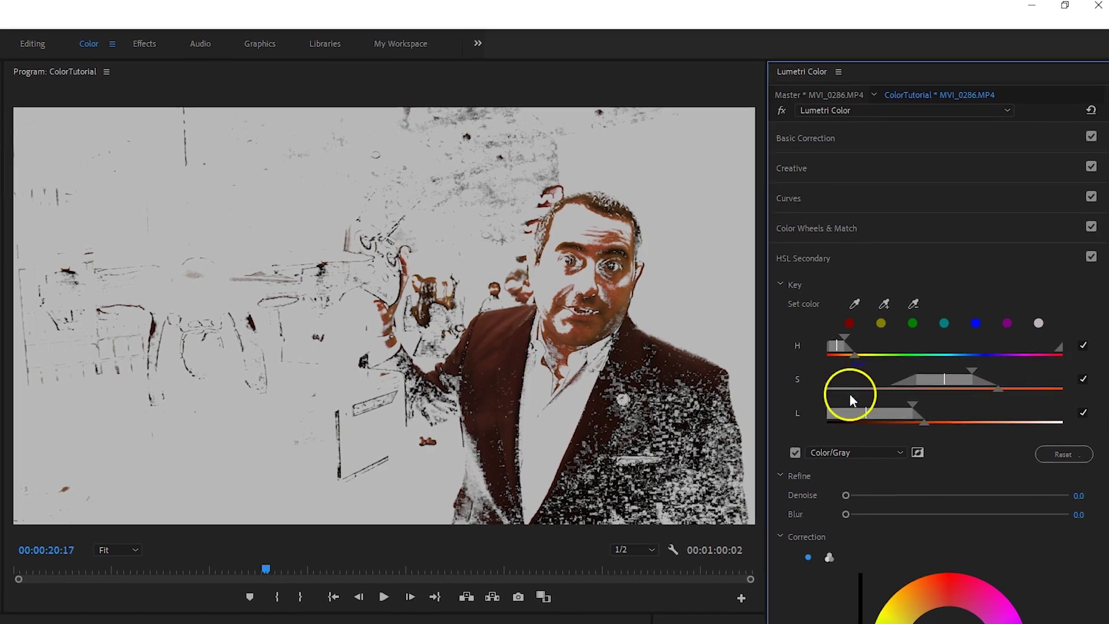
# Turn off the Color/Gray mask preview and tint the keyed jacket blue-purple with the Correction wheel.
pyautogui.click(795, 454)
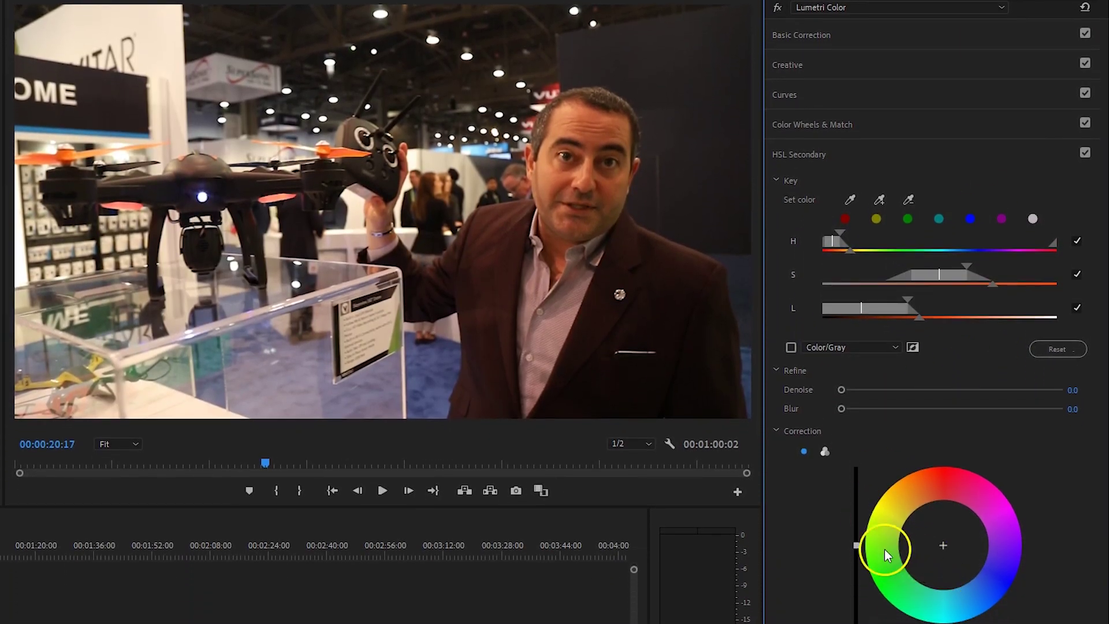
pyautogui.moveTo(944, 545); pyautogui.dragTo(966, 560)
pyautogui.moveTo(1063, 597); pyautogui.dragTo(1084, 609)
pyautogui.moveTo(942, 541)
pyautogui.mouseDown()
pyautogui.moveTo(934, 531)
pyautogui.moveTo(942, 549)
pyautogui.mouseUp()
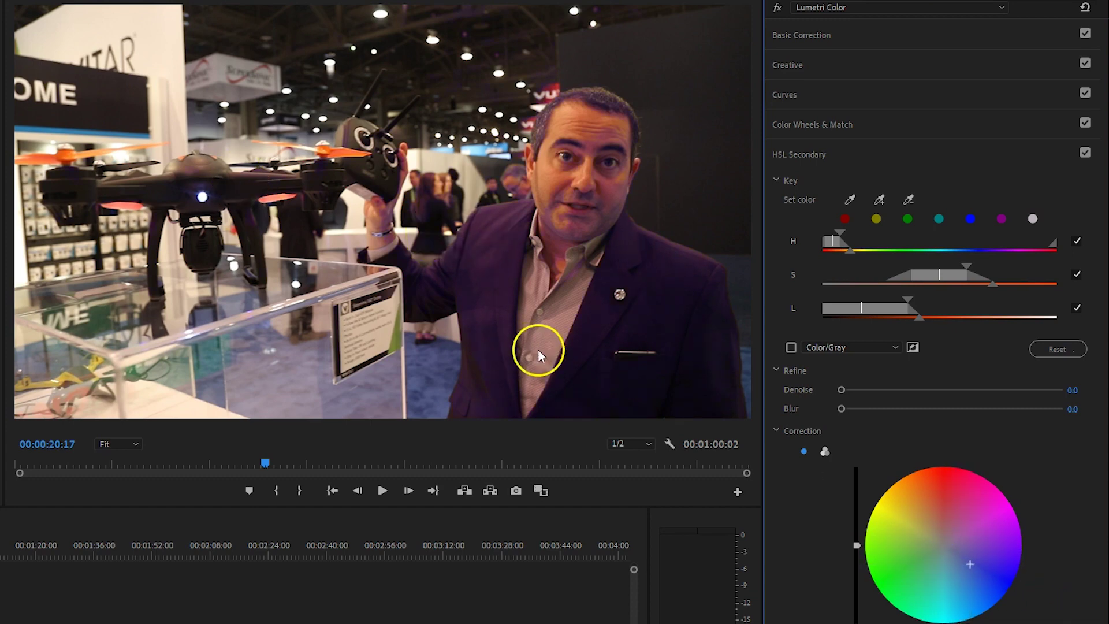
# Try a brightness change on the keyed jacket, and reset the Correction wheel and the HSL key.
pyautogui.moveTo(855, 542); pyautogui.dragTo(857, 524)
pyautogui.moveTo(844, 352); pyautogui.dragTo(969, 564)
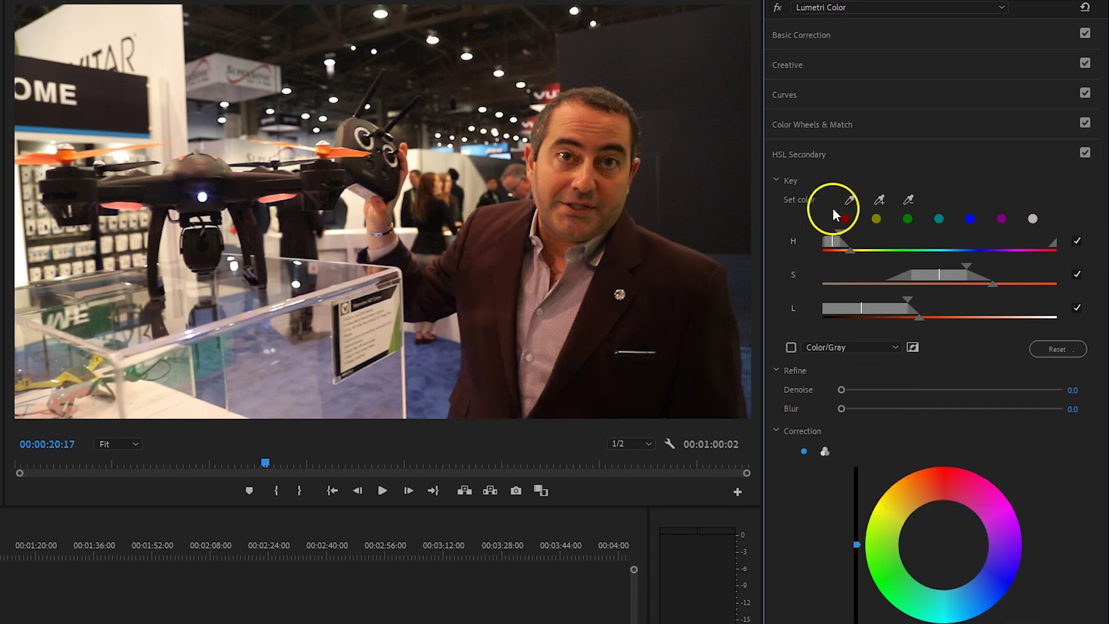
pyautogui.click(1068, 349)
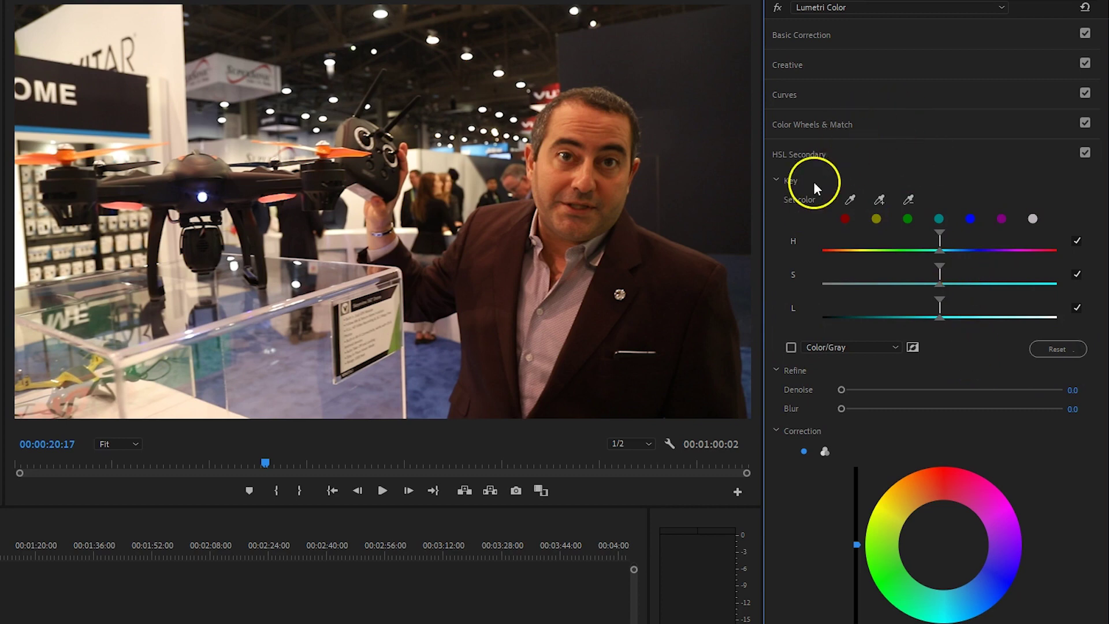
# Collapse the HSL Secondary section and open the Basic Correction section of the clip's Lumetri Color effect.
pyautogui.click(820, 161)
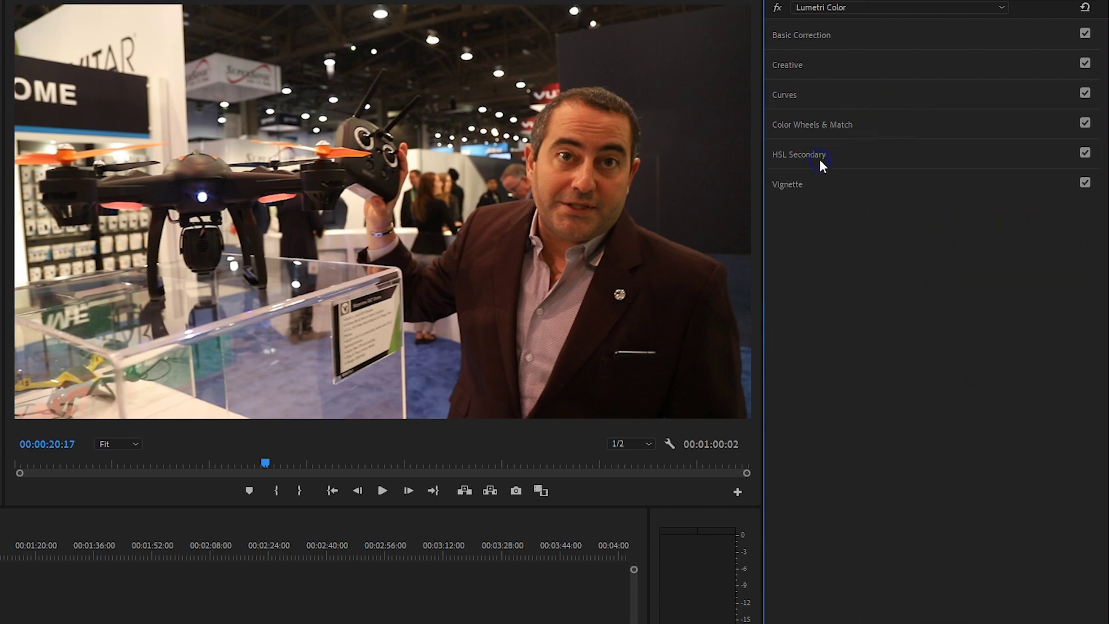
pyautogui.click(823, 35)
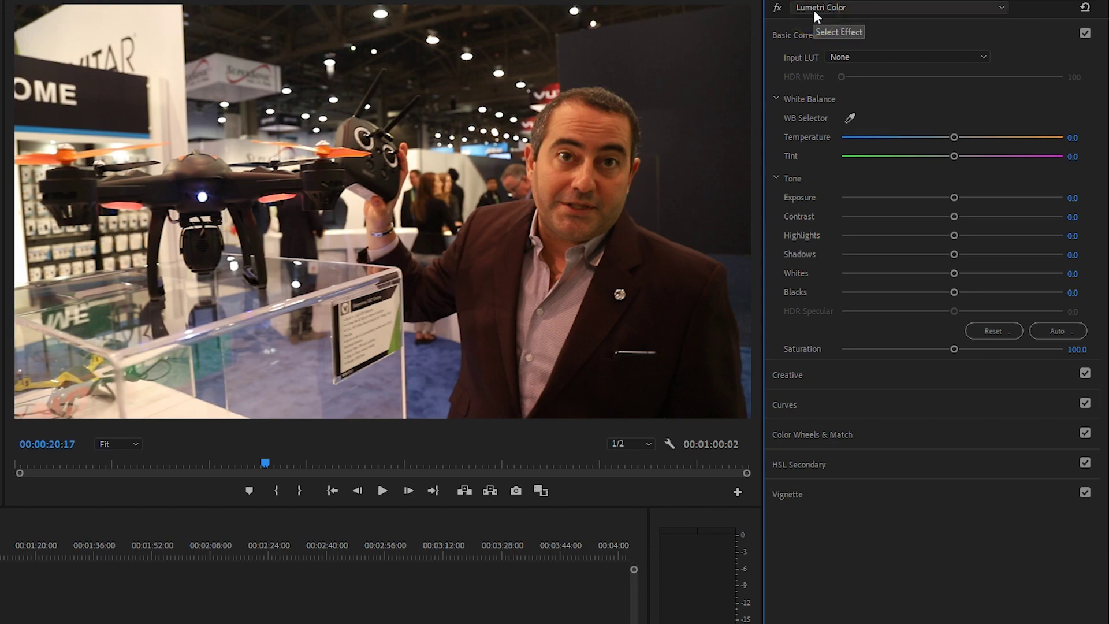
pyautogui.click(376, 186)
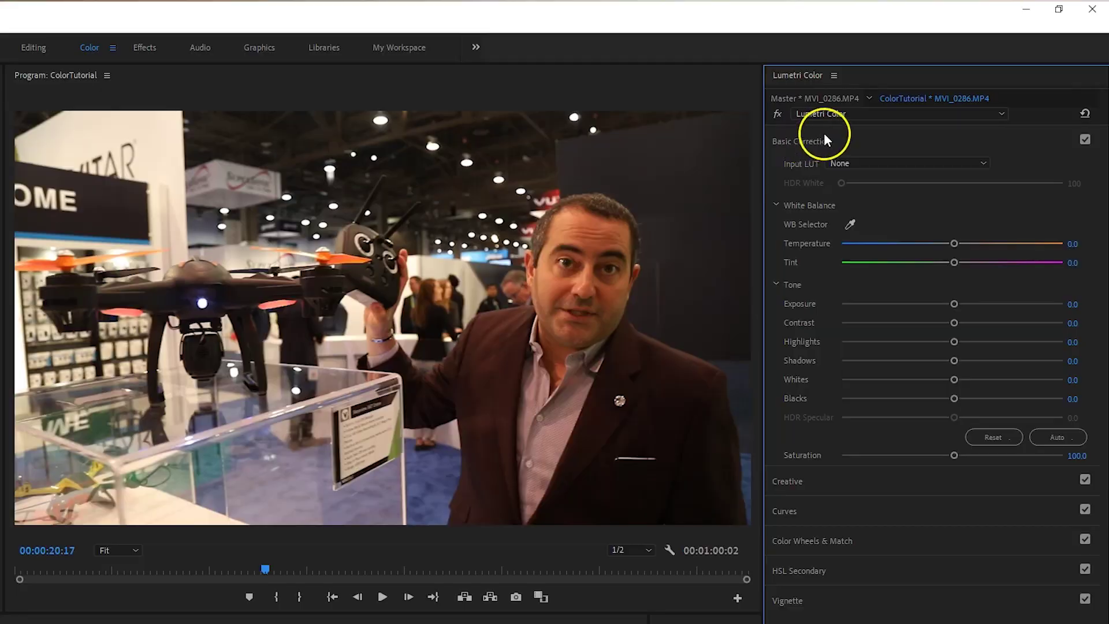
pyautogui.click(813, 142)
pyautogui.click(813, 142)
# Set the white balance by sampling the white booth wall with the WB Selector, undoing the first sample and taking another.
pyautogui.click(852, 223)
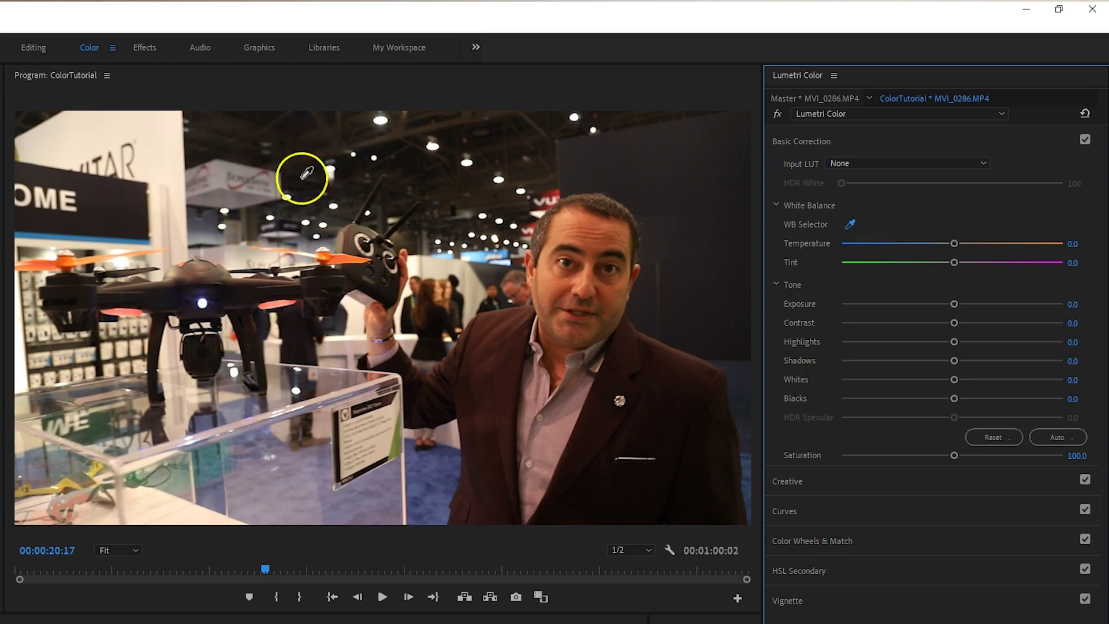
pyautogui.click(172, 180)
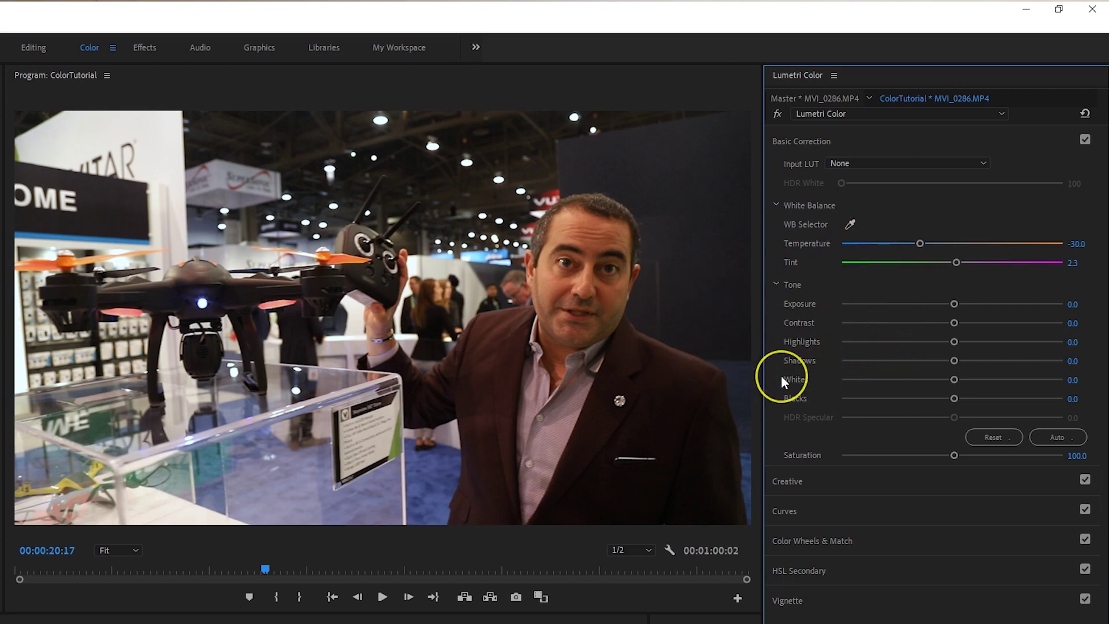
pyautogui.hotkey('ctrl', 'z')
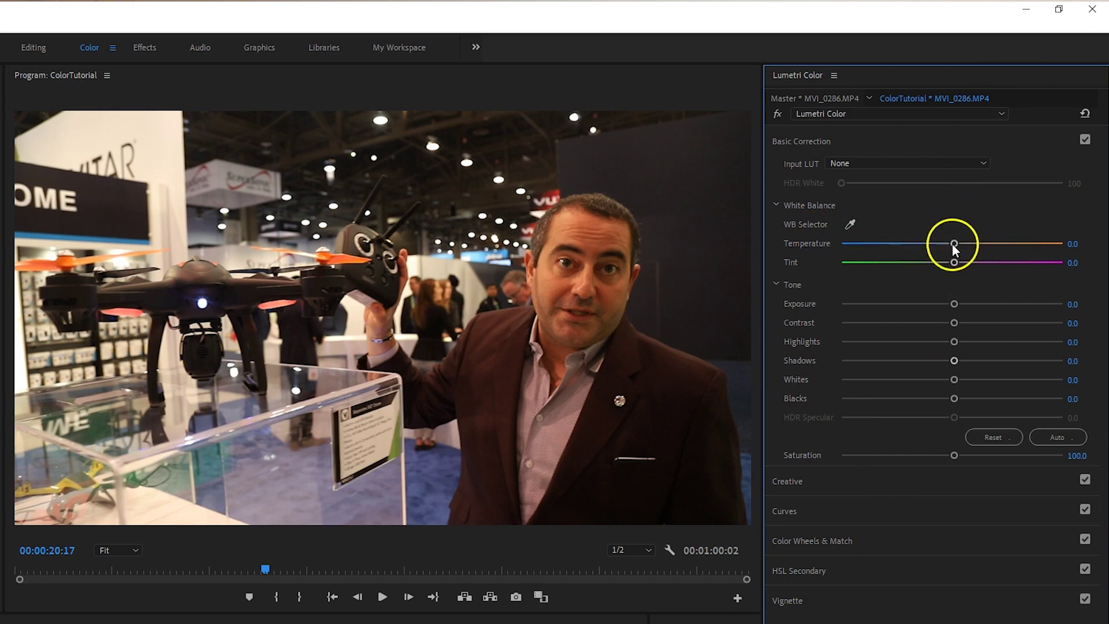
pyautogui.click(850, 224)
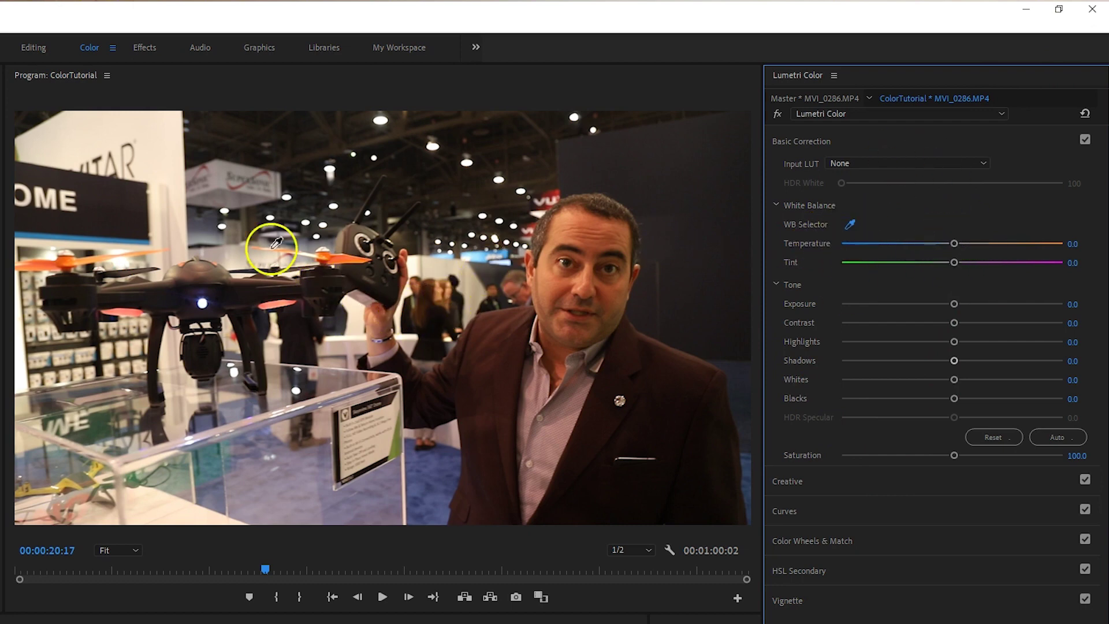
pyautogui.click(179, 189)
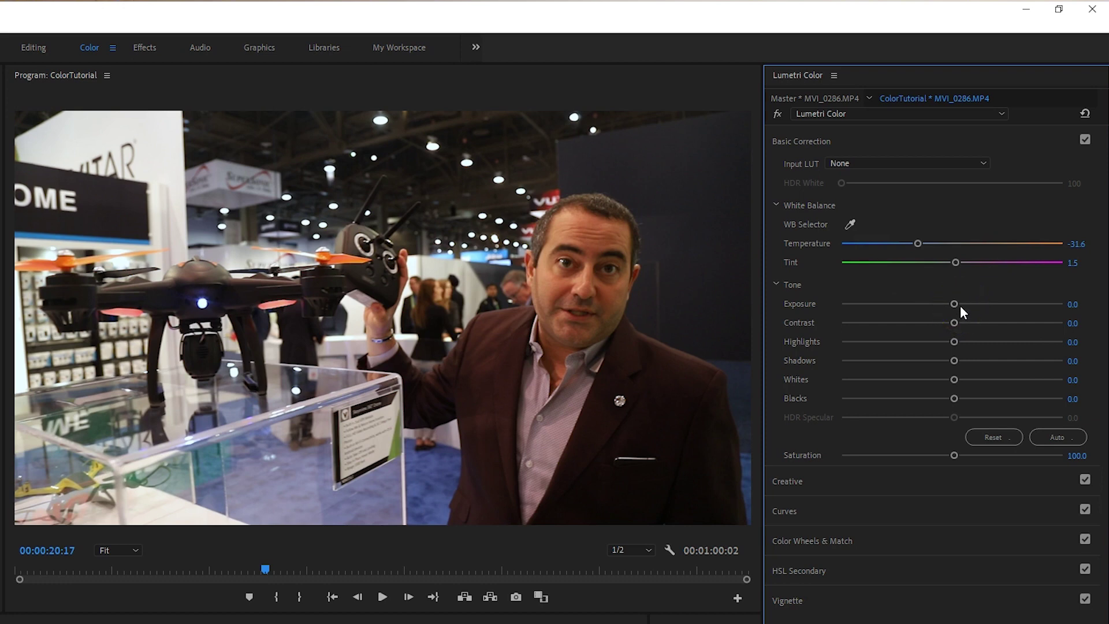
# Try Exposure values of -4.0 and 3.4 on the clip, and set the Exposure to 1.9.
pyautogui.moveTo(955, 303); pyautogui.dragTo(860, 316)
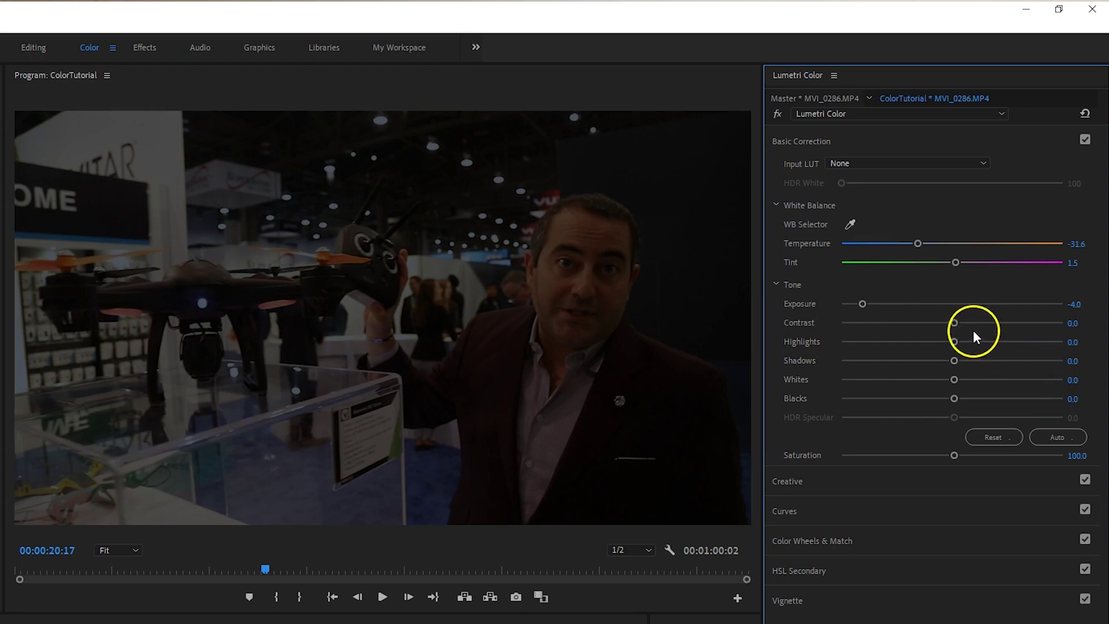
pyautogui.moveTo(874, 303); pyautogui.dragTo(1027, 302)
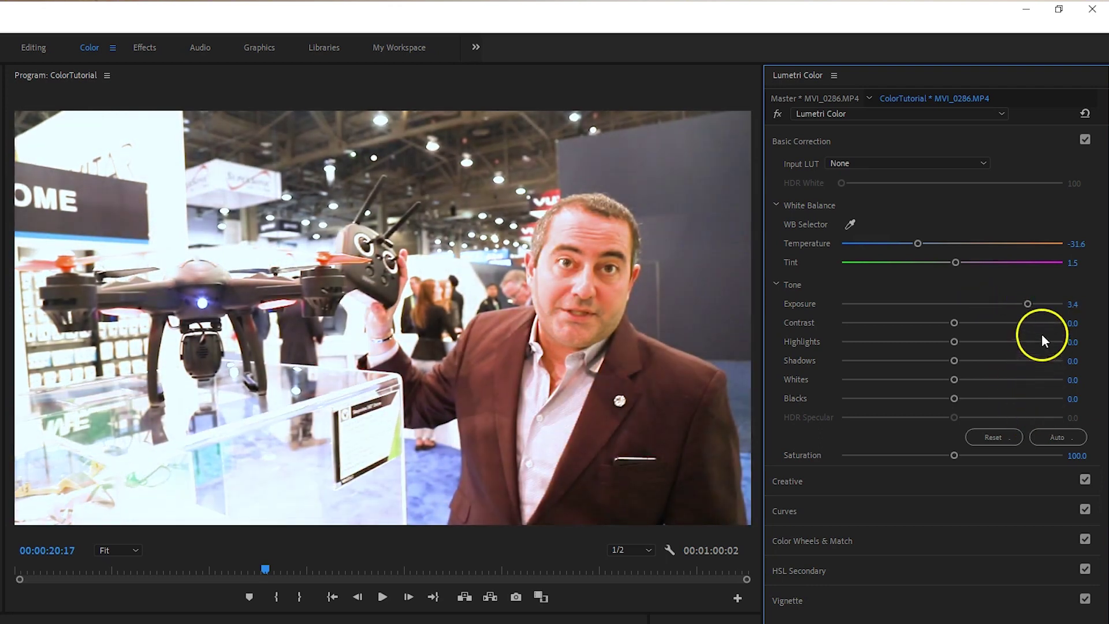
pyautogui.moveTo(1027, 304); pyautogui.dragTo(984, 315)
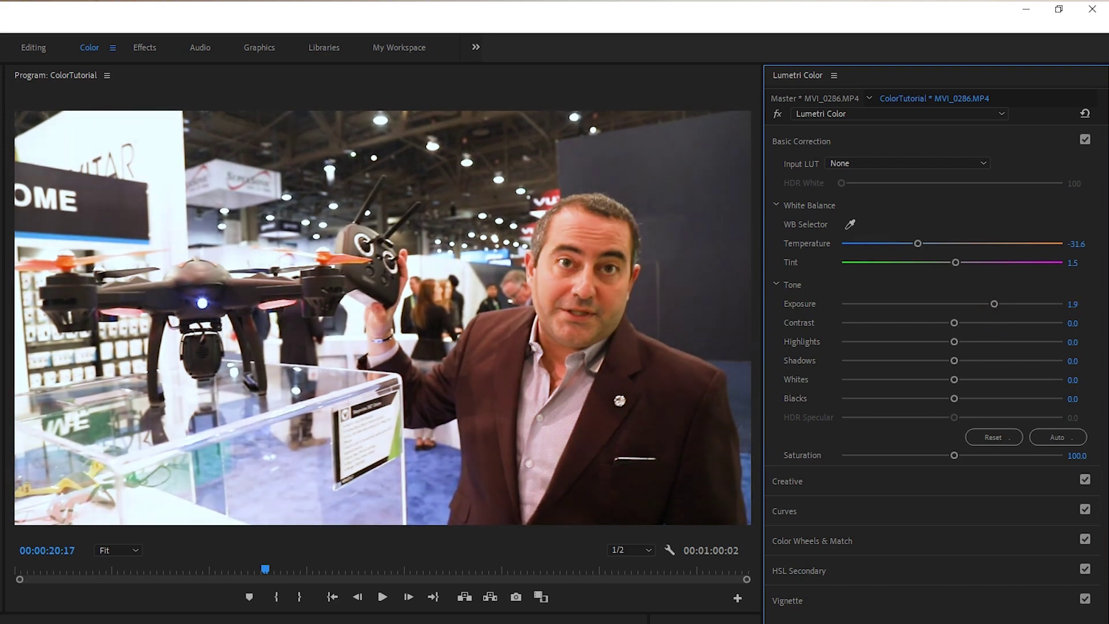
# Switch to the My Workspace layout, try very dark and very bright Exposure values, and set the Exposure to 1.3.
pyautogui.click(395, 50)
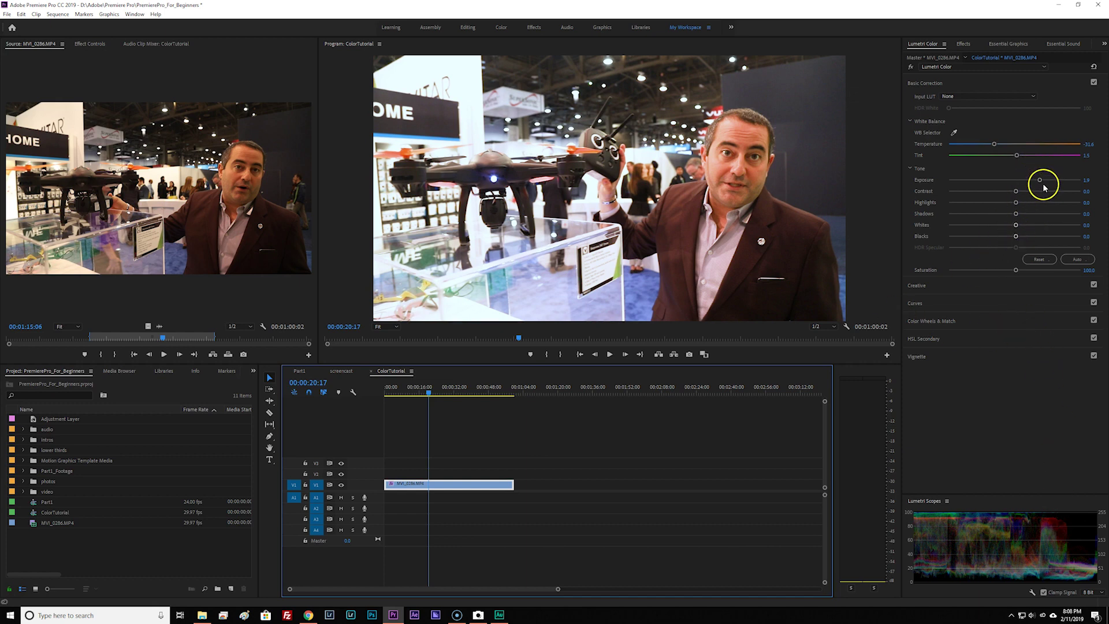
pyautogui.moveTo(1040, 181); pyautogui.dragTo(970, 192)
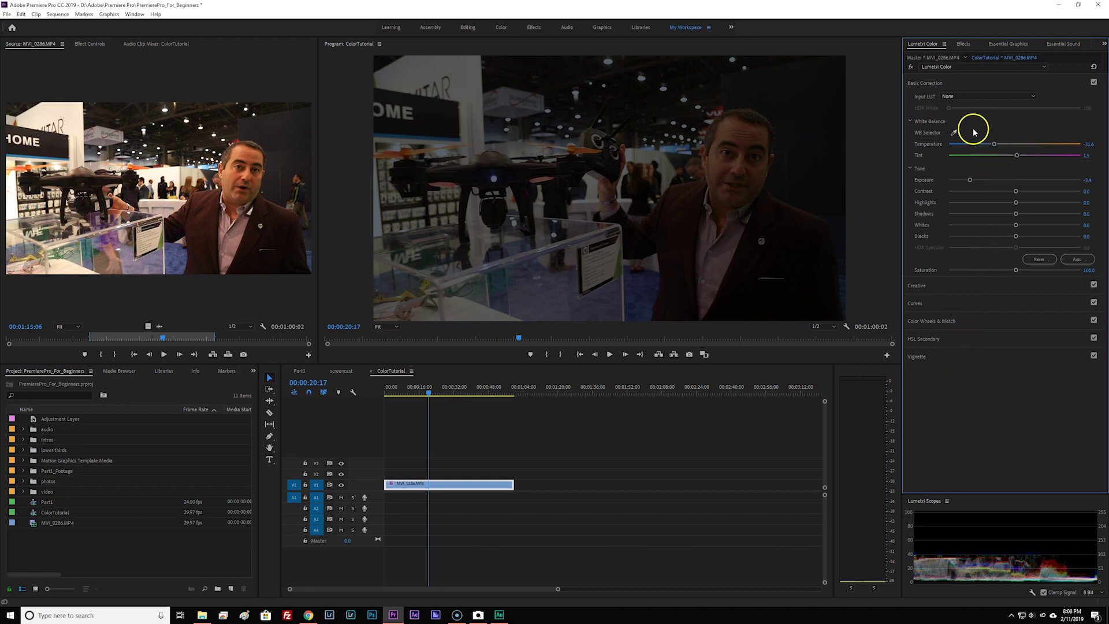
pyautogui.moveTo(970, 181); pyautogui.dragTo(1073, 180)
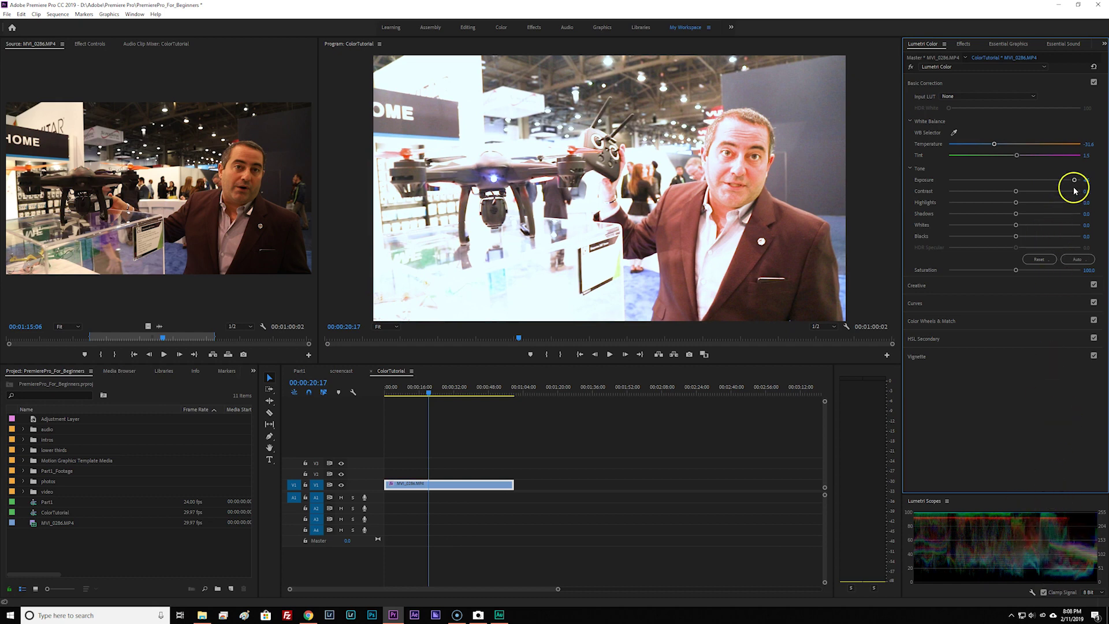
pyautogui.moveTo(1075, 181); pyautogui.dragTo(1031, 183)
pyautogui.click(1033, 263)
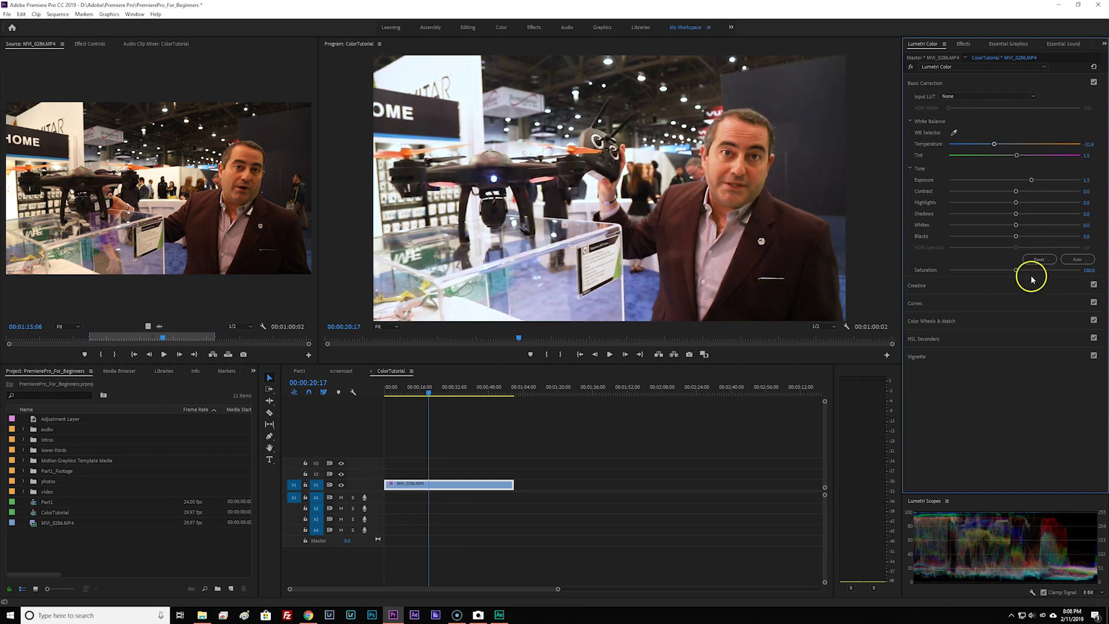
# Try the Contrast at -100 and 33.1, and set it to 26.6.
pyautogui.moveTo(1018, 194); pyautogui.dragTo(1022, 194)
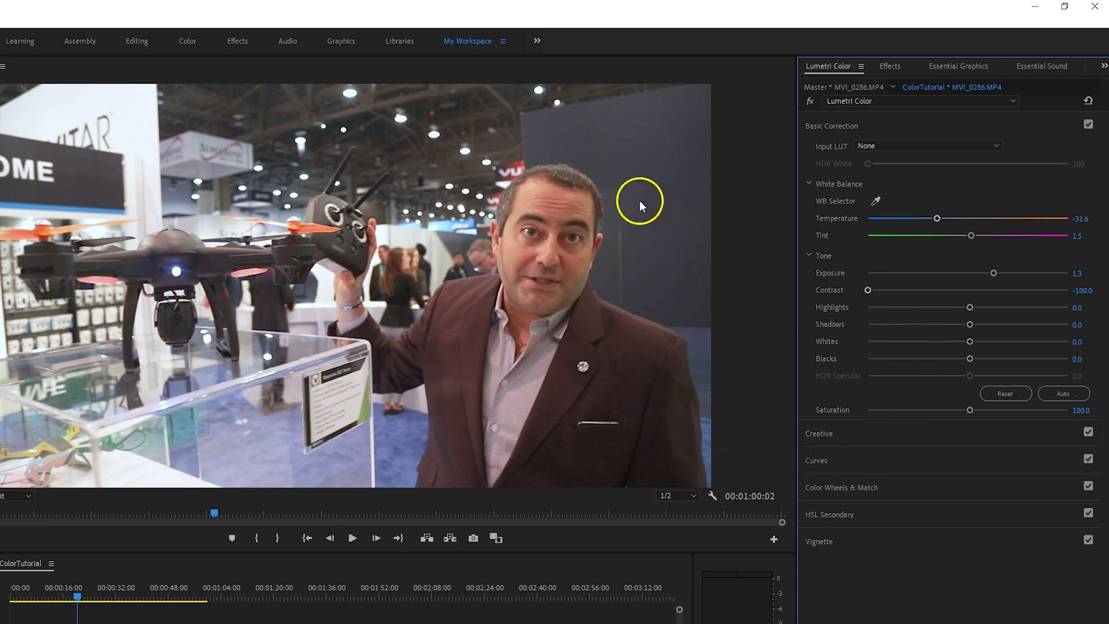
pyautogui.moveTo(867, 289); pyautogui.dragTo(890, 292)
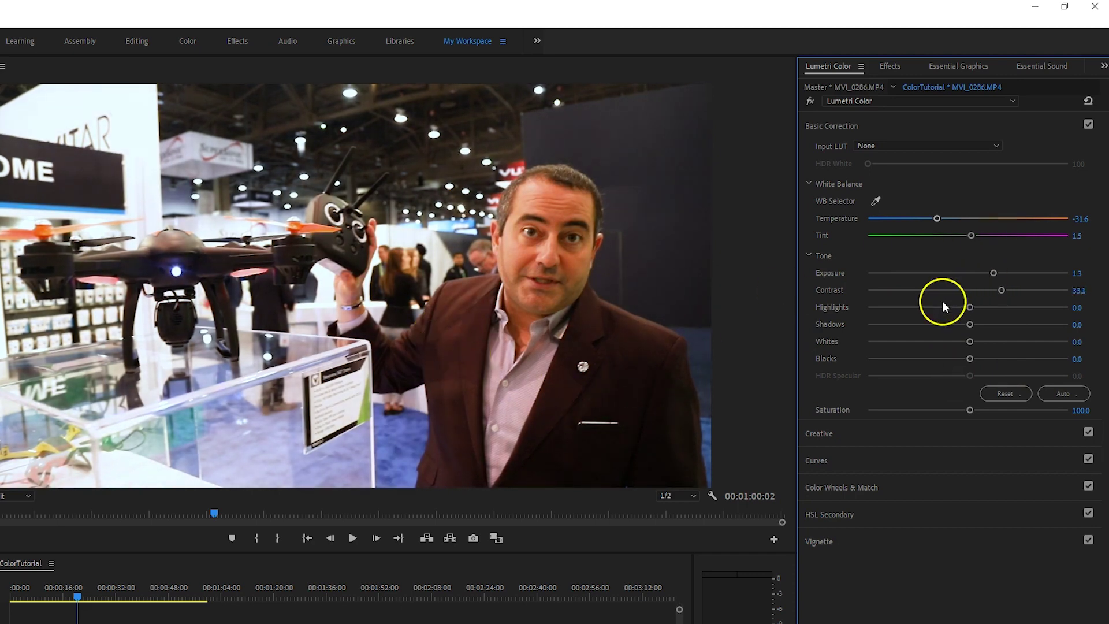
pyautogui.moveTo(1010, 297); pyautogui.dragTo(994, 292)
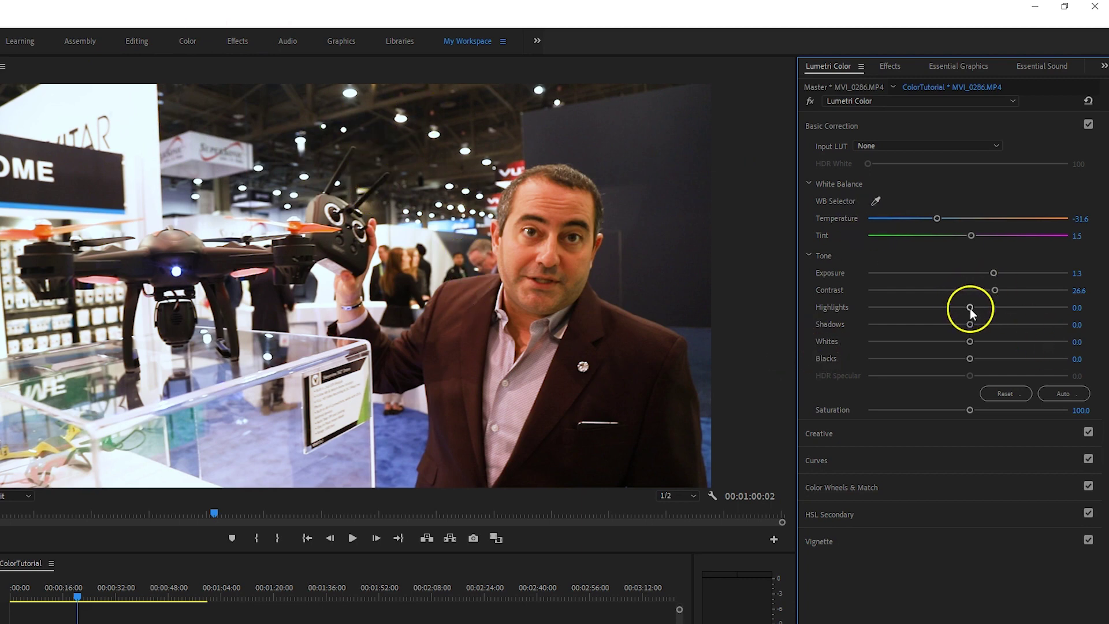
# Try the Highlights at the maximum of 100, and lower them to -39.0.
pyautogui.moveTo(969, 308); pyautogui.dragTo(977, 307)
pyautogui.moveTo(970, 307); pyautogui.dragTo(1079, 304)
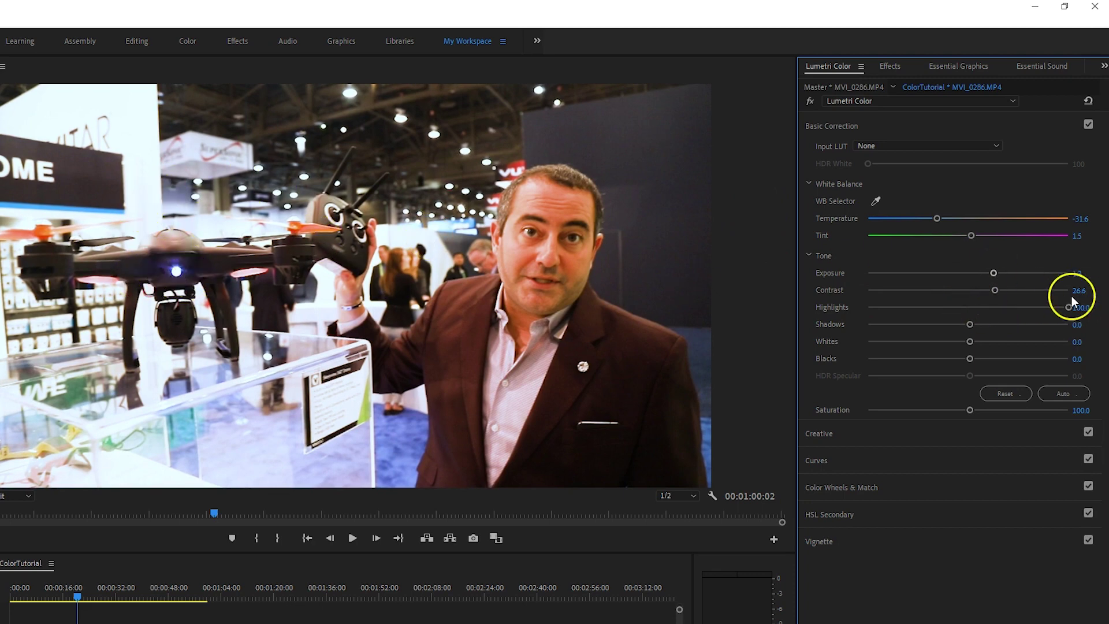
pyautogui.moveTo(1068, 307); pyautogui.dragTo(948, 317)
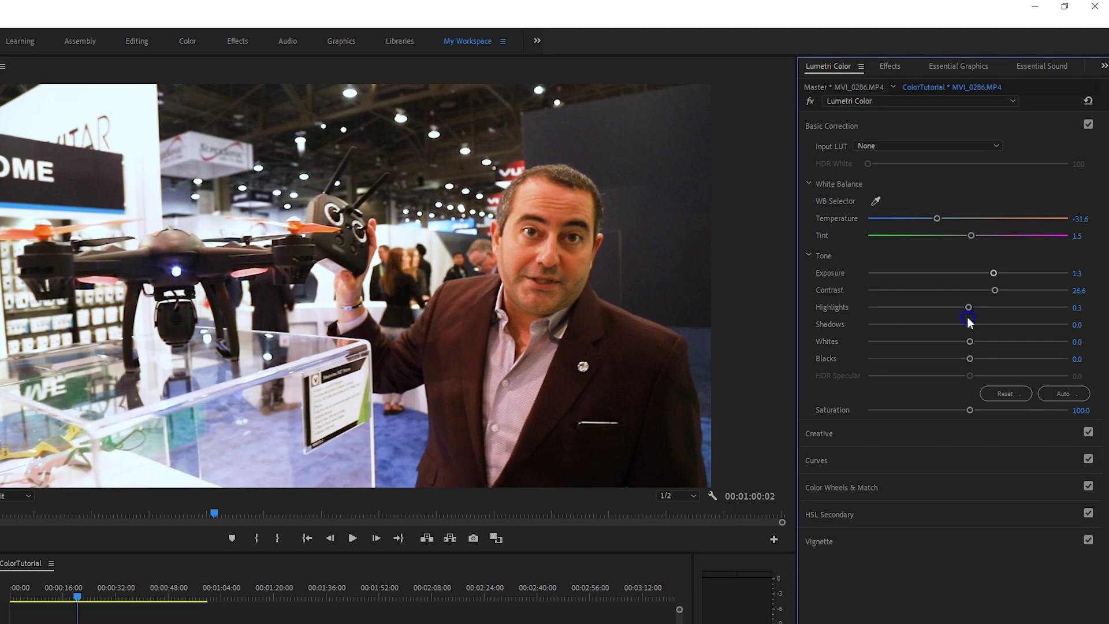
pyautogui.moveTo(970, 307); pyautogui.dragTo(934, 312)
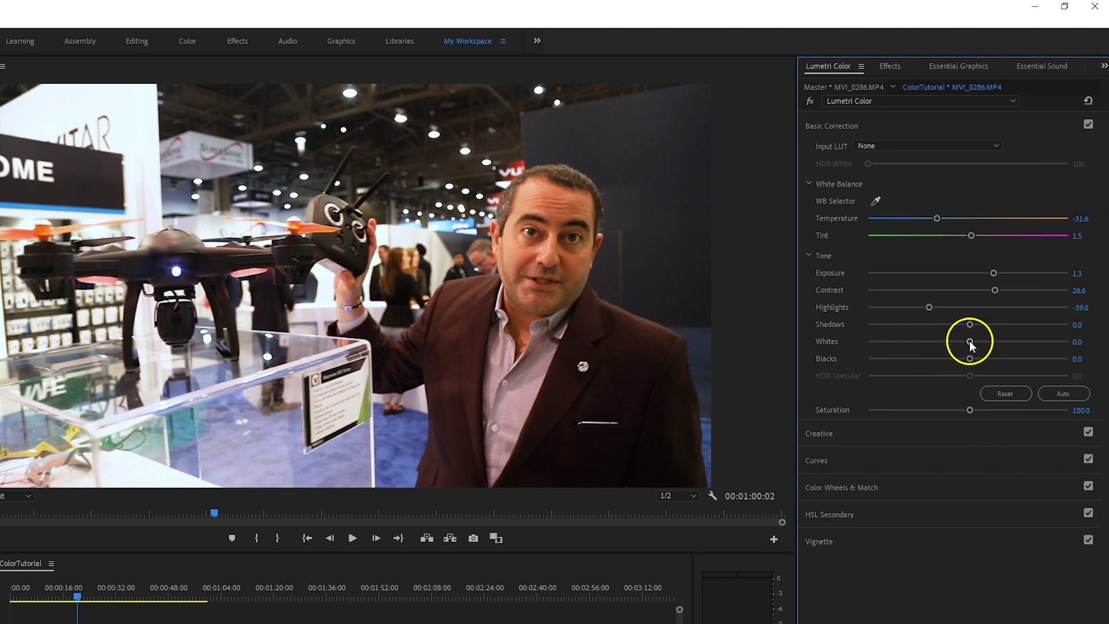
# Try the Whites at 100 and reset them, and set the Blacks to -6.2 after testing -100.
pyautogui.moveTo(971, 342); pyautogui.dragTo(1069, 342)
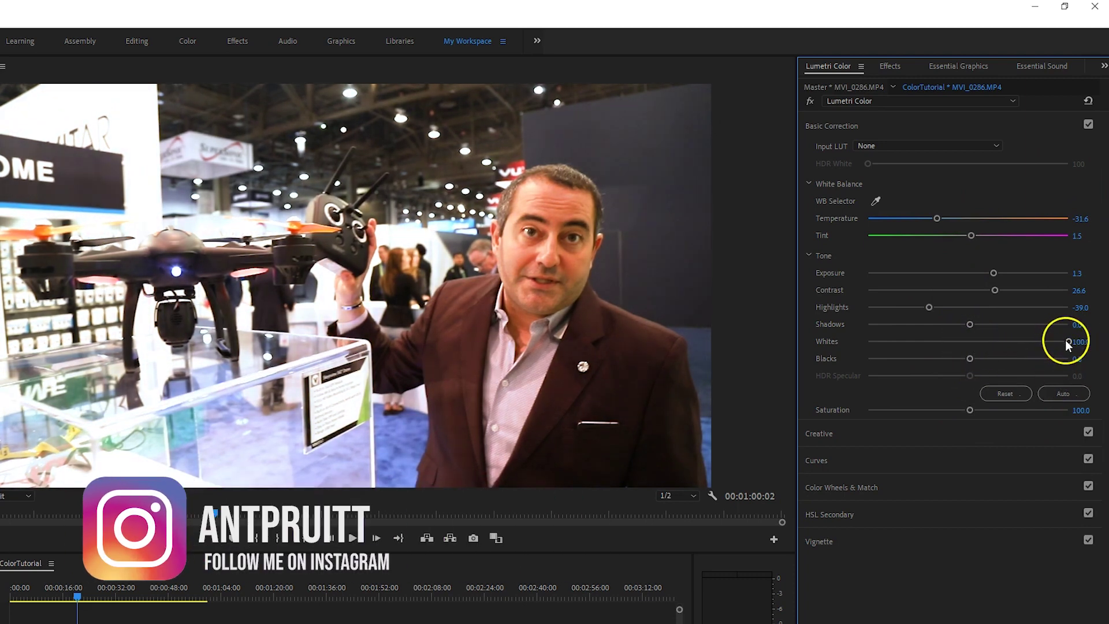
pyautogui.doubleClick(1068, 342)
pyautogui.moveTo(969, 361); pyautogui.dragTo(823, 378)
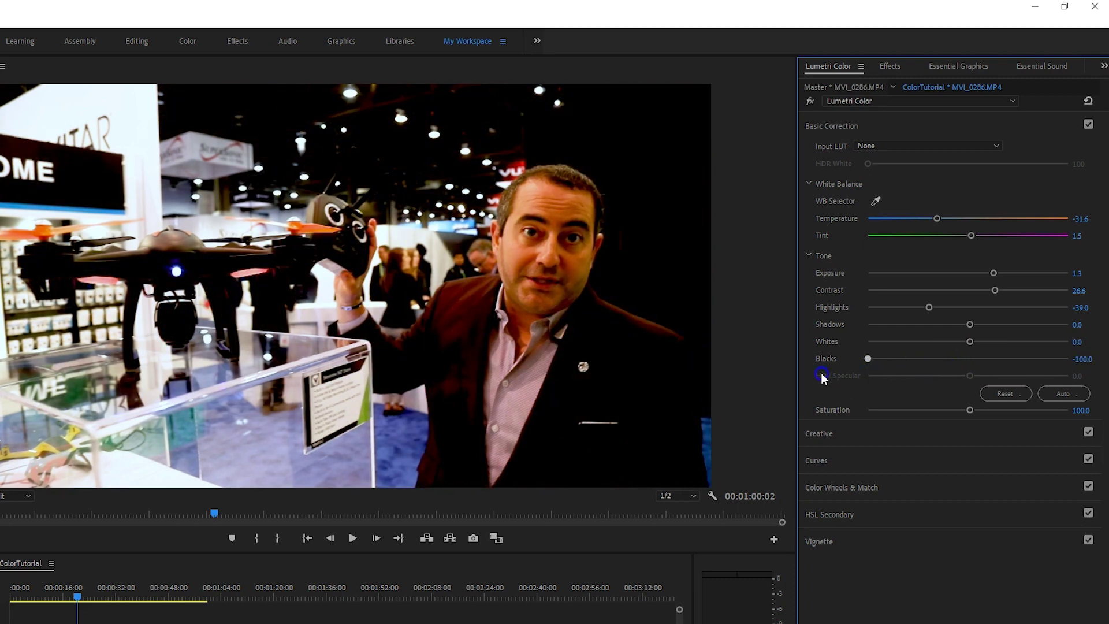
pyautogui.moveTo(879, 364); pyautogui.dragTo(959, 365)
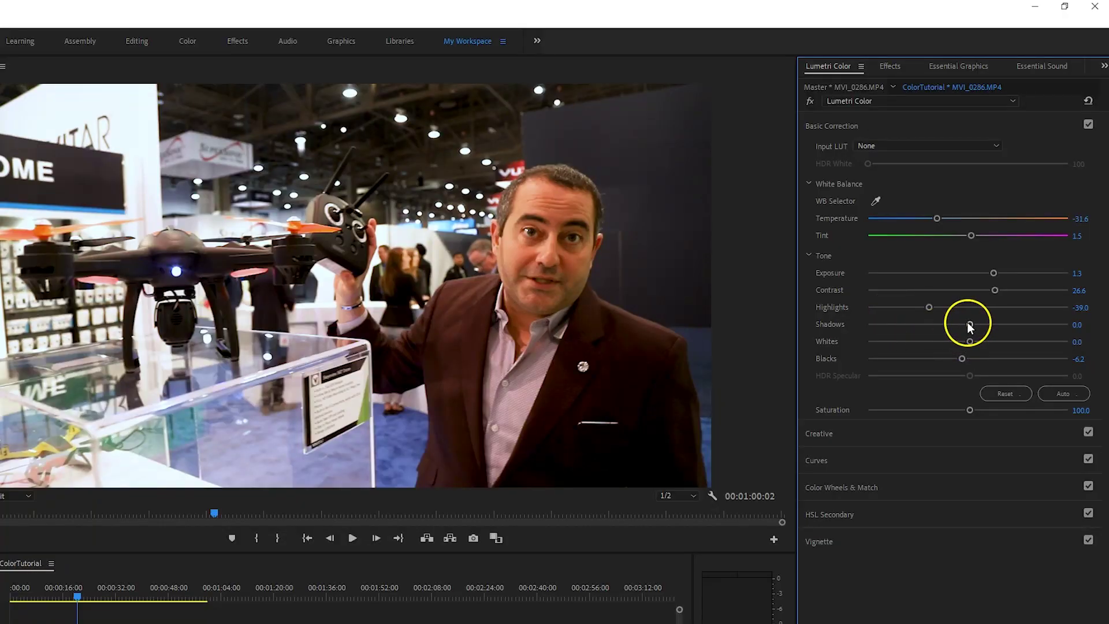
# Set the Shadows to 27.2 after testing both extremes, and reset all Tone adjustments.
pyautogui.moveTo(968, 324); pyautogui.dragTo(968, 324)
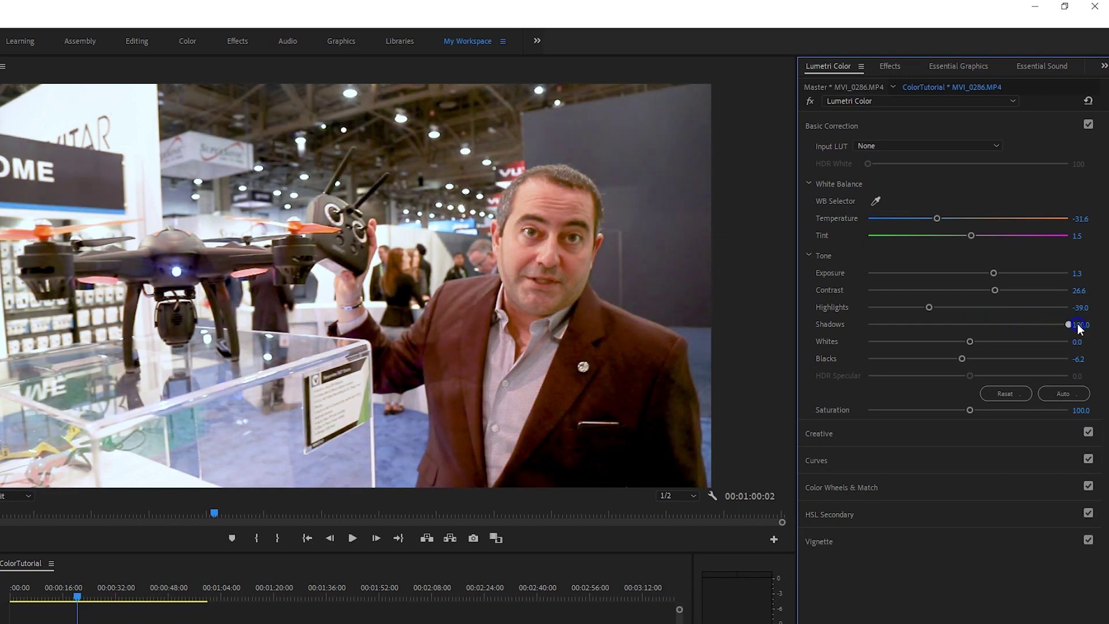
pyautogui.moveTo(1078, 327); pyautogui.dragTo(823, 346)
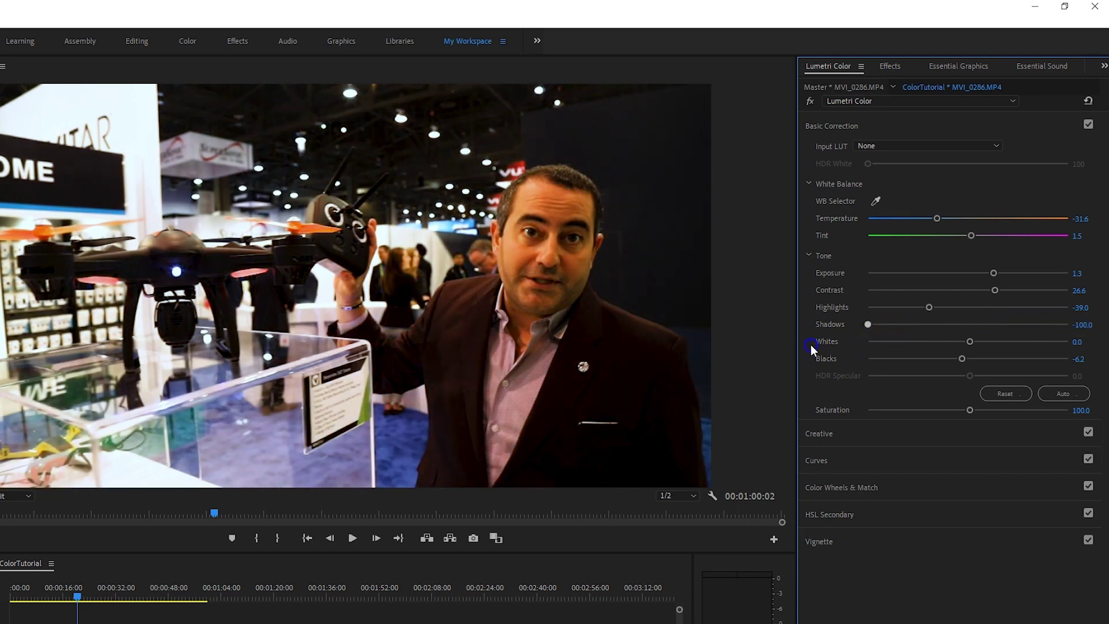
pyautogui.moveTo(802, 348); pyautogui.dragTo(995, 341)
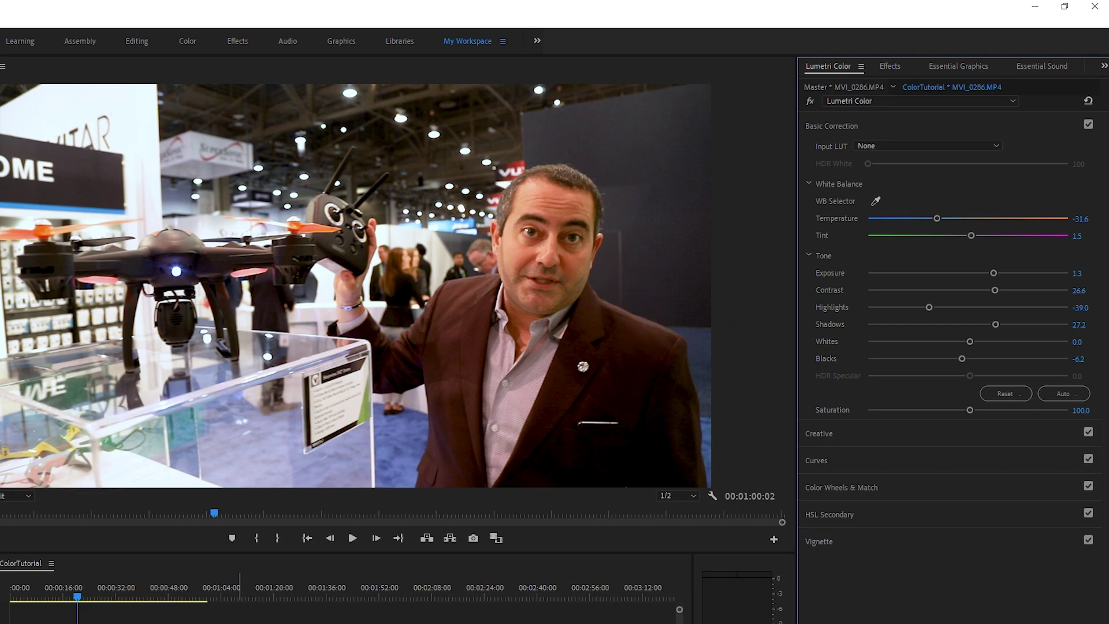
pyautogui.click(1014, 392)
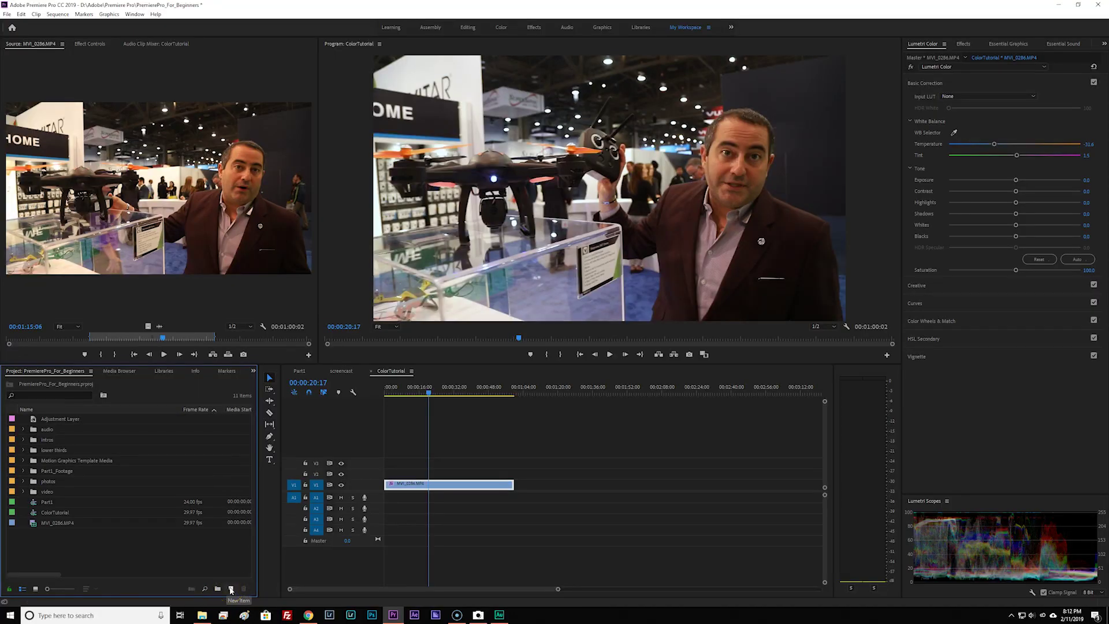
# Create a 1920 x 1080, 29.97 fps adjustment layer and place it on V3 so it spans the whole MVI_0286.MP4 clip.
pyautogui.click(231, 588)
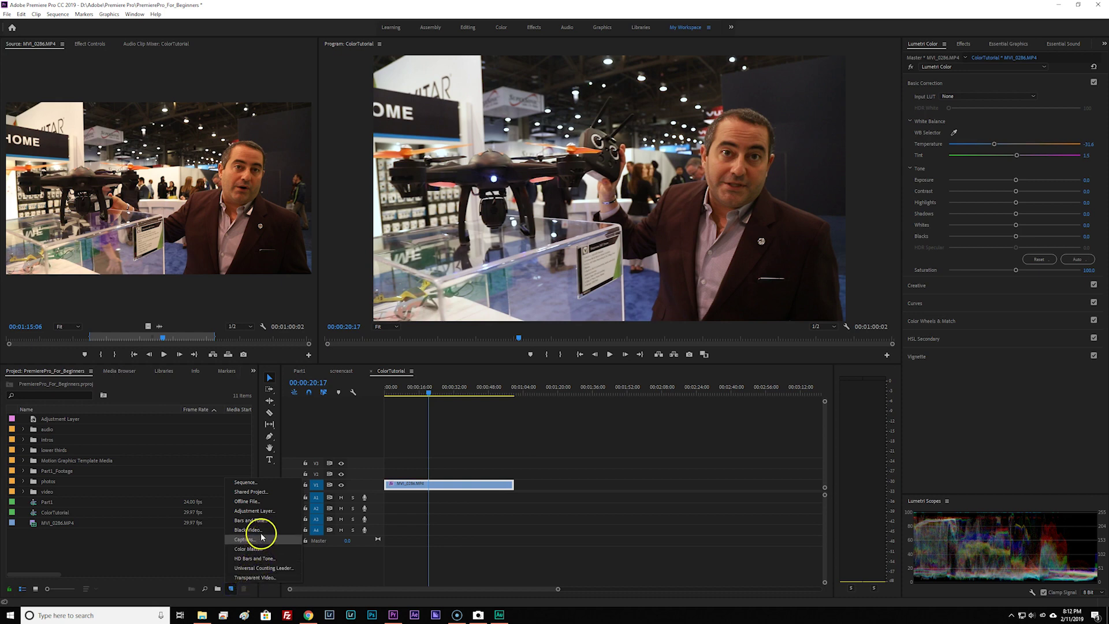
pyautogui.click(254, 511)
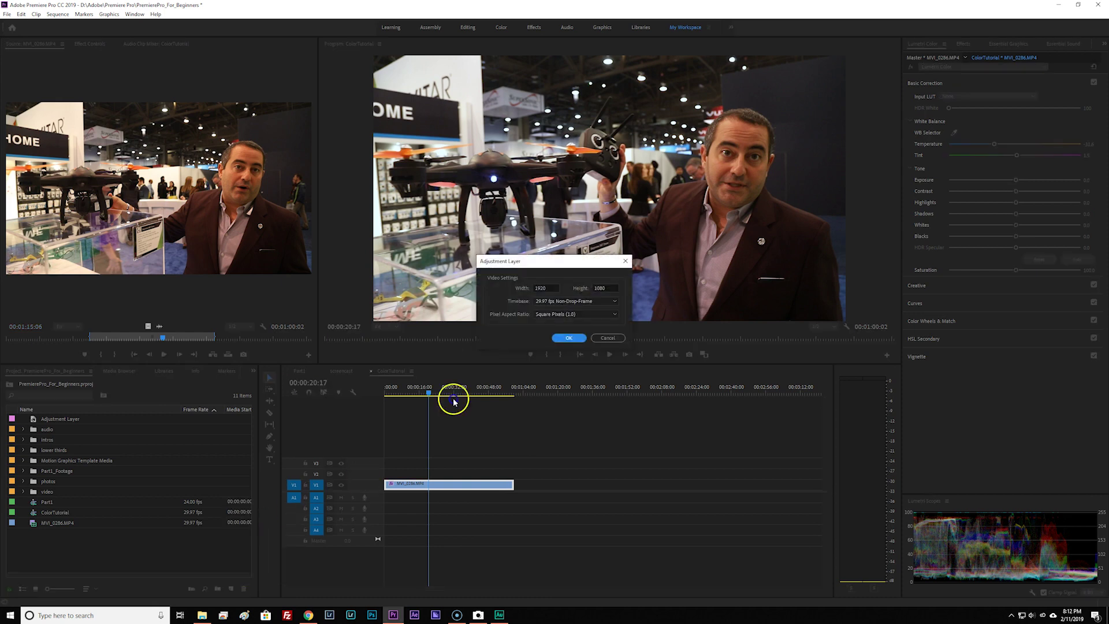
pyautogui.click(569, 338)
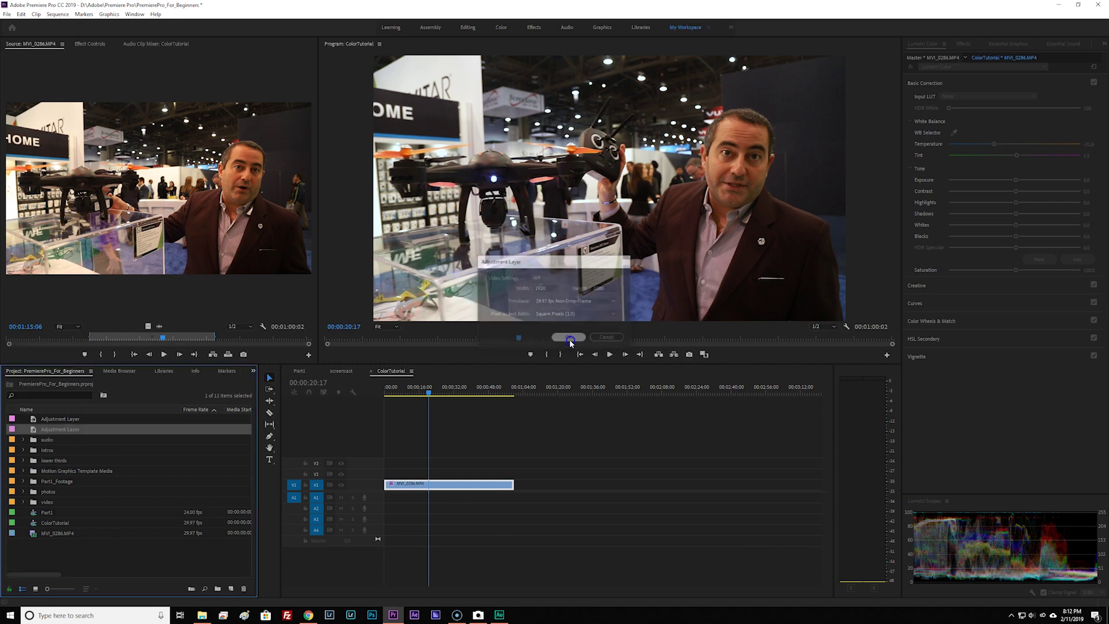
pyautogui.moveTo(32, 432); pyautogui.dragTo(512, 464)
pyautogui.click(434, 461)
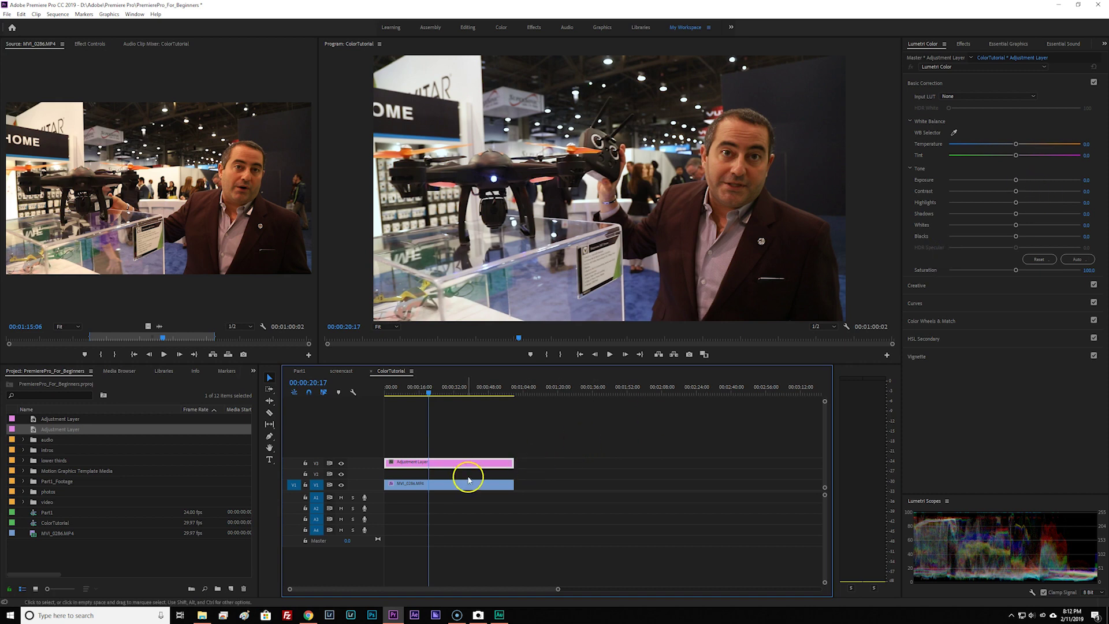
# Select the adjustment layer on V3 and adjust its white balance with the WB Selector.
pyautogui.doubleClick(469, 463)
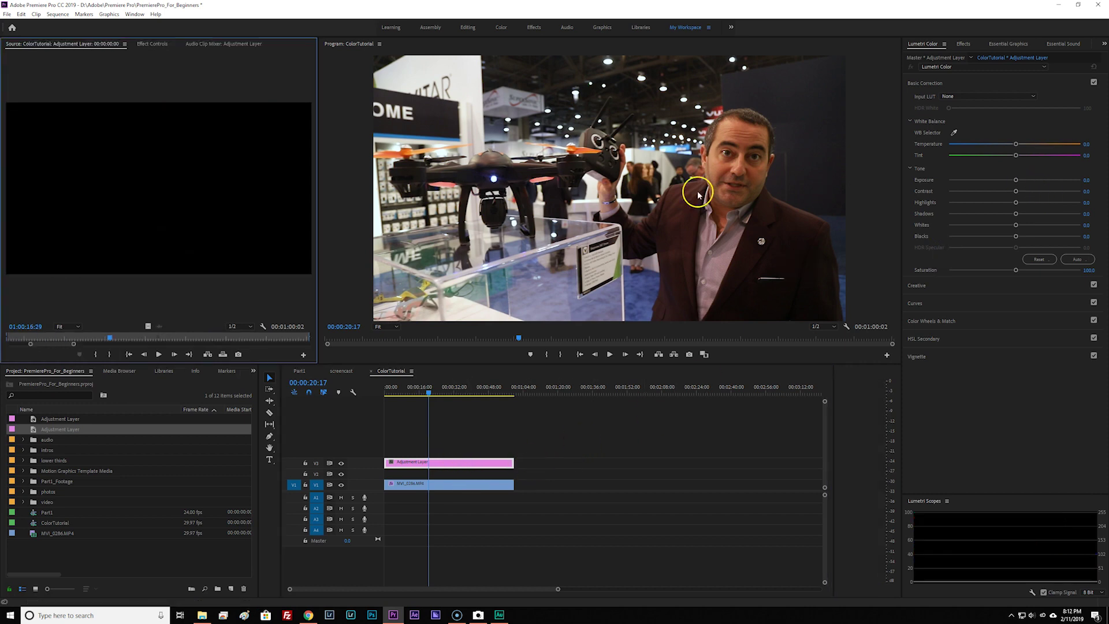
pyautogui.click(496, 466)
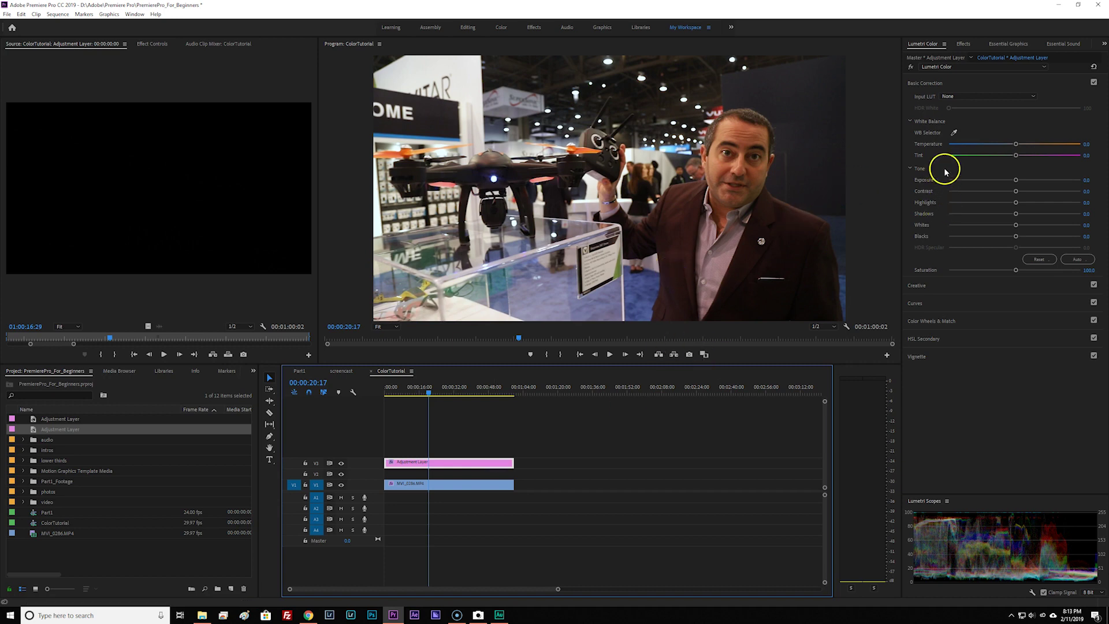
pyautogui.click(954, 131)
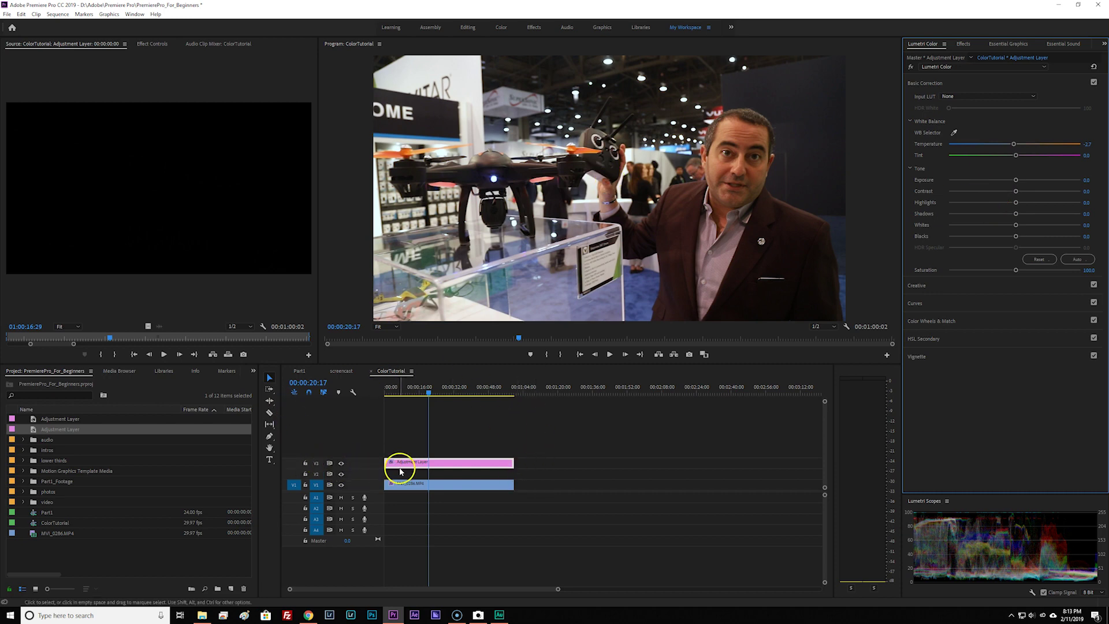
# Check the V3 correction's effect, and resample the adjustment layer's white balance with the WB Selector.
pyautogui.click(341, 463)
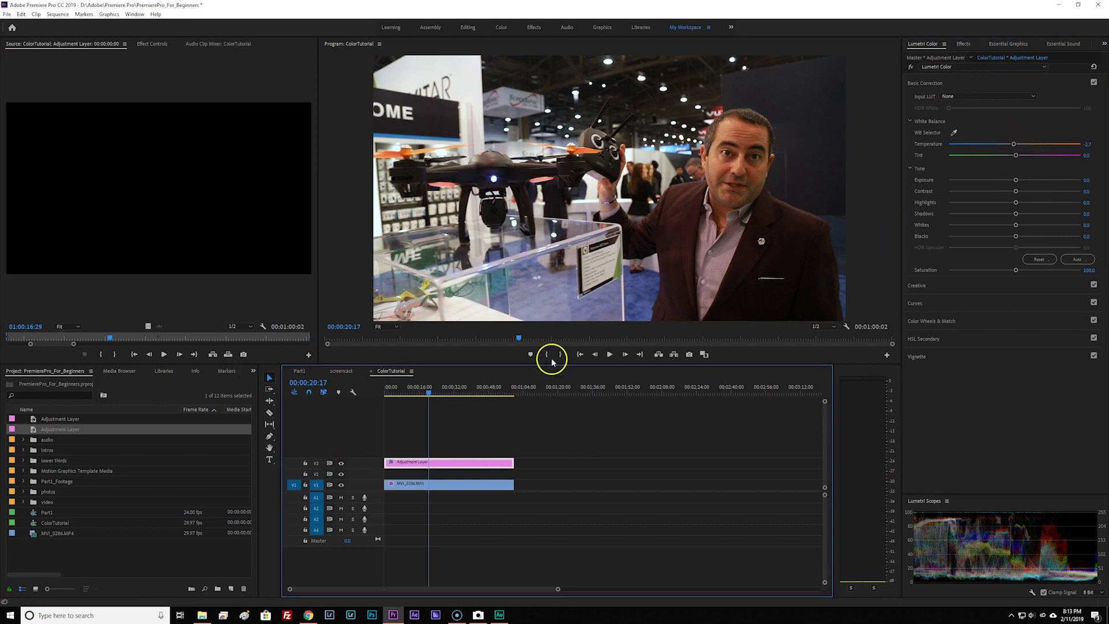
pyautogui.click(489, 466)
pyautogui.click(954, 134)
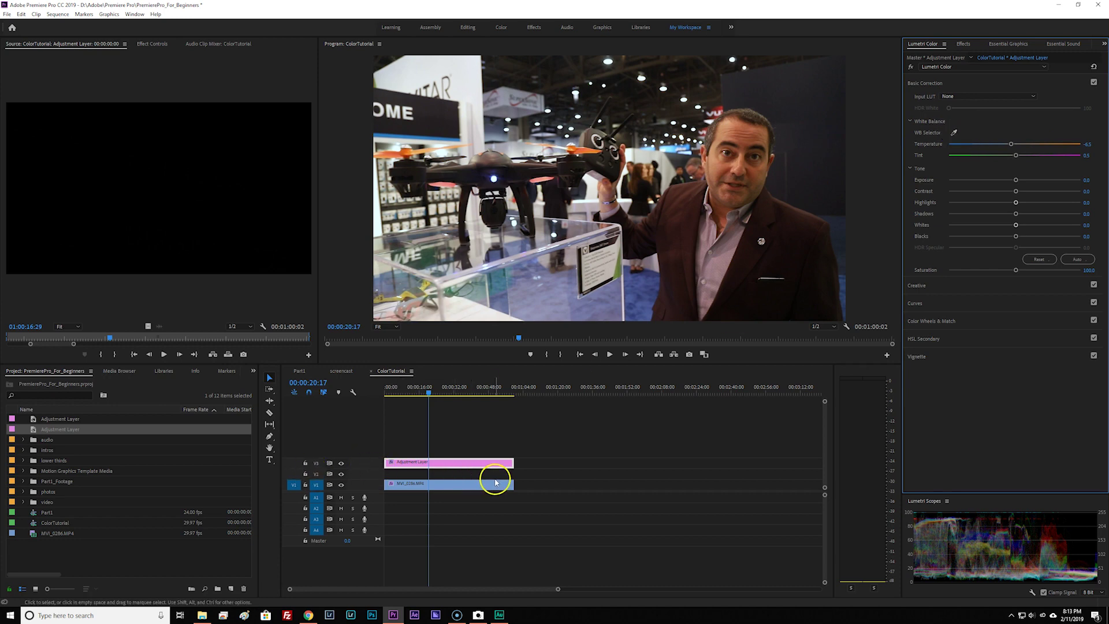
# Set the adjustment layer's Exposure to 0.5, Contrast to 10.2, Highlights to -24.6, Shadows to 11.5 and Blacks to -12.1.
pyautogui.moveTo(1016, 180); pyautogui.dragTo(1007, 240)
pyautogui.click(1016, 236)
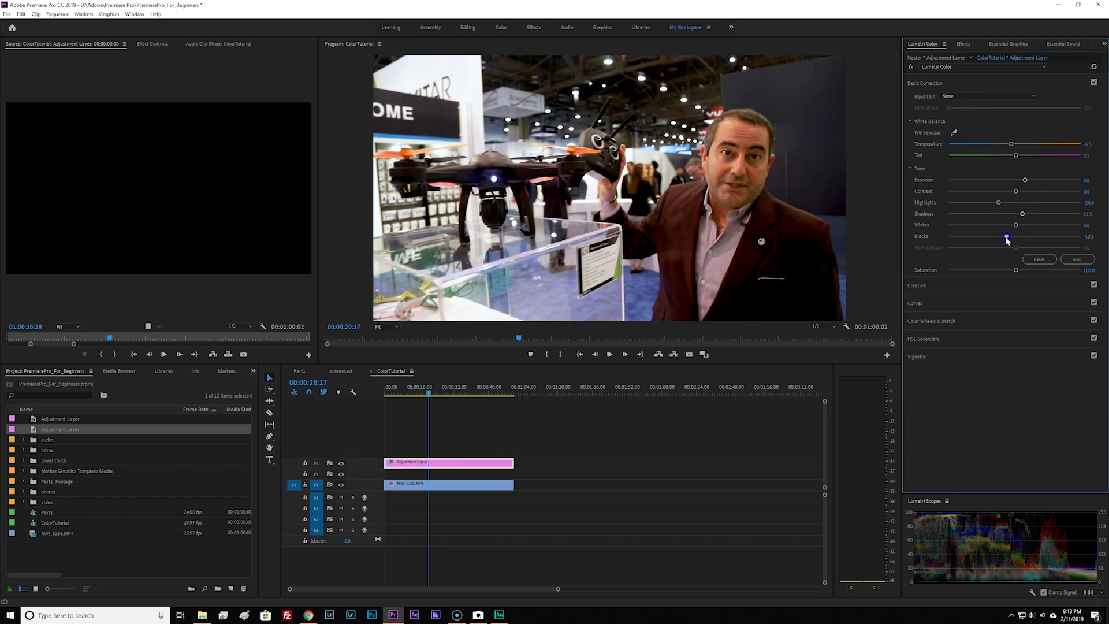
pyautogui.moveTo(1015, 191); pyautogui.dragTo(1021, 182)
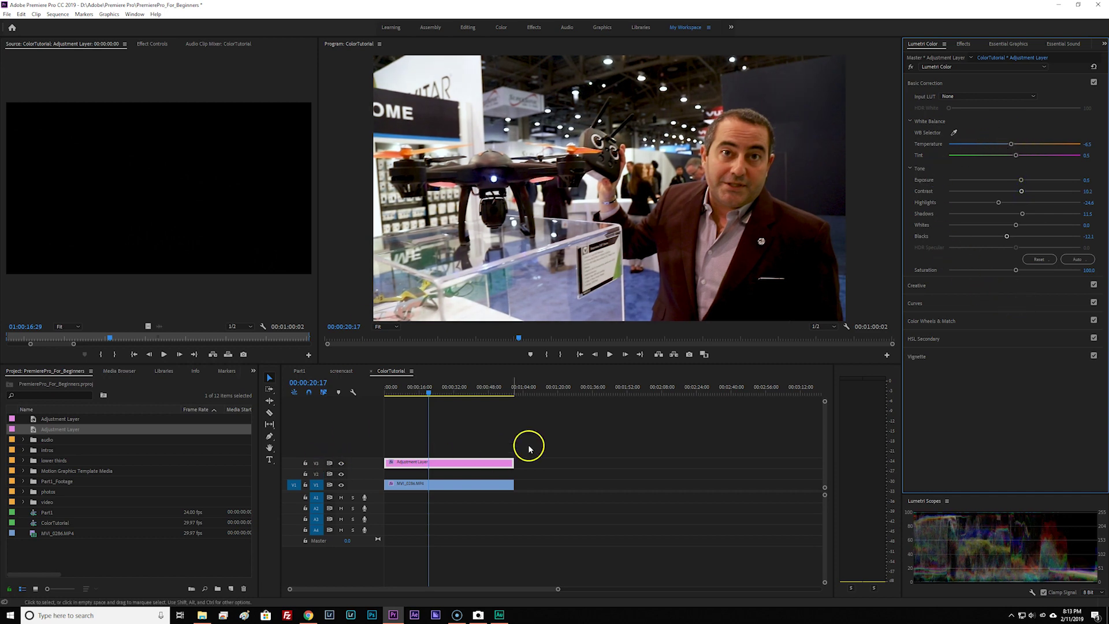
# Compare the image with and without the adjustment layer by toggling the V3 track's visibility.
pyautogui.click(486, 462)
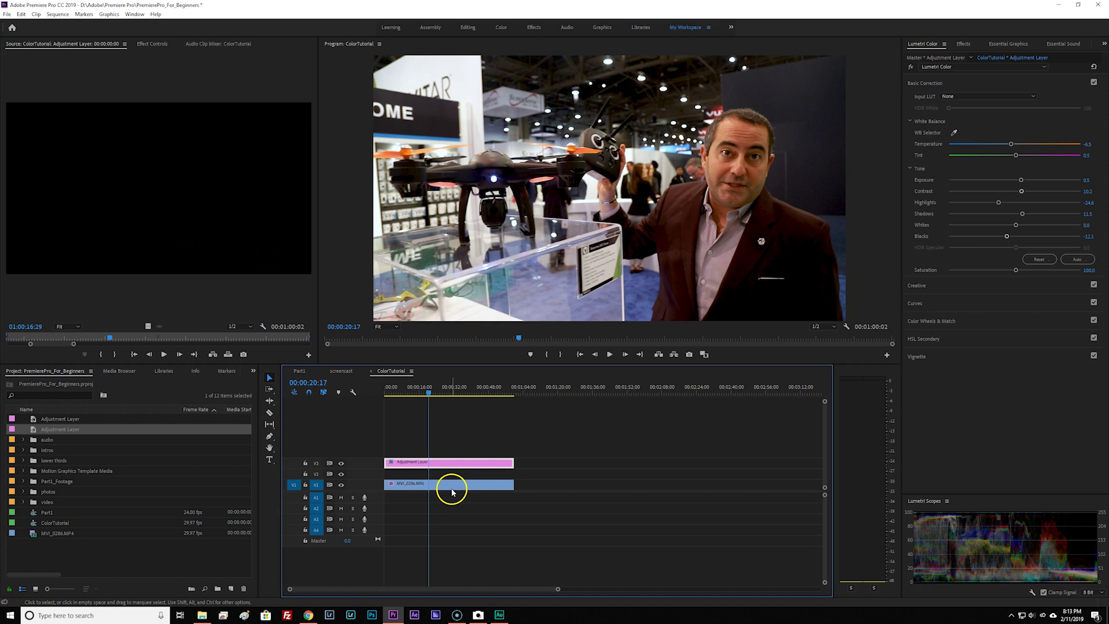
pyautogui.click(340, 464)
pyautogui.click(340, 464)
pyautogui.click(340, 464)
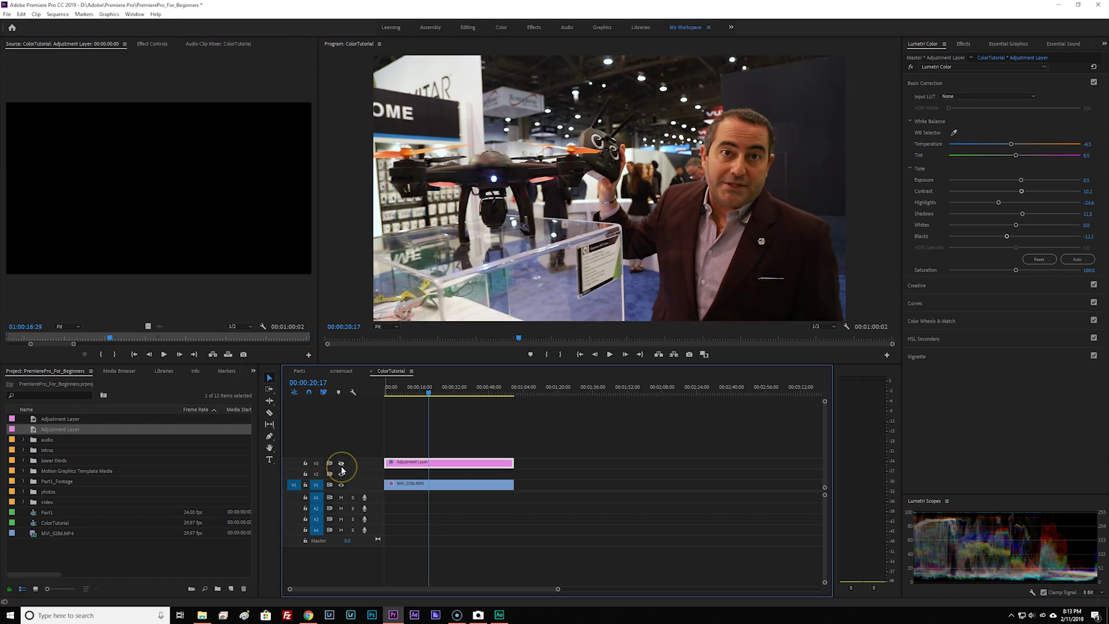
pyautogui.click(341, 464)
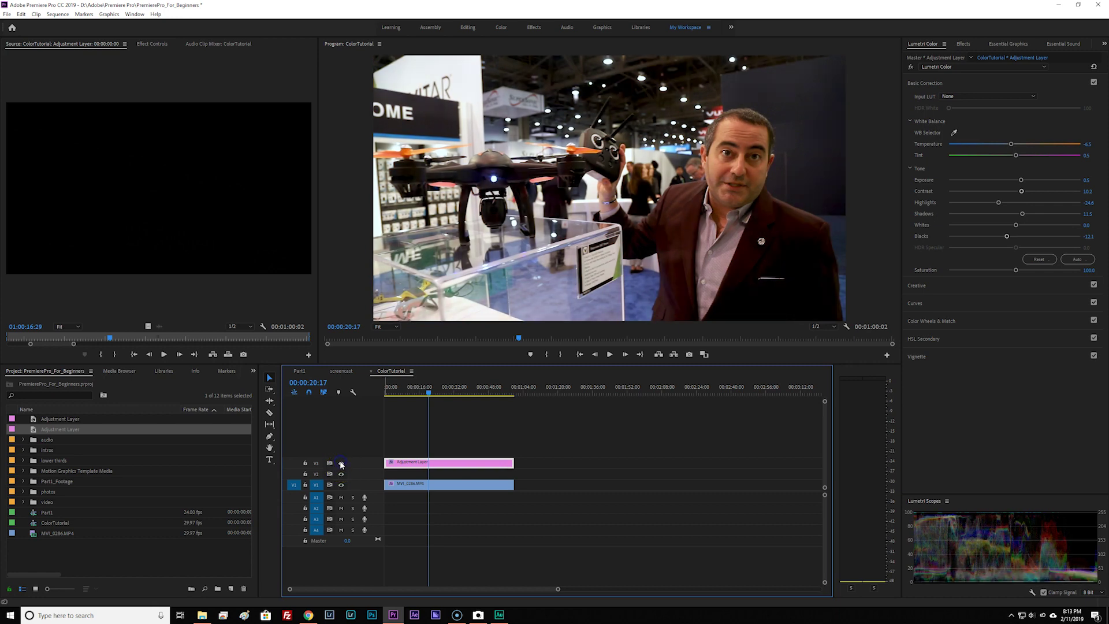
# Cool the adjustment layer's white balance by lowering its Temperature to -10.8.
pyautogui.click(1011, 146)
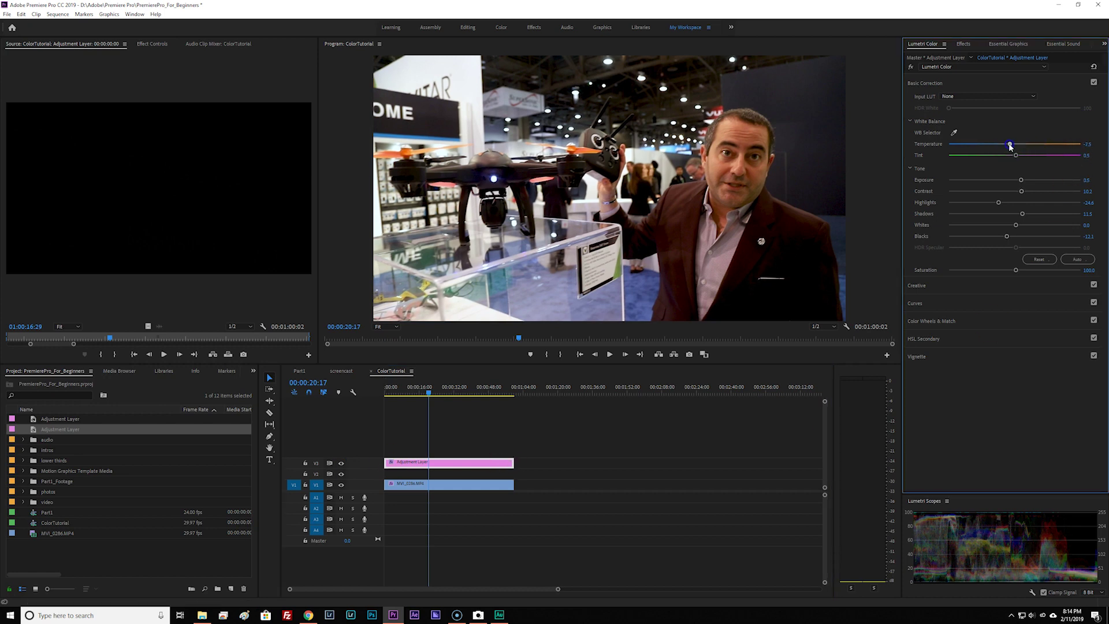
pyautogui.moveTo(1010, 145); pyautogui.dragTo(1009, 145)
pyautogui.click(1024, 319)
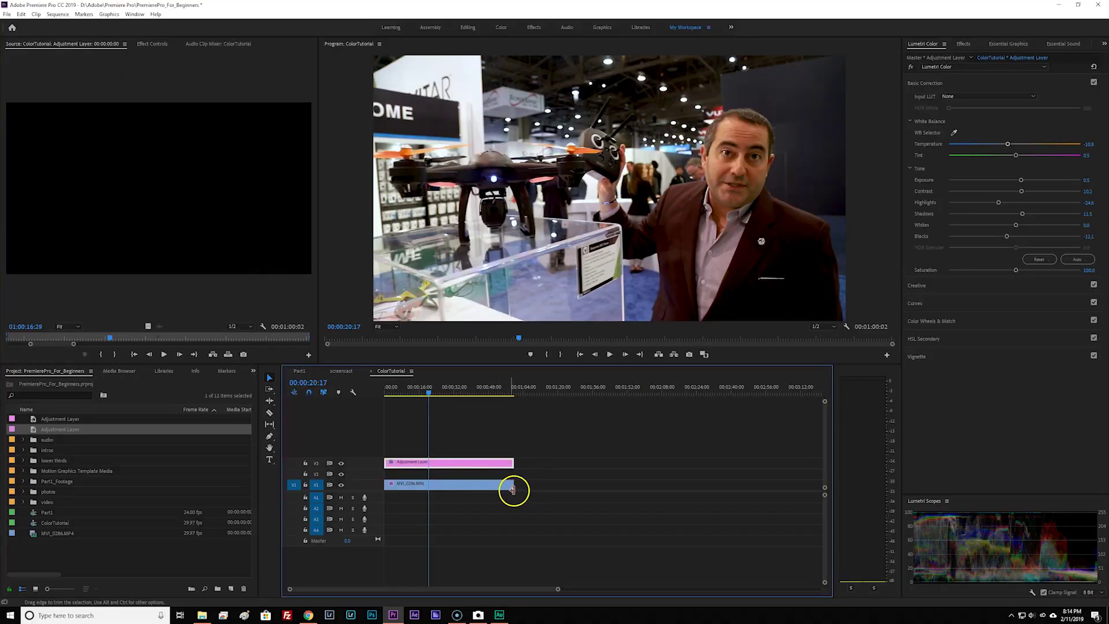
# Place a second MVI_0286.MP4 clip on V1 after the first one and an adjustment layer above it on V3.
pyautogui.click(494, 483)
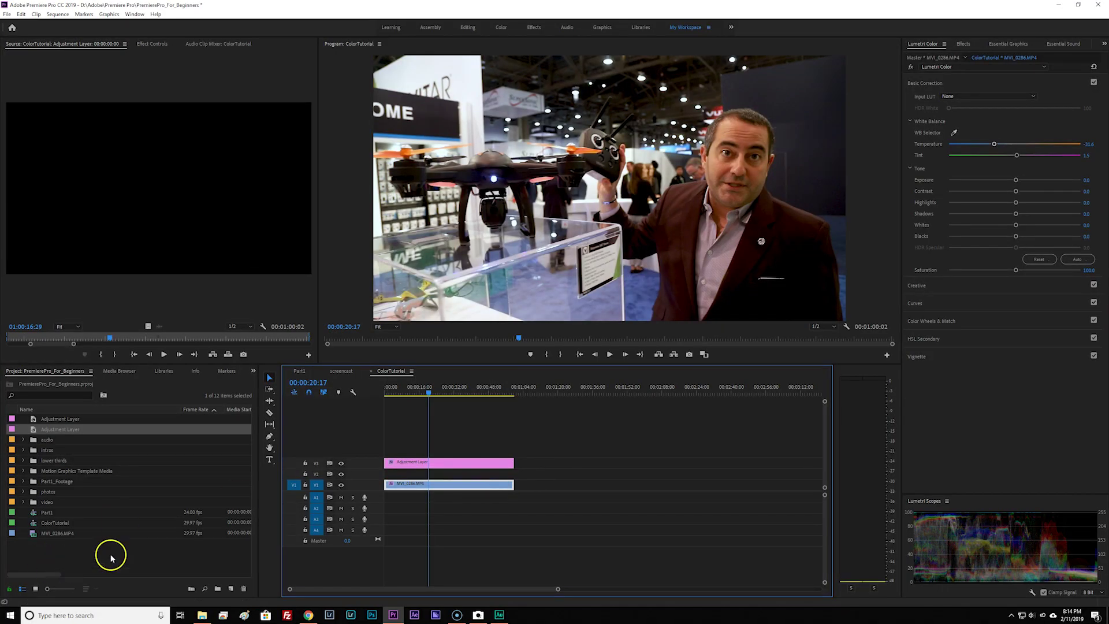
pyautogui.moveTo(56, 531); pyautogui.dragTo(583, 484)
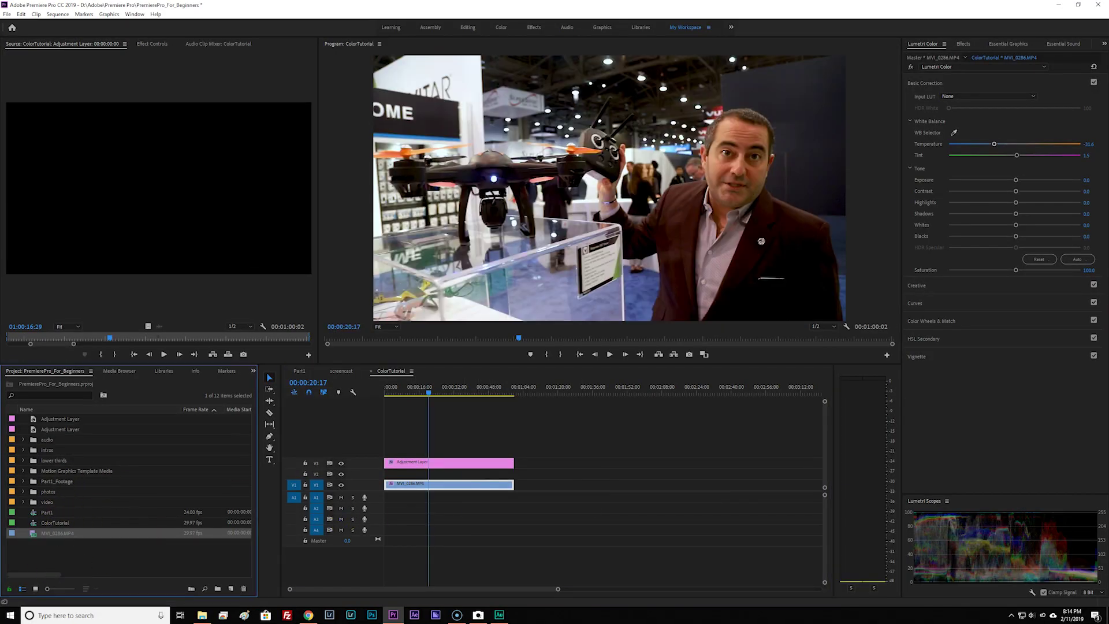
pyautogui.click(50, 534)
pyautogui.doubleClick(29, 535)
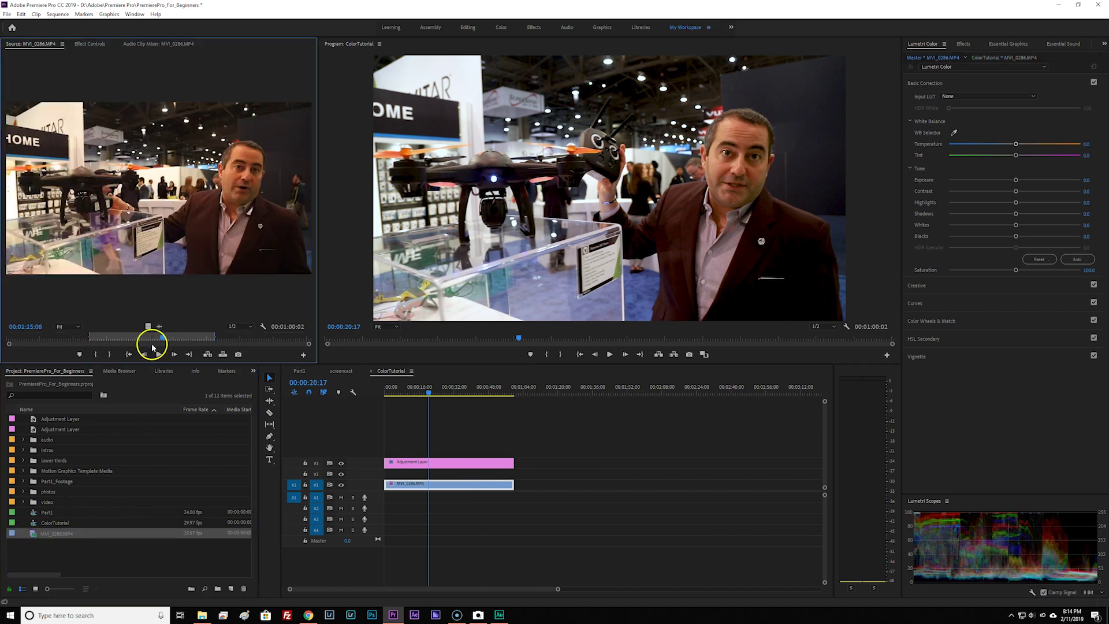
pyautogui.moveTo(164, 325); pyautogui.dragTo(525, 488)
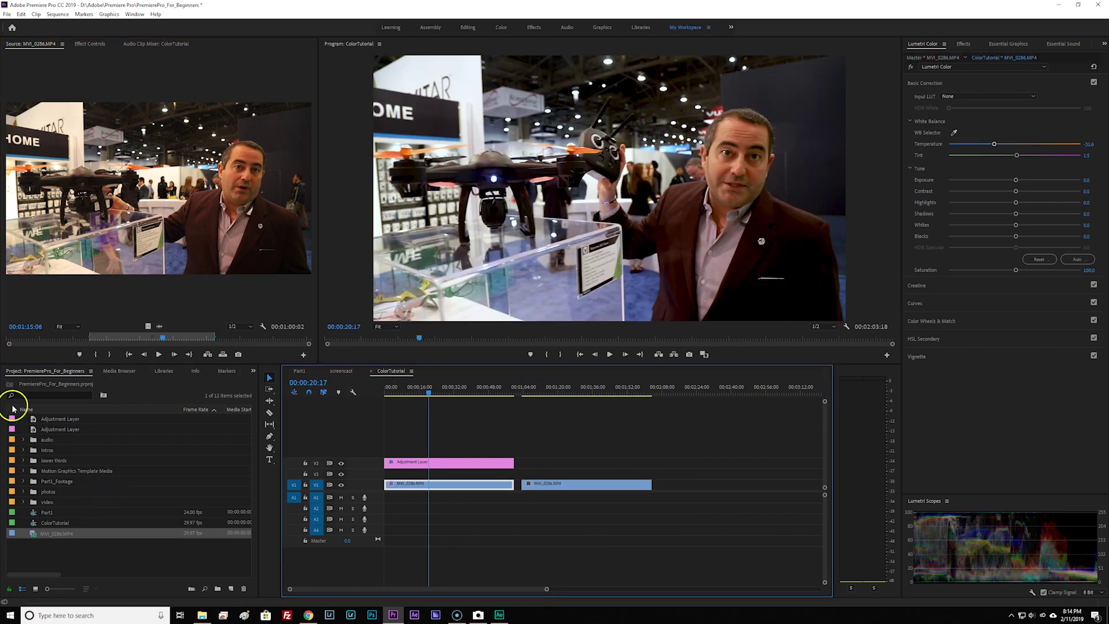
pyautogui.moveTo(46, 425); pyautogui.dragTo(651, 463)
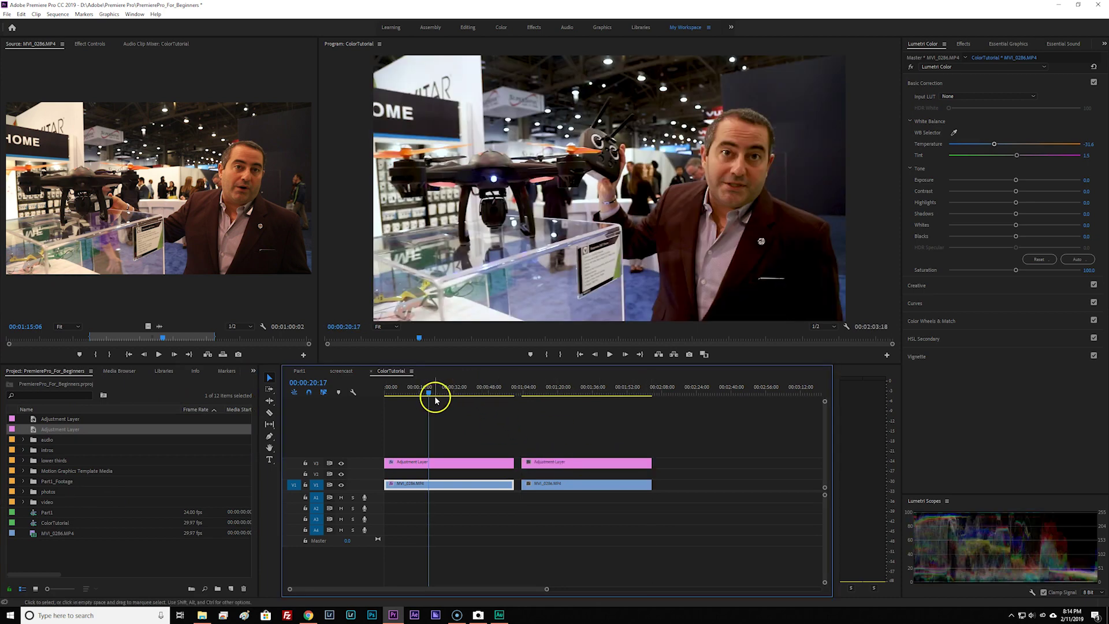
# Compare the color of both clips, park the playhead at 00:01:23:15 and select the second adjustment layer on V3.
pyautogui.moveTo(430, 390); pyautogui.dragTo(537, 403)
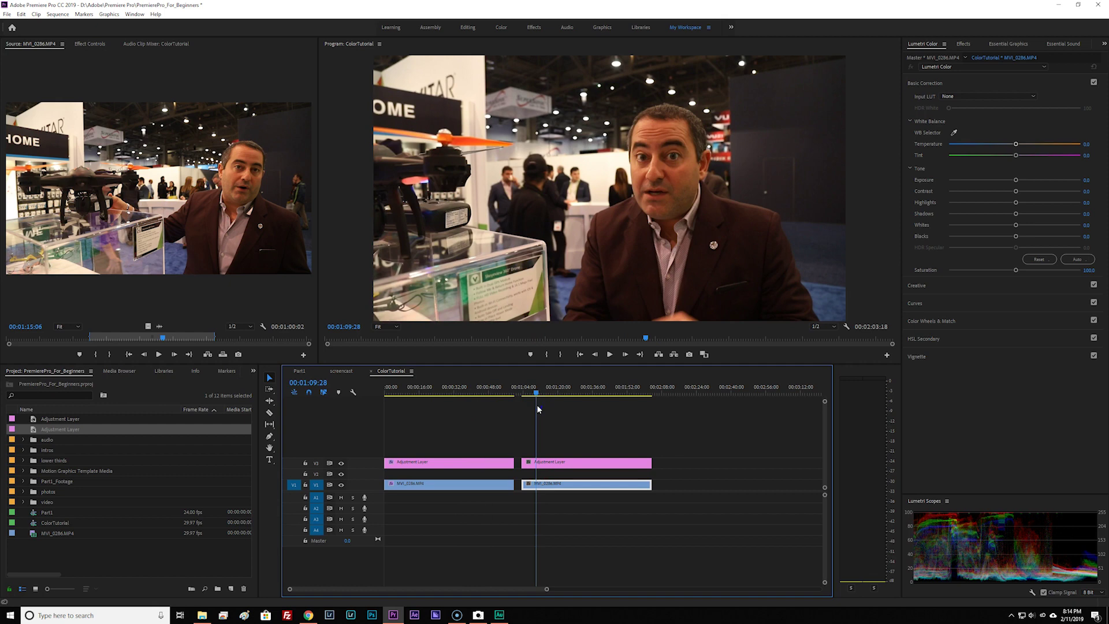
pyautogui.click(471, 412)
pyautogui.moveTo(471, 413); pyautogui.dragTo(468, 418)
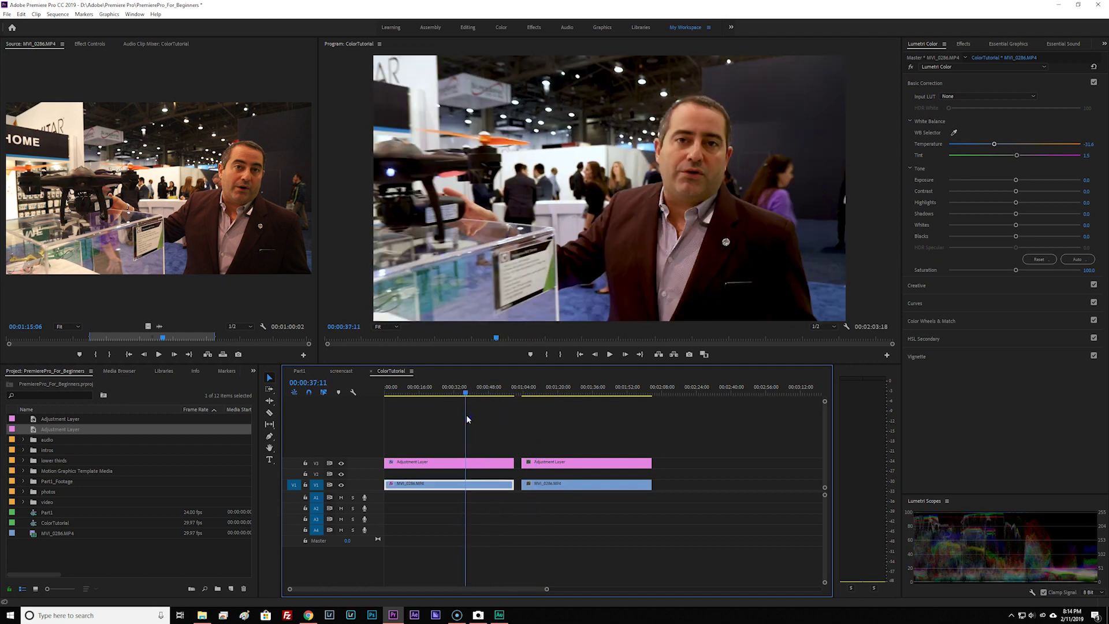
pyautogui.moveTo(467, 418); pyautogui.dragTo(566, 421)
pyautogui.click(575, 488)
pyautogui.click(577, 464)
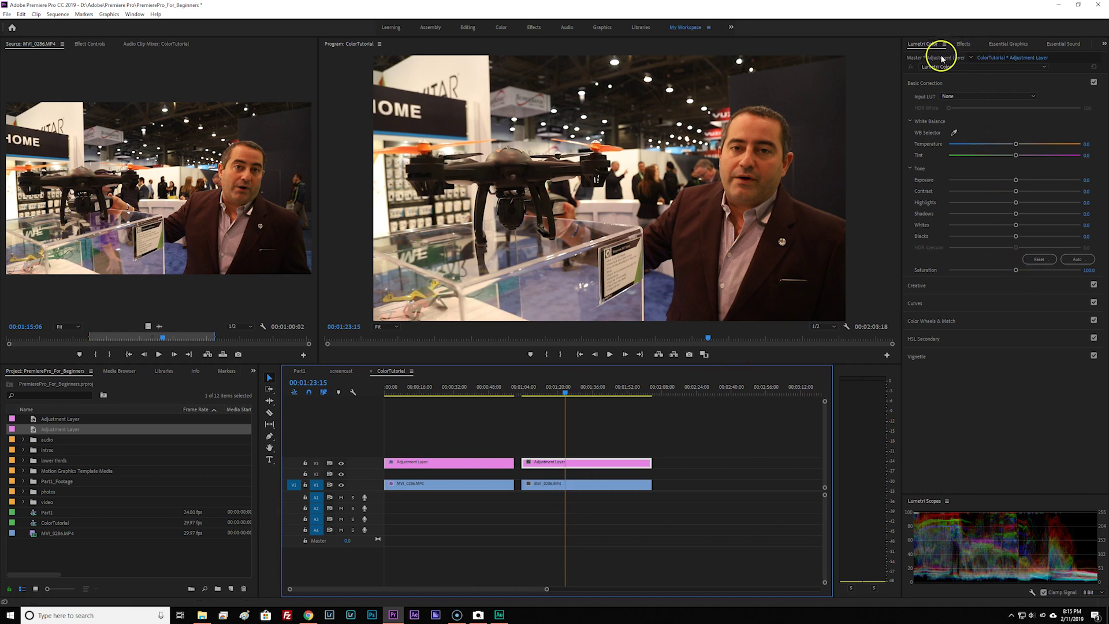
# Show the Color Match comparison view and set its reference frame to 00:00:20:05 in the first clip.
pyautogui.click(929, 302)
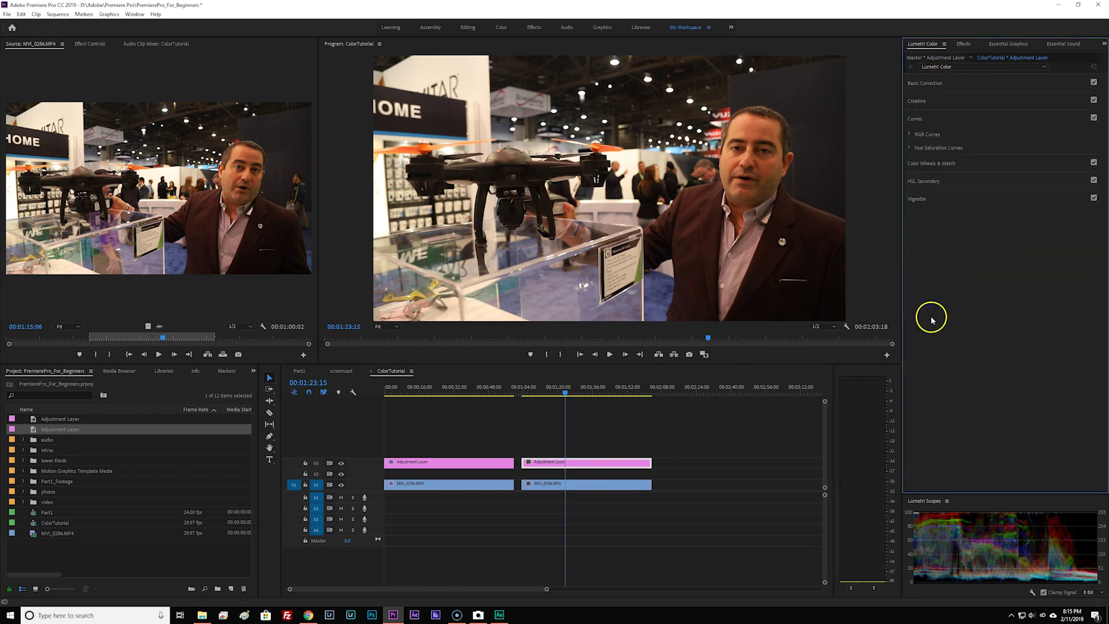
pyautogui.click(922, 169)
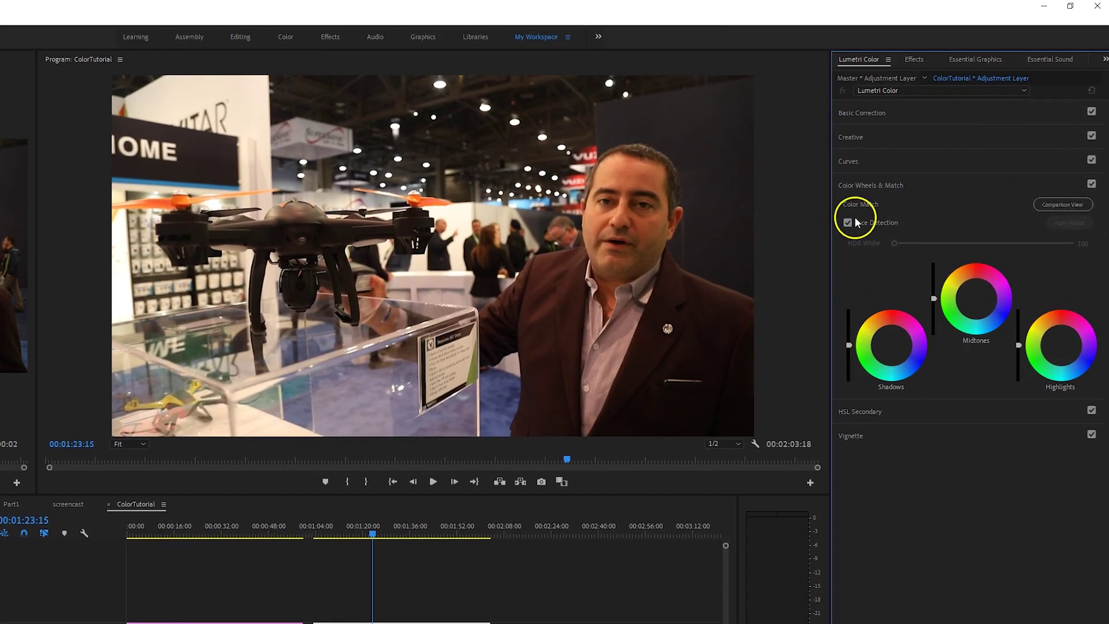
pyautogui.click(1062, 205)
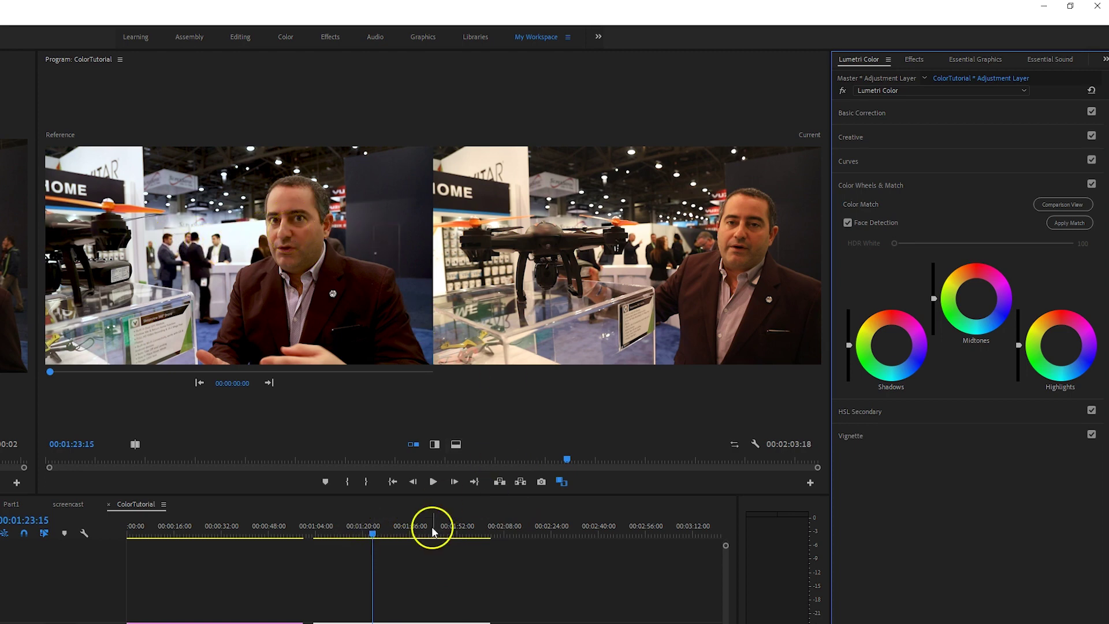
pyautogui.moveTo(50, 371); pyautogui.dragTo(352, 372)
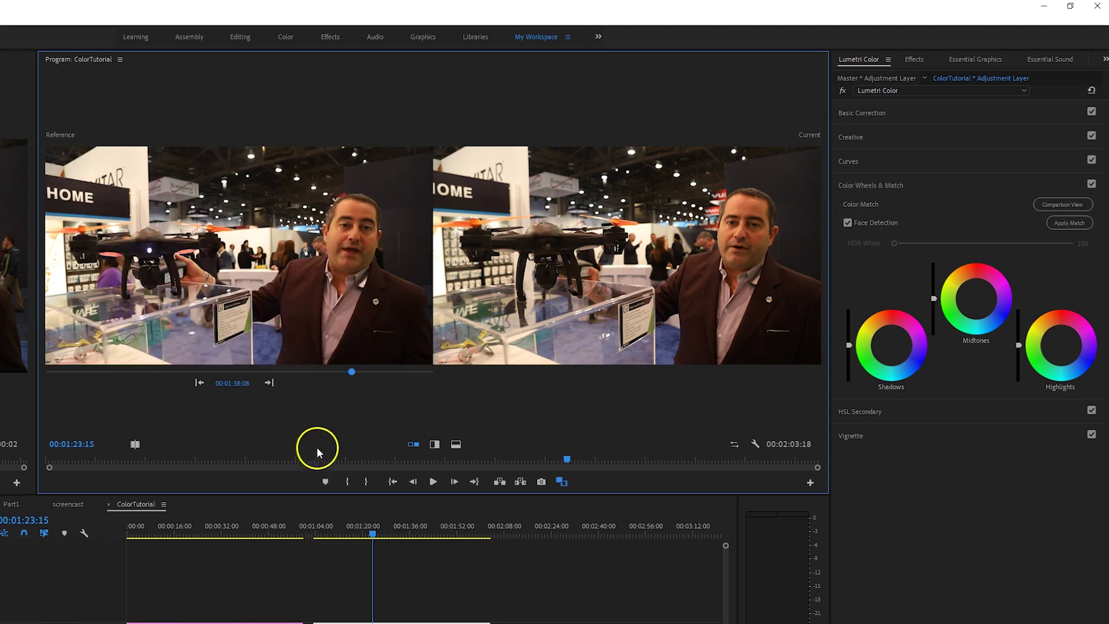
pyautogui.moveTo(351, 371); pyautogui.dragTo(112, 372)
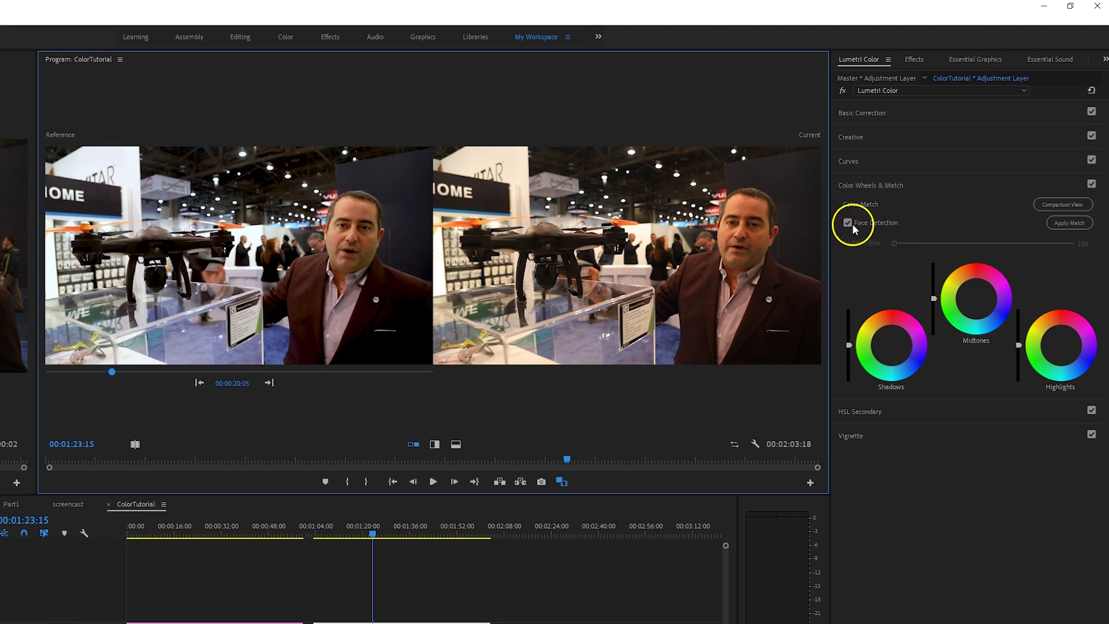
# Apply the color match to the second adjustment layer with Face Detection enabled.
pyautogui.doubleClick(434, 620)
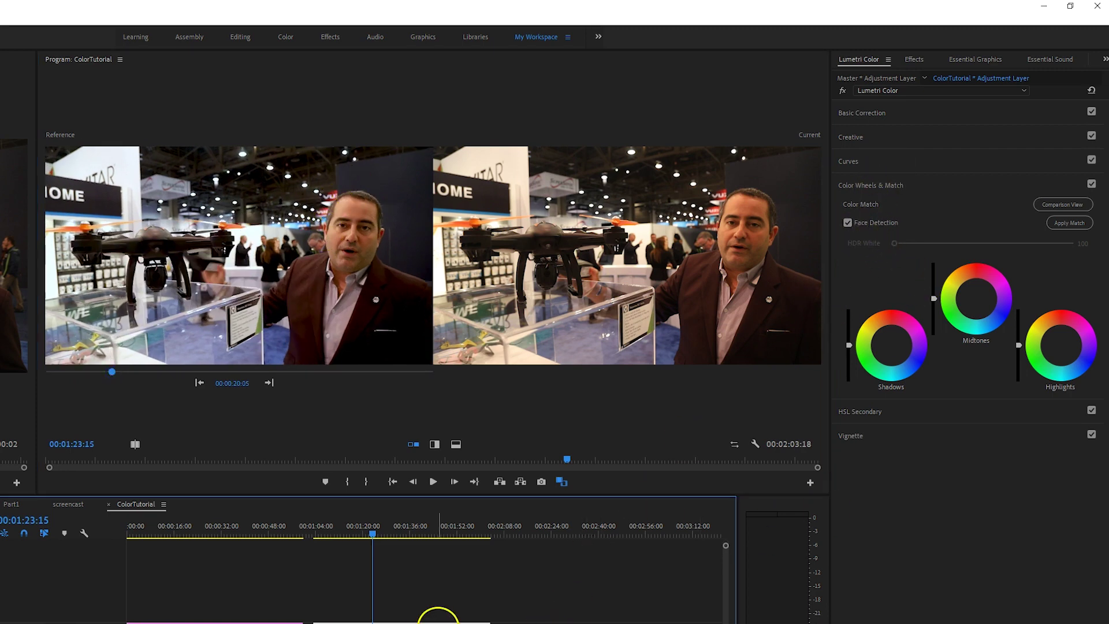
pyautogui.click(437, 623)
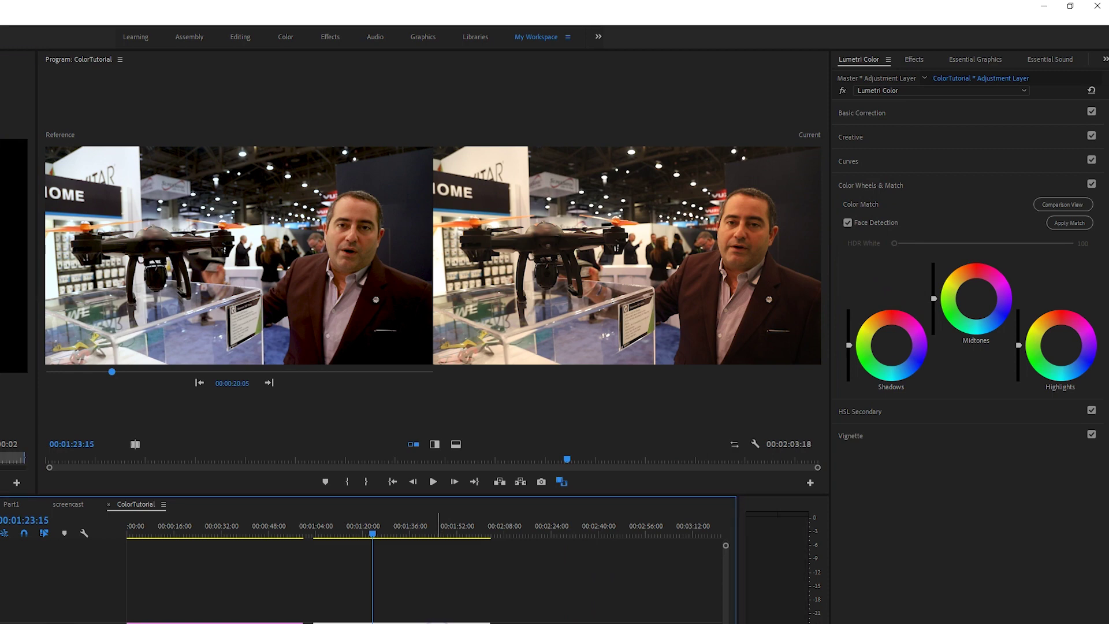
pyautogui.click(1075, 224)
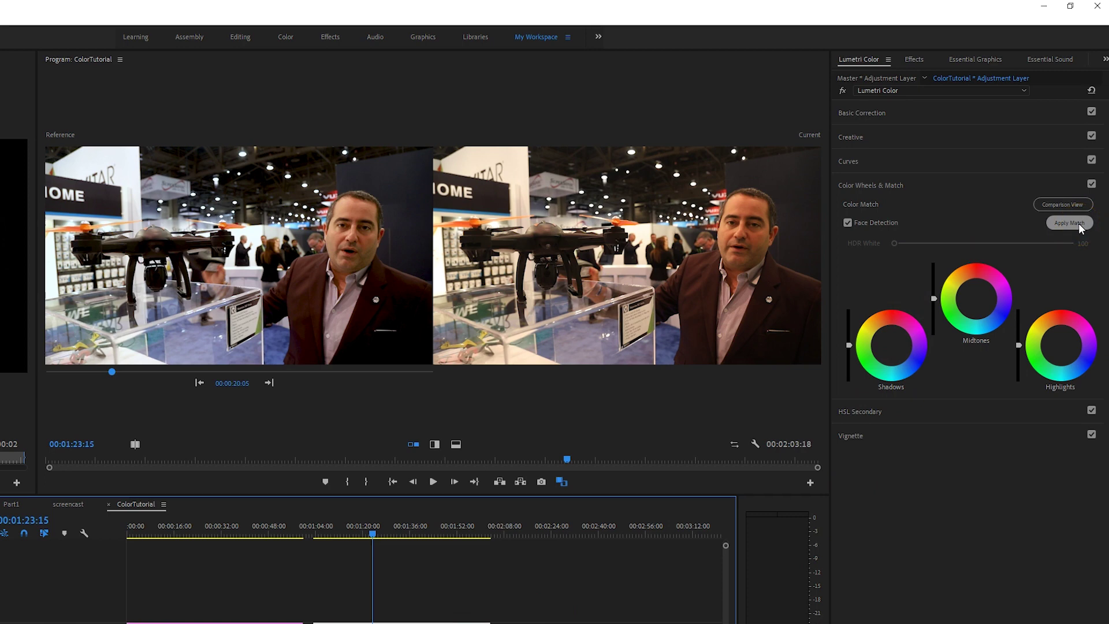
pyautogui.click(1079, 225)
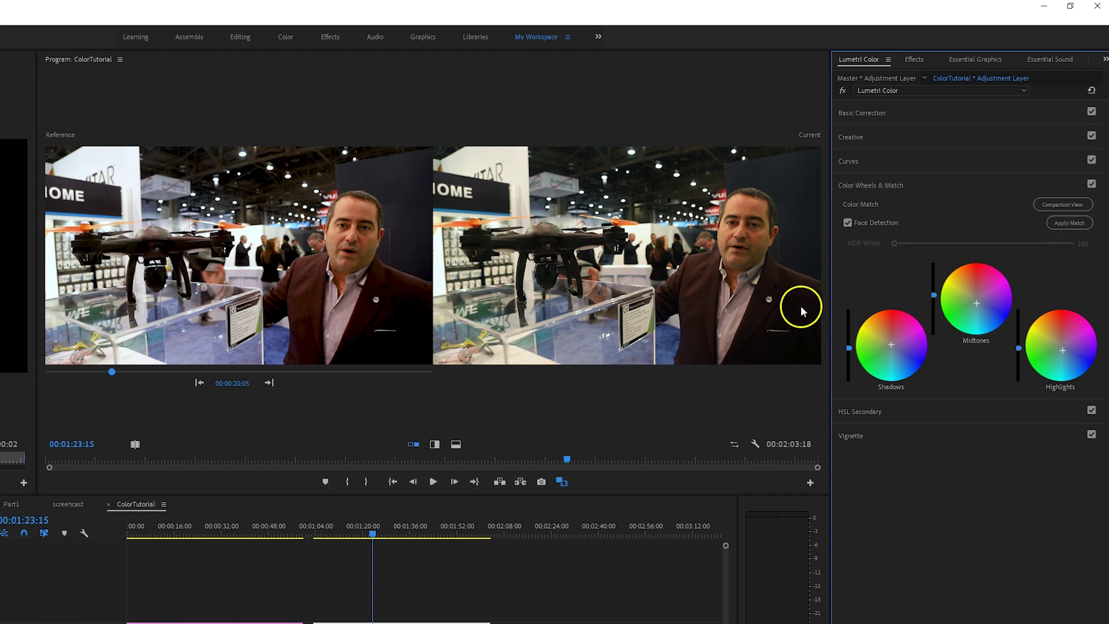
# At 00:01:44:09, set the second adjustment layer's Exposure to 0.6 and its Shadows to 19.3.
pyautogui.click(381, 535)
pyautogui.moveTo(383, 538); pyautogui.dragTo(437, 540)
pyautogui.click(940, 115)
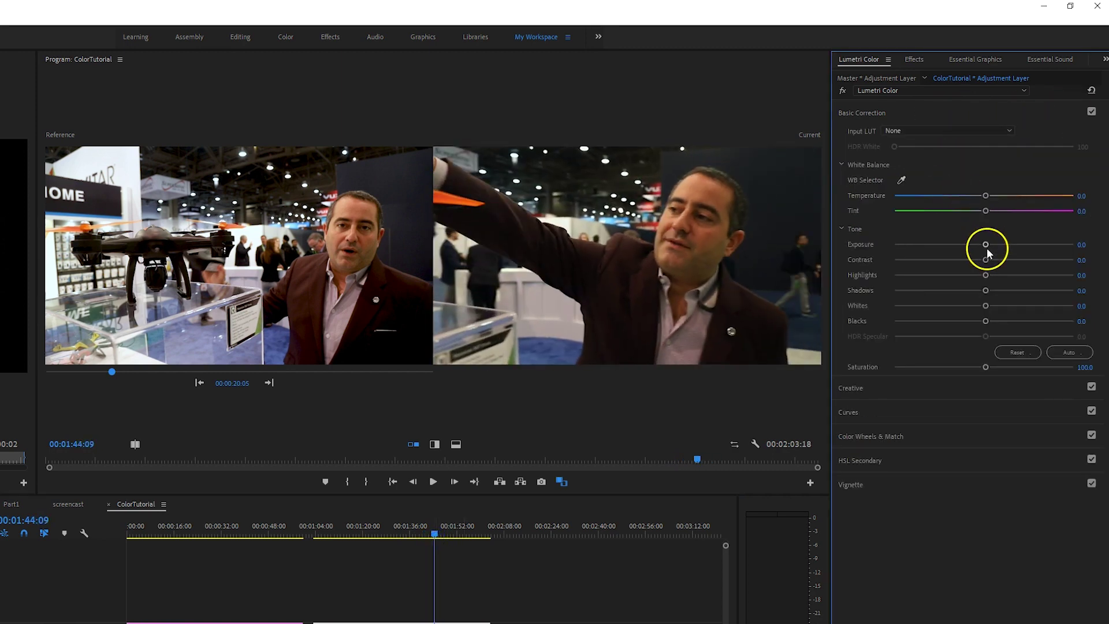
pyautogui.moveTo(985, 245); pyautogui.dragTo(995, 247)
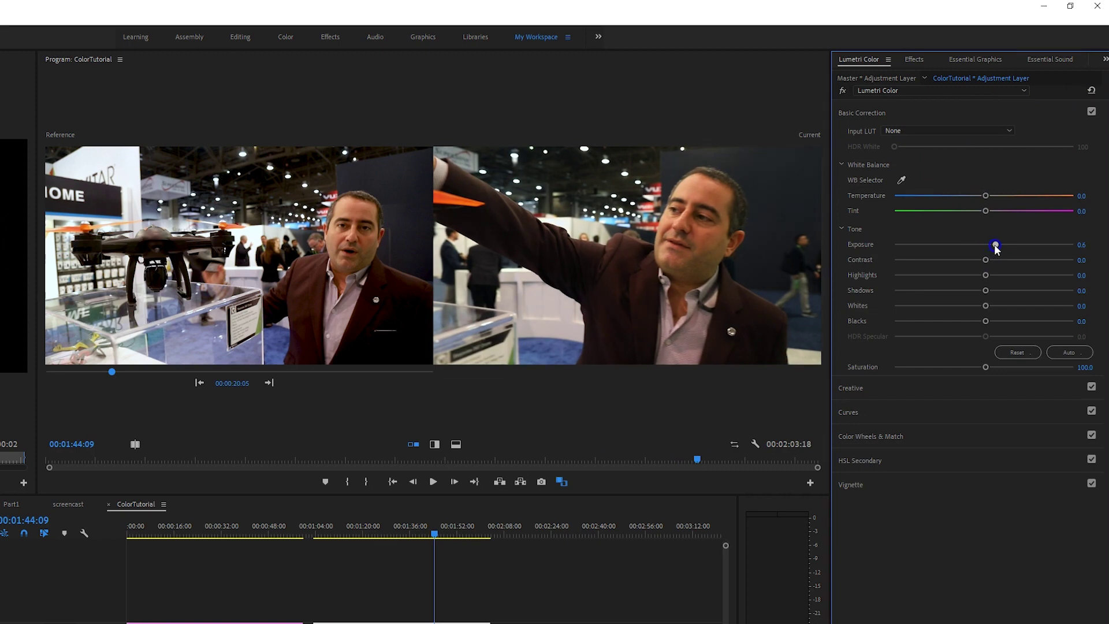
pyautogui.moveTo(986, 291); pyautogui.dragTo(988, 295)
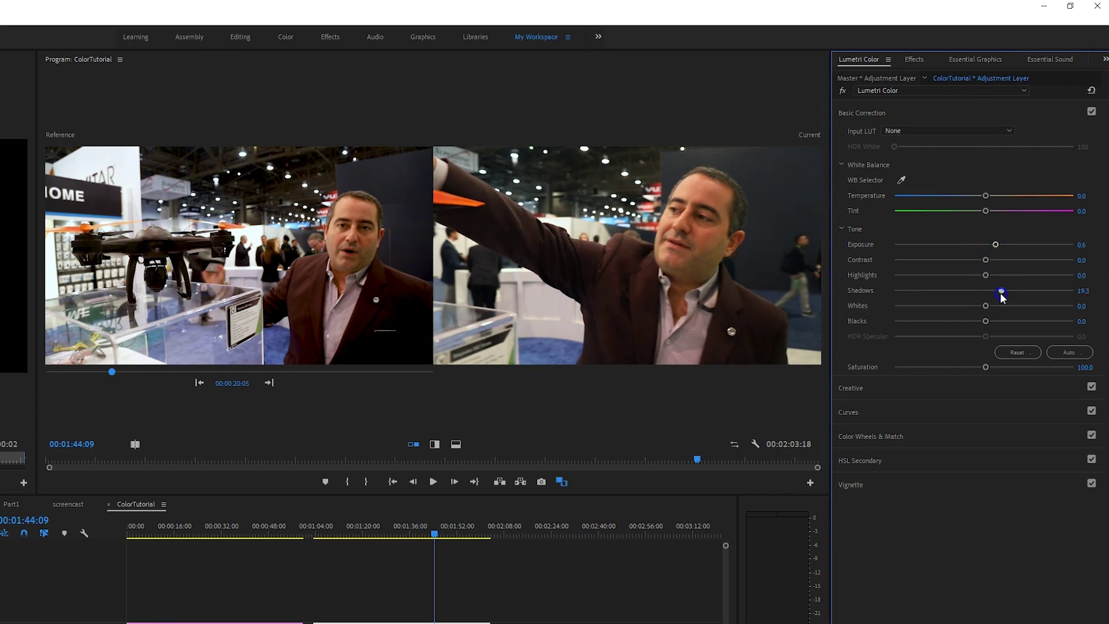
# Review frames across both clips and toggle the V3 track's visibility to compare the matched color with the original.
pyautogui.click(436, 534)
pyautogui.moveTo(436, 535); pyautogui.dragTo(231, 536)
pyautogui.click(295, 561)
pyautogui.moveTo(295, 563); pyautogui.dragTo(366, 576)
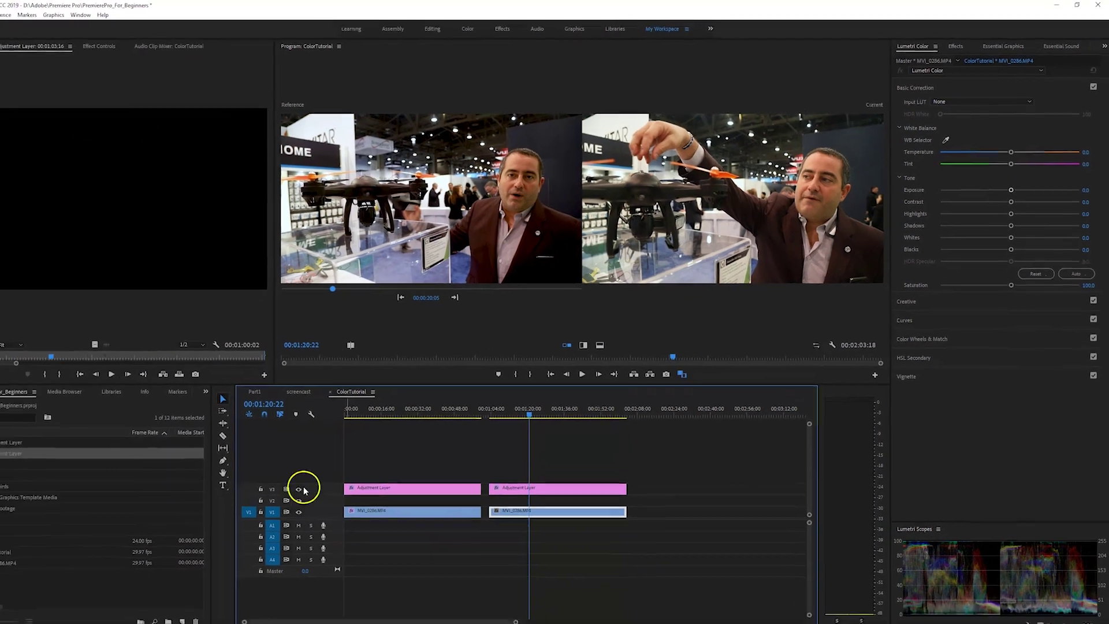
pyautogui.click(295, 491)
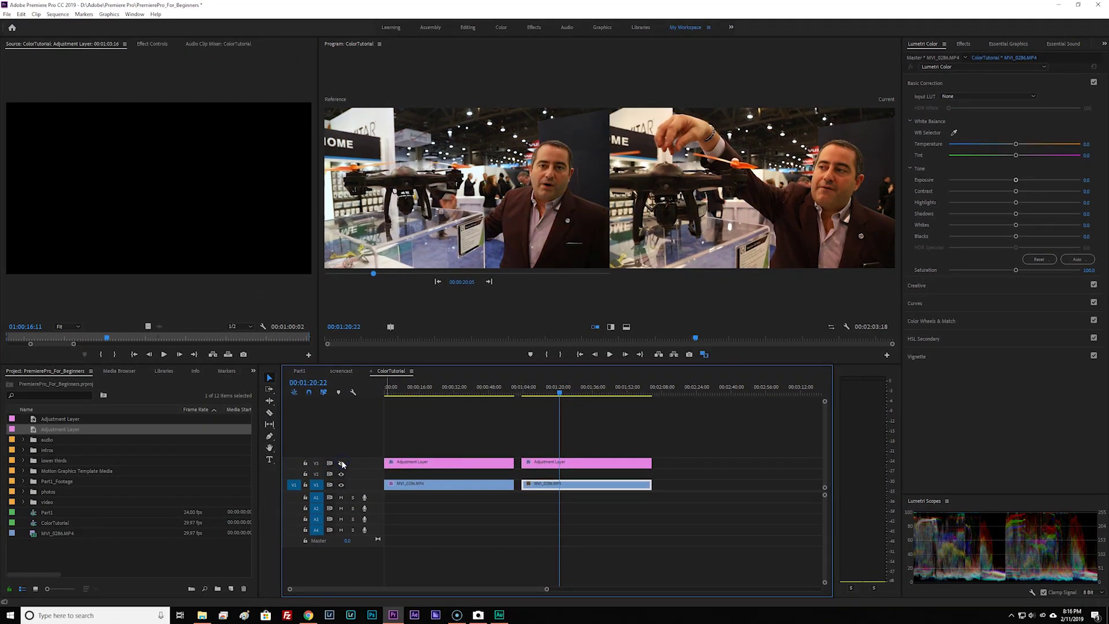
pyautogui.click(341, 463)
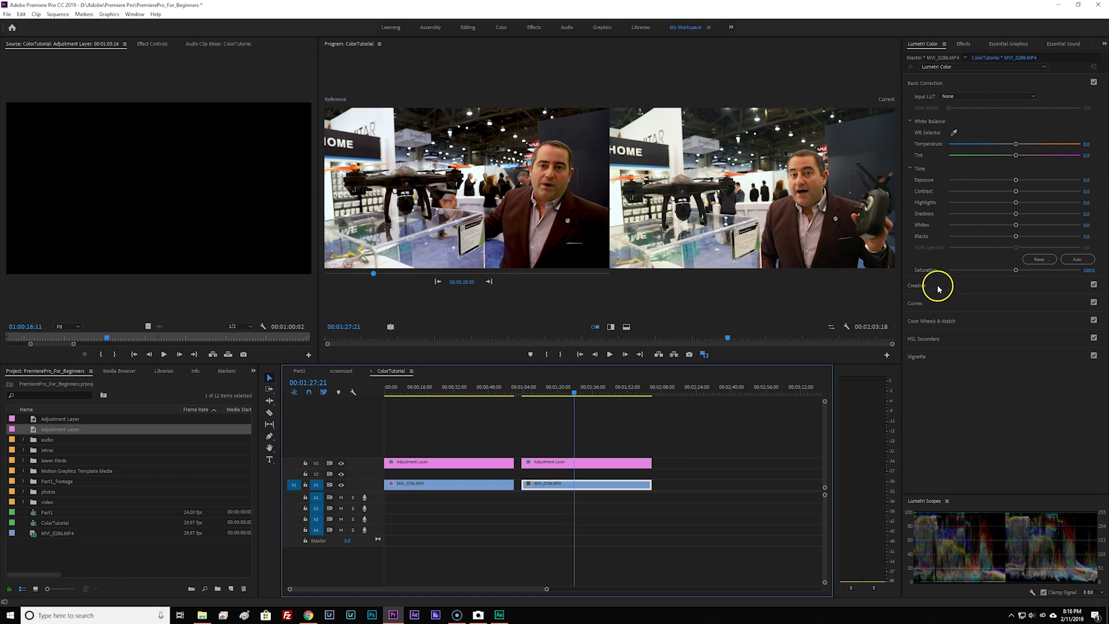
# Turn off the Color Match comparison view with the second adjustment layer selected.
pyautogui.click(937, 287)
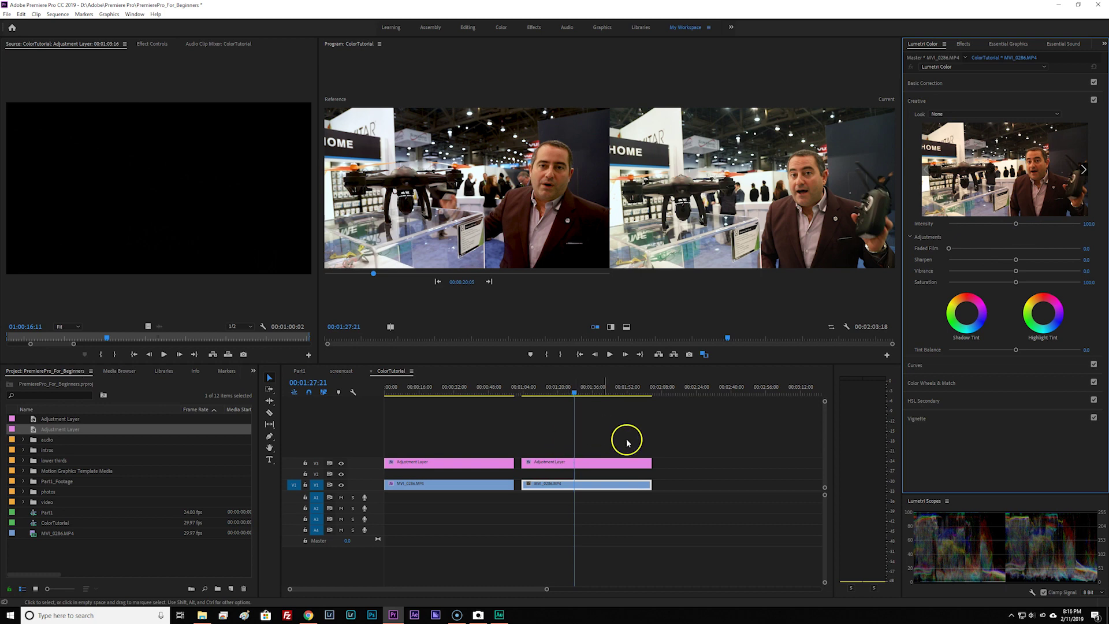
pyautogui.click(601, 461)
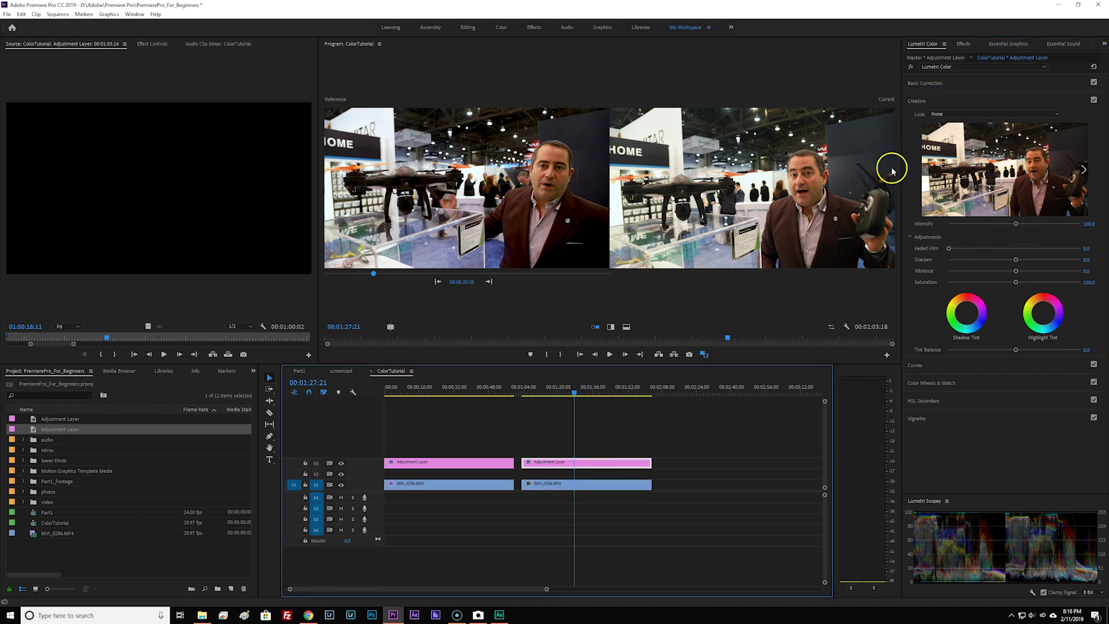
pyautogui.click(931, 383)
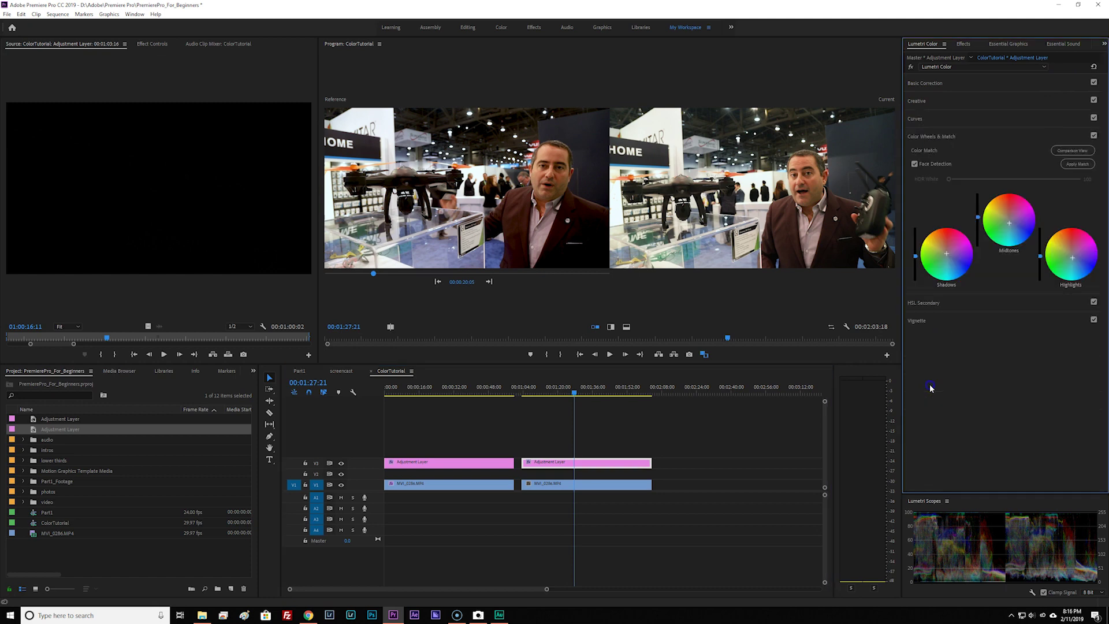
pyautogui.click(1070, 152)
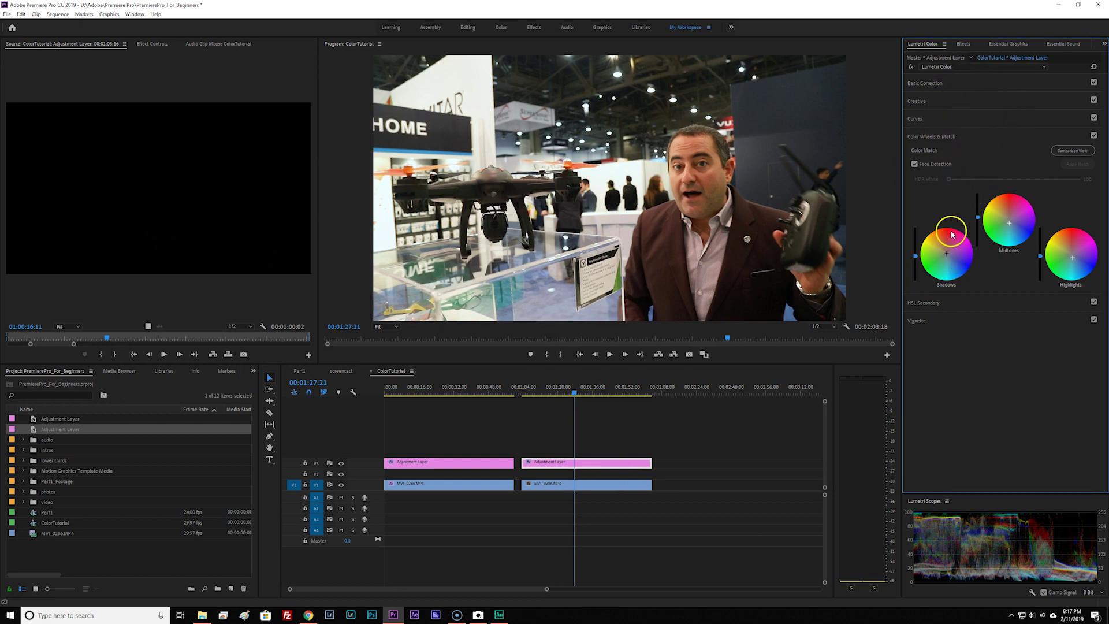
# At 00:00:44:29, set the first adjustment layer's Sharpen to 44.3 in the Creative adjustments.
pyautogui.click(918, 101)
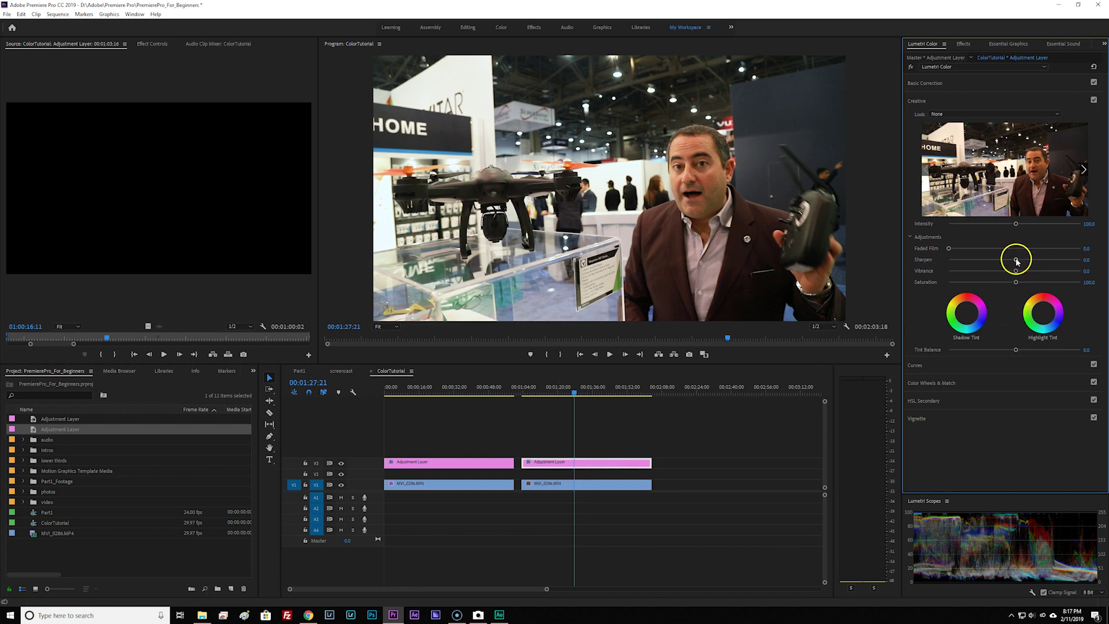
pyautogui.moveTo(1016, 261); pyautogui.dragTo(1018, 261)
pyautogui.moveTo(559, 395); pyautogui.dragTo(483, 412)
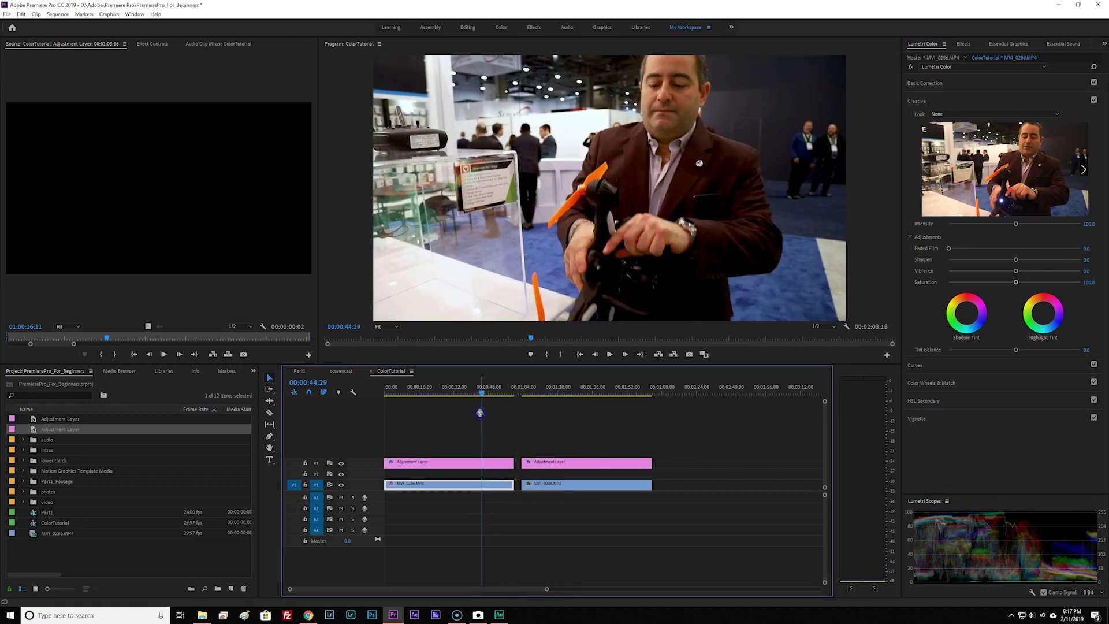
pyautogui.click(495, 464)
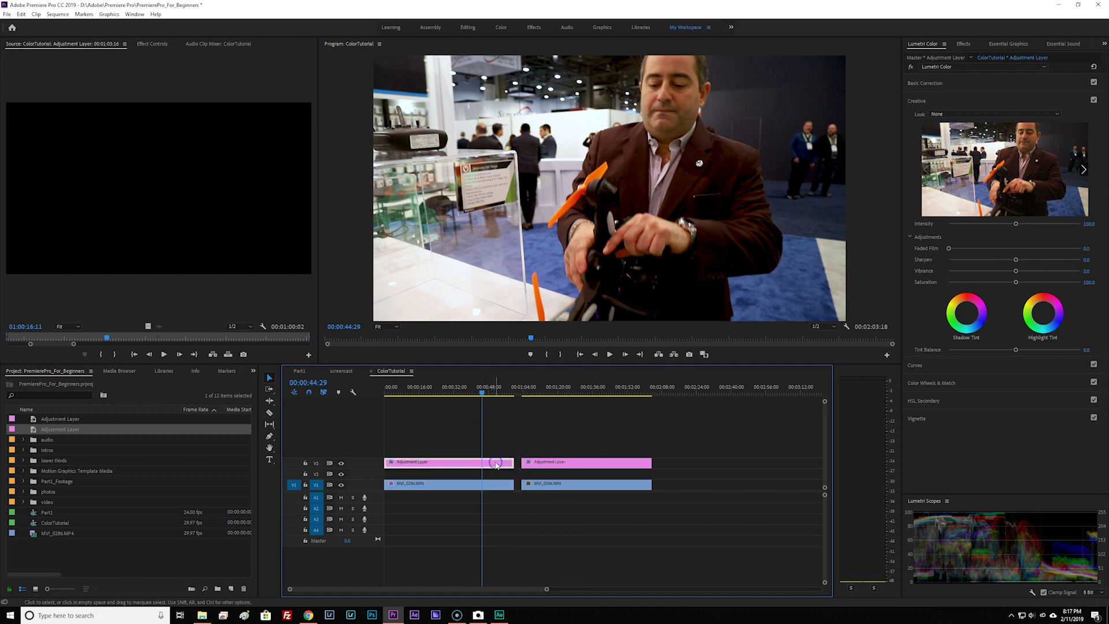
pyautogui.click(1017, 260)
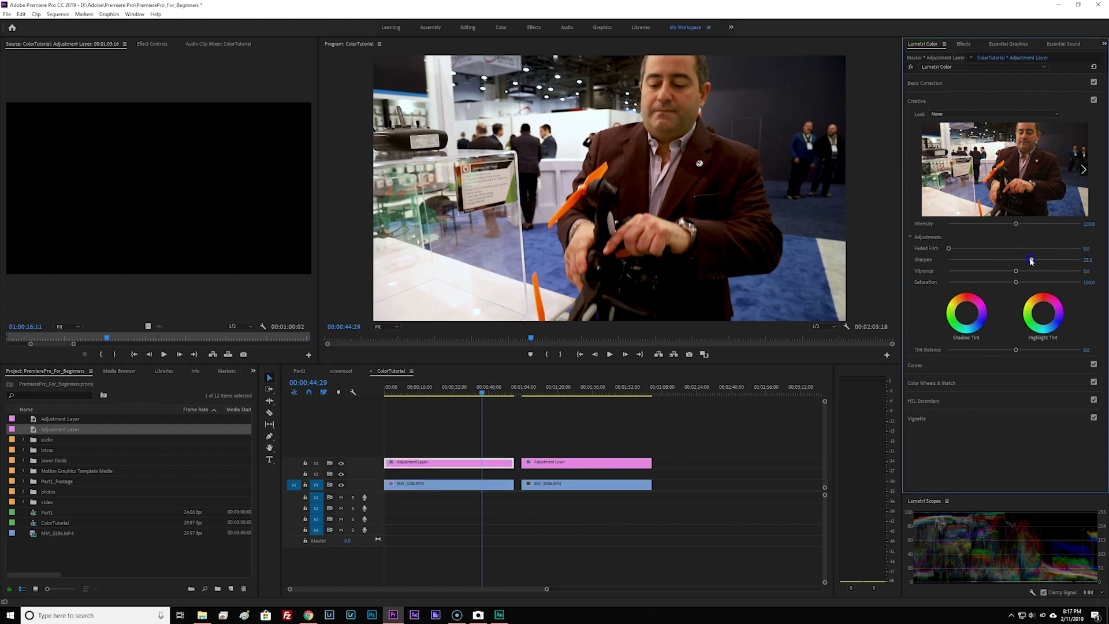
# At 00:00:39:23, reset the first adjustment layer's Sharpen to its default and set it to 33.1.
pyautogui.click(479, 392)
pyautogui.moveTo(478, 392); pyautogui.dragTo(471, 393)
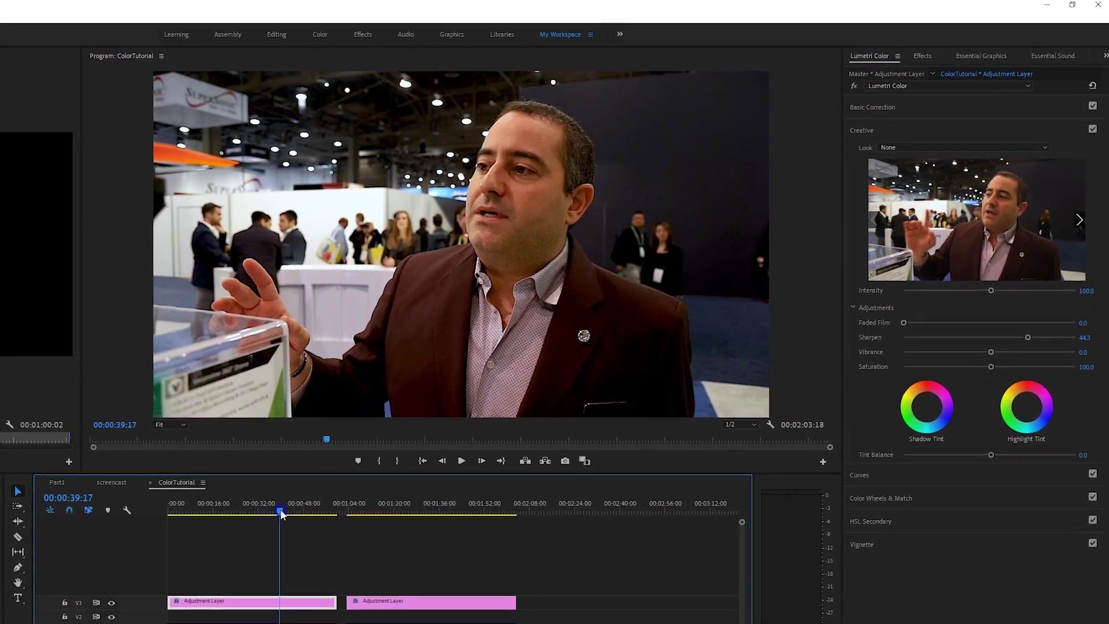
pyautogui.moveTo(282, 513); pyautogui.dragTo(282, 514)
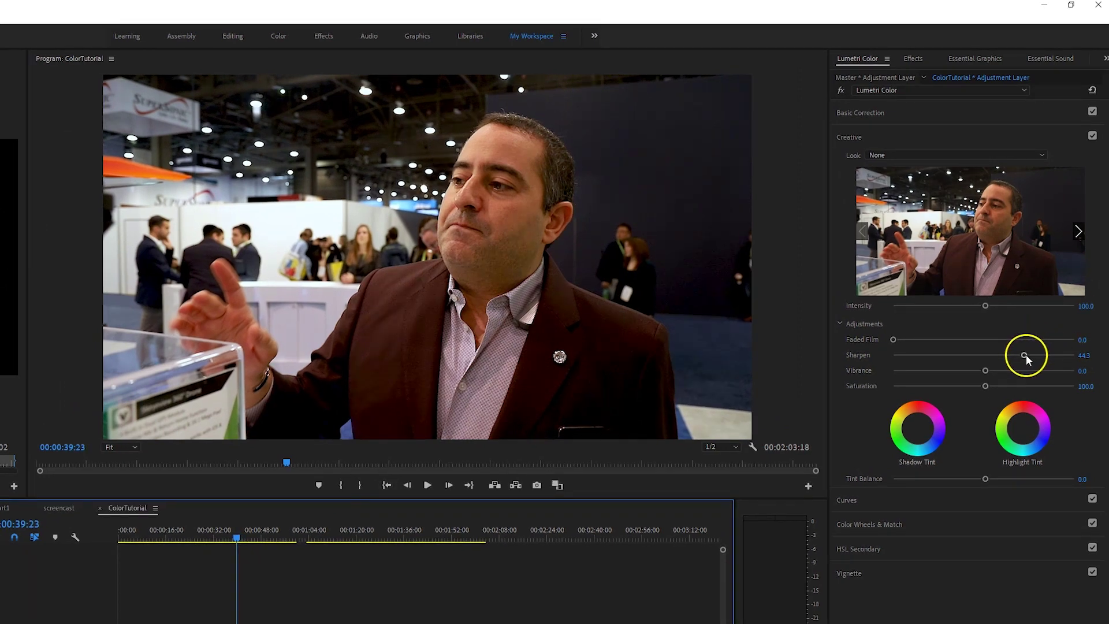
pyautogui.doubleClick(1024, 356)
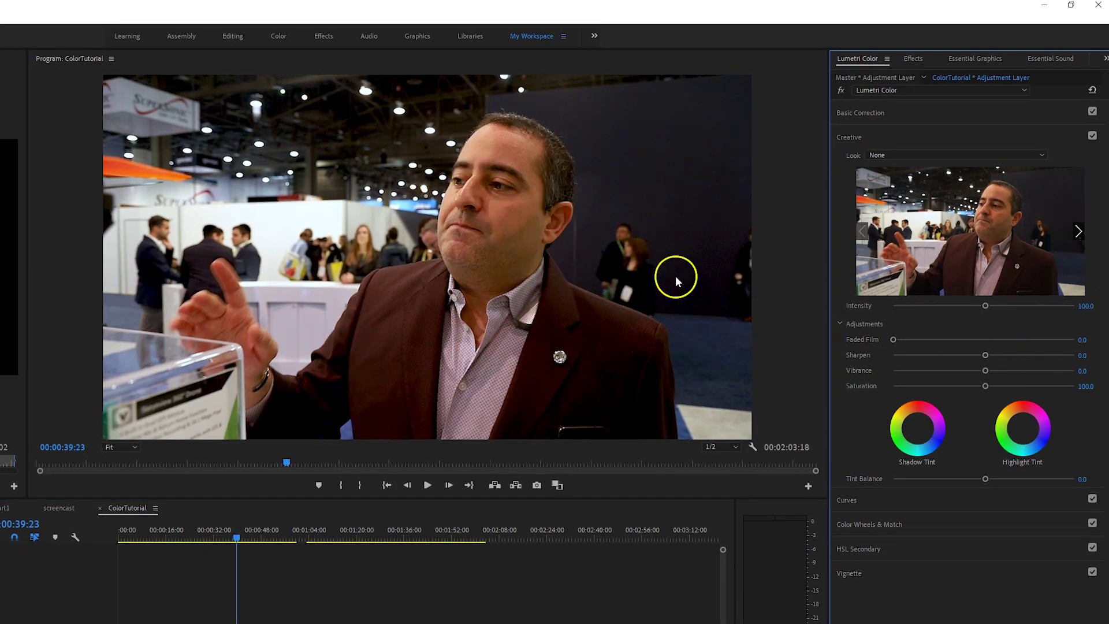
pyautogui.moveTo(985, 355); pyautogui.dragTo(986, 360)
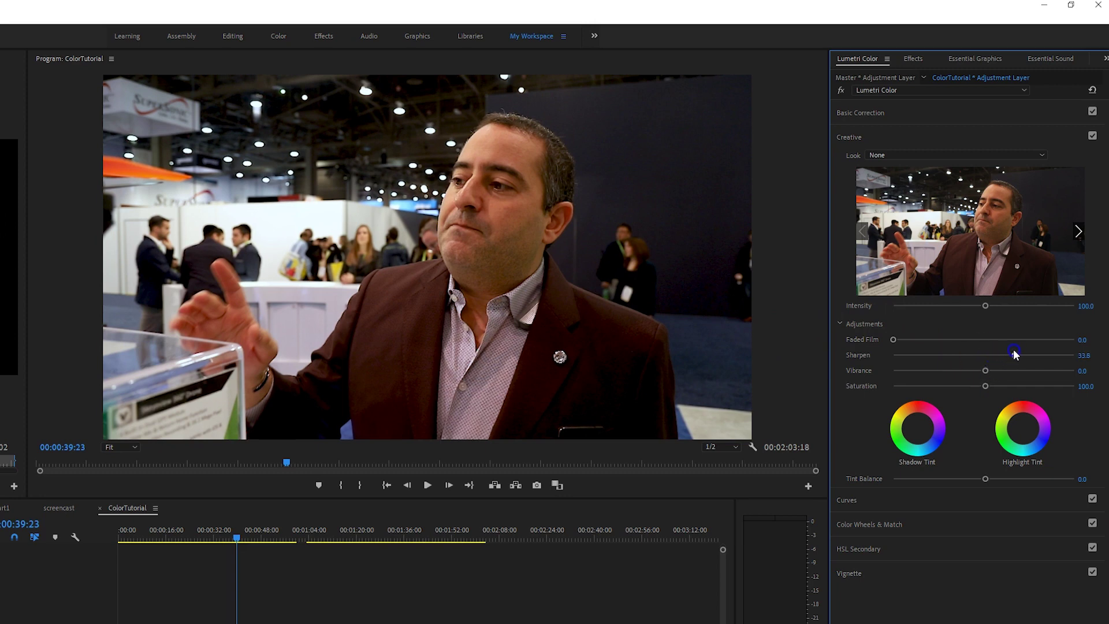
pyautogui.moveTo(1016, 354); pyautogui.dragTo(1013, 354)
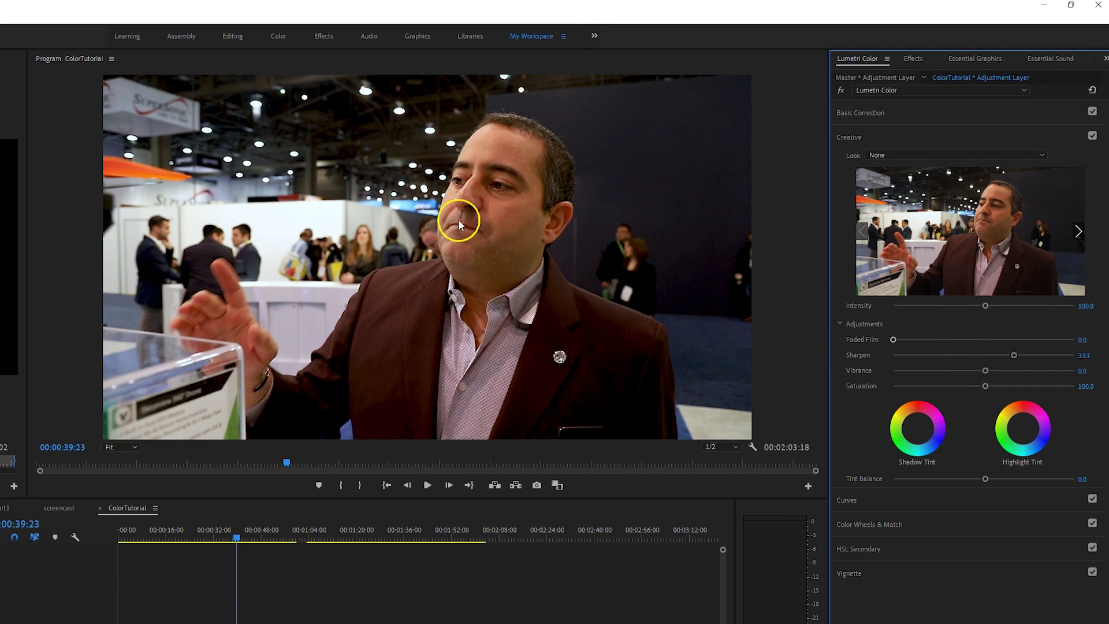